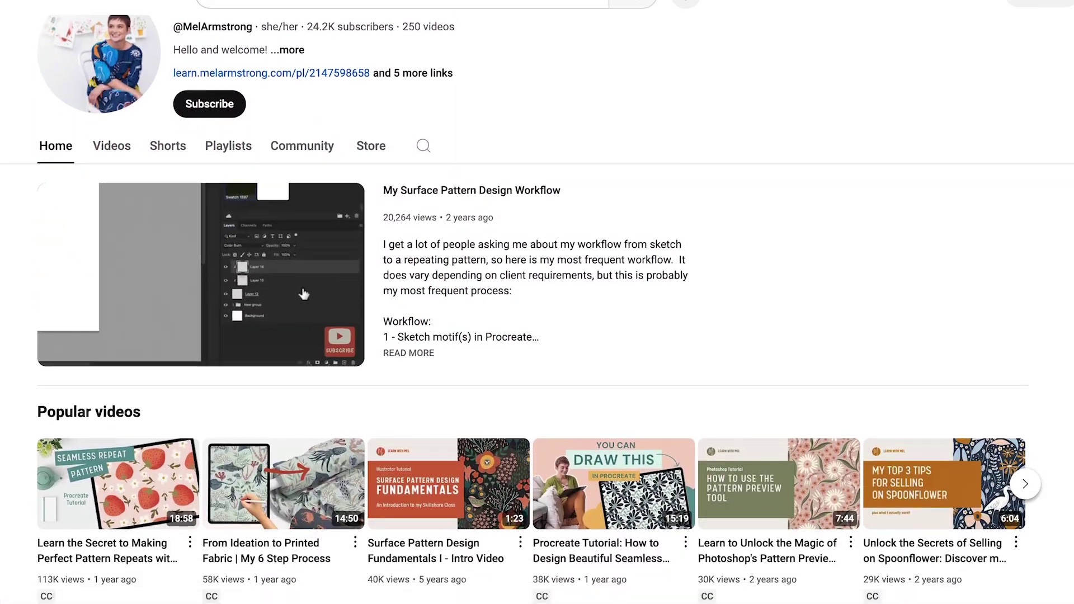
scroll(537, 327, down, 8)
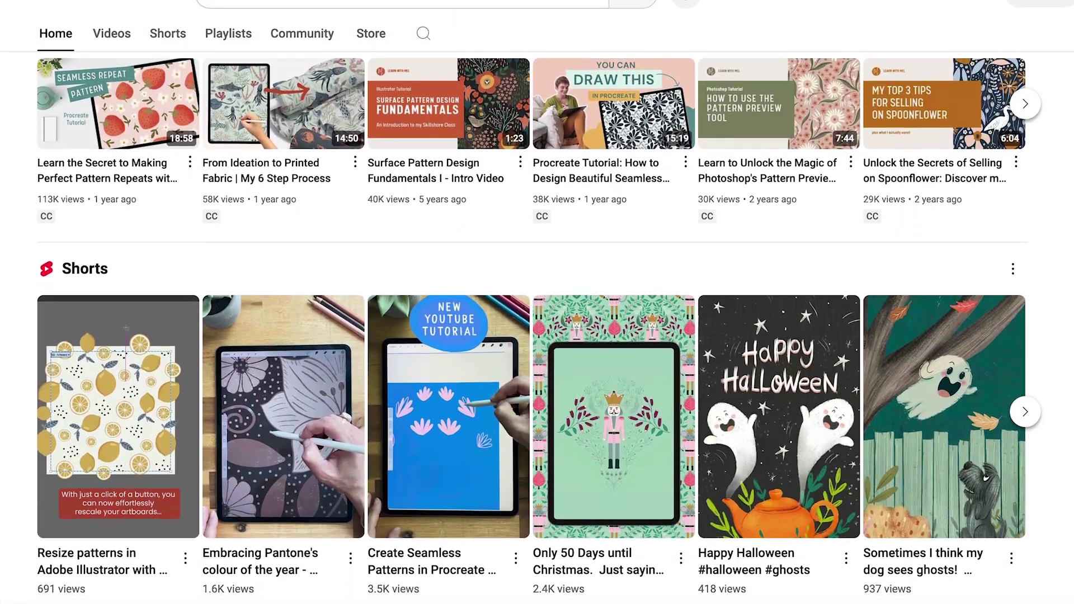
scroll(538, 327, down, 7)
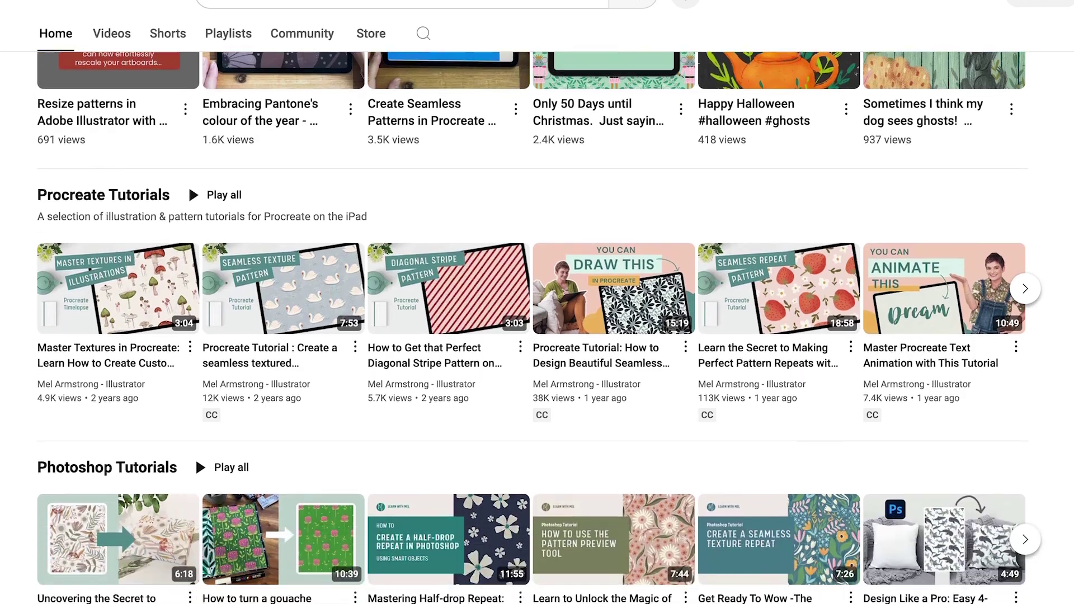
scroll(538, 327, down, 8)
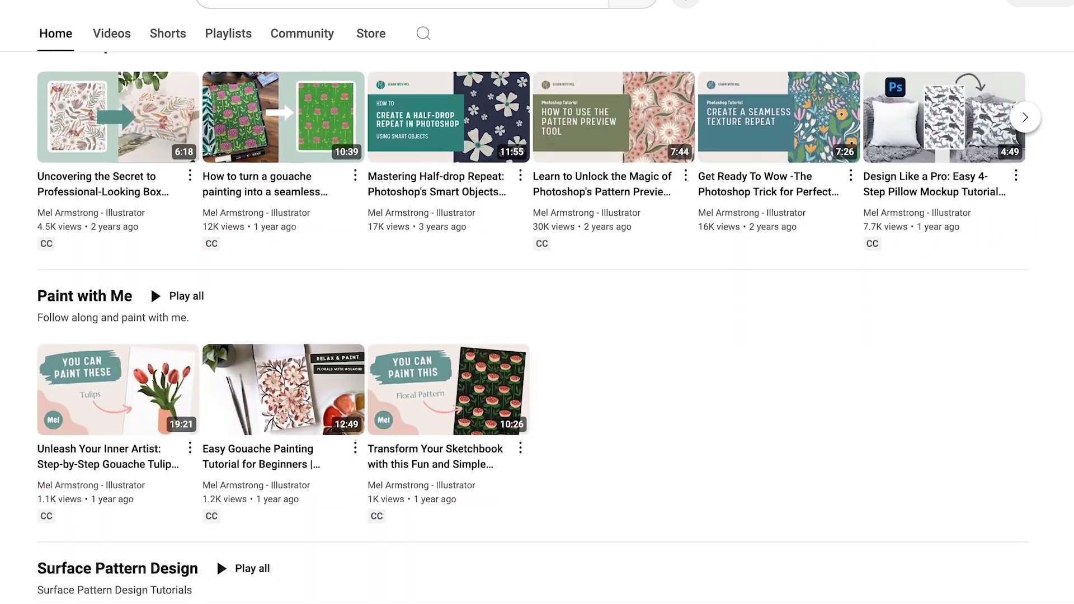
scroll(537, 328, down, 2)
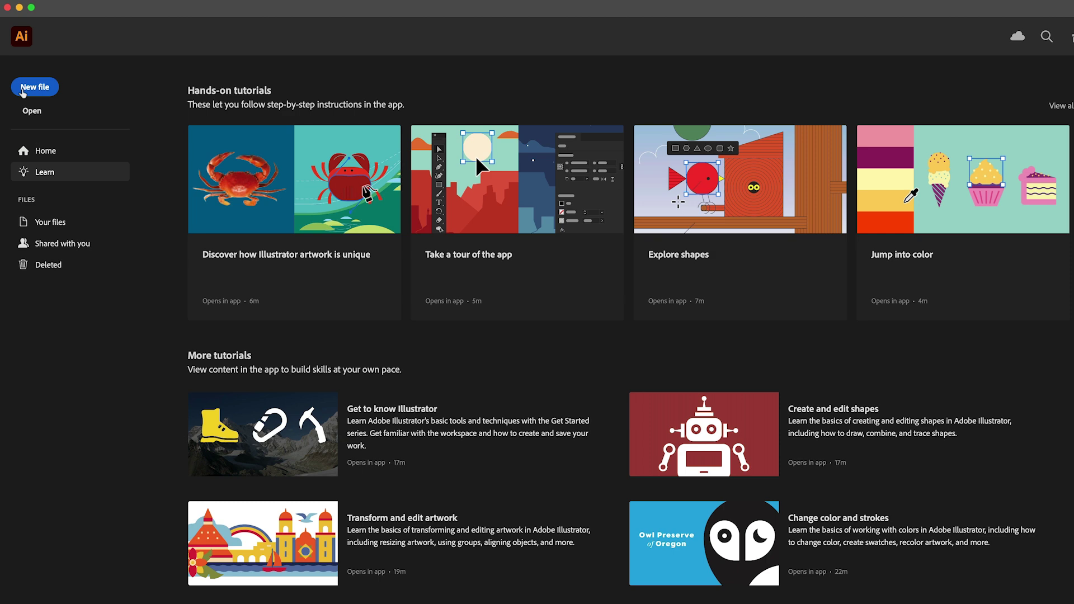
Step: Switch to Illustrator and create a new 12 x 12 in print document in RGB color
click(23, 90)
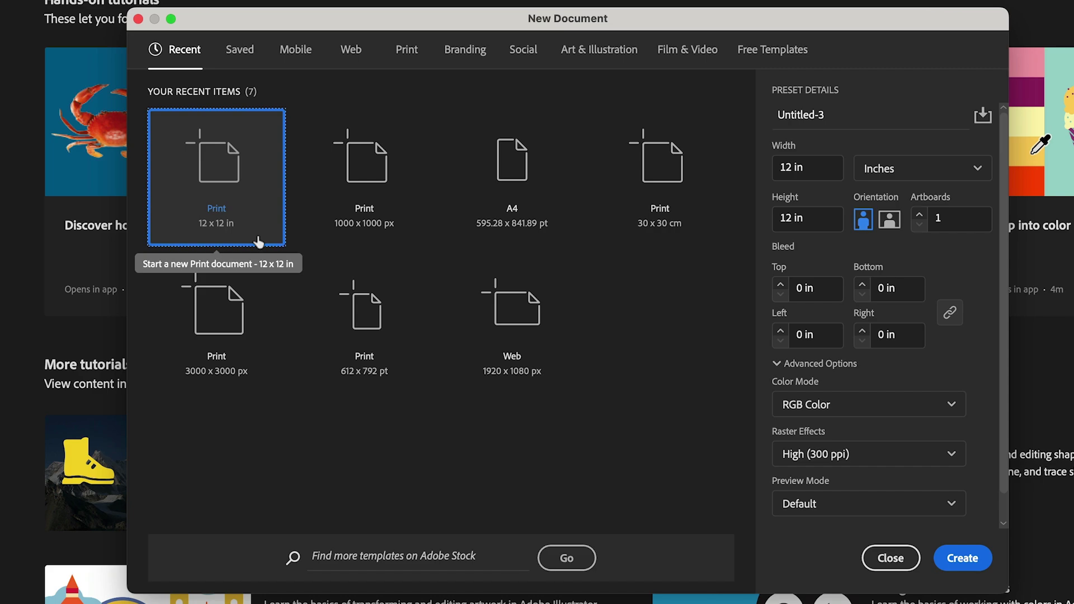
click(961, 557)
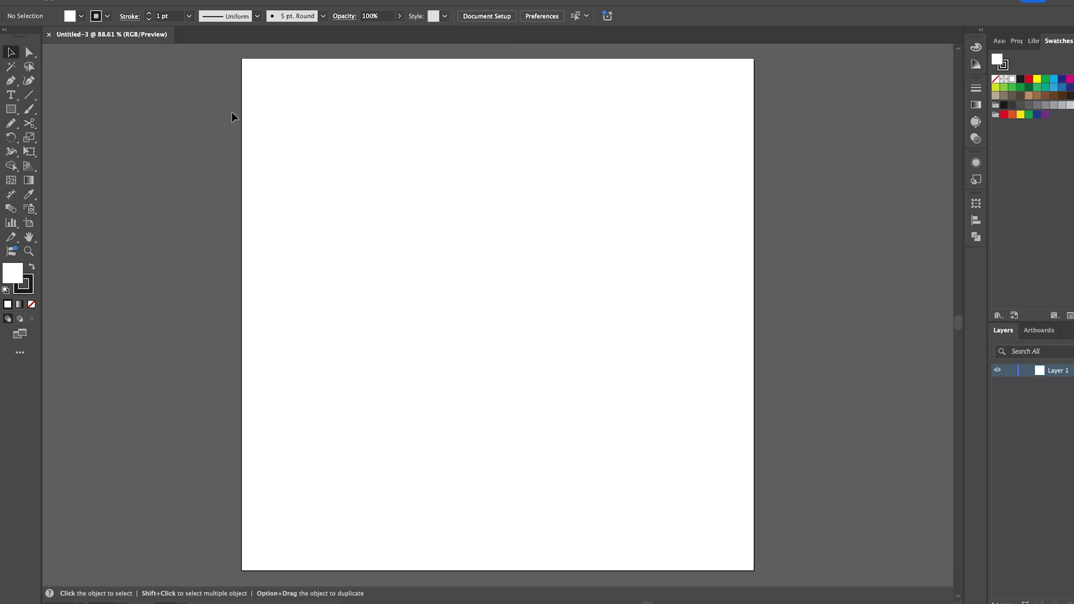
Step: Add a rectangle 12 in wide and 12 in high using exact dimensions
click(11, 109)
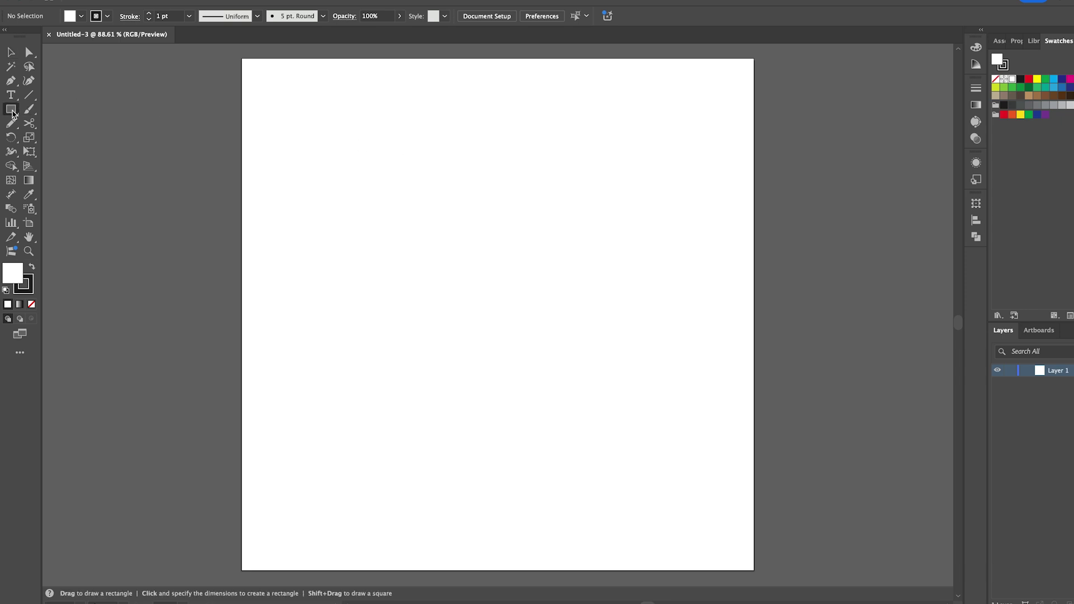
click(434, 190)
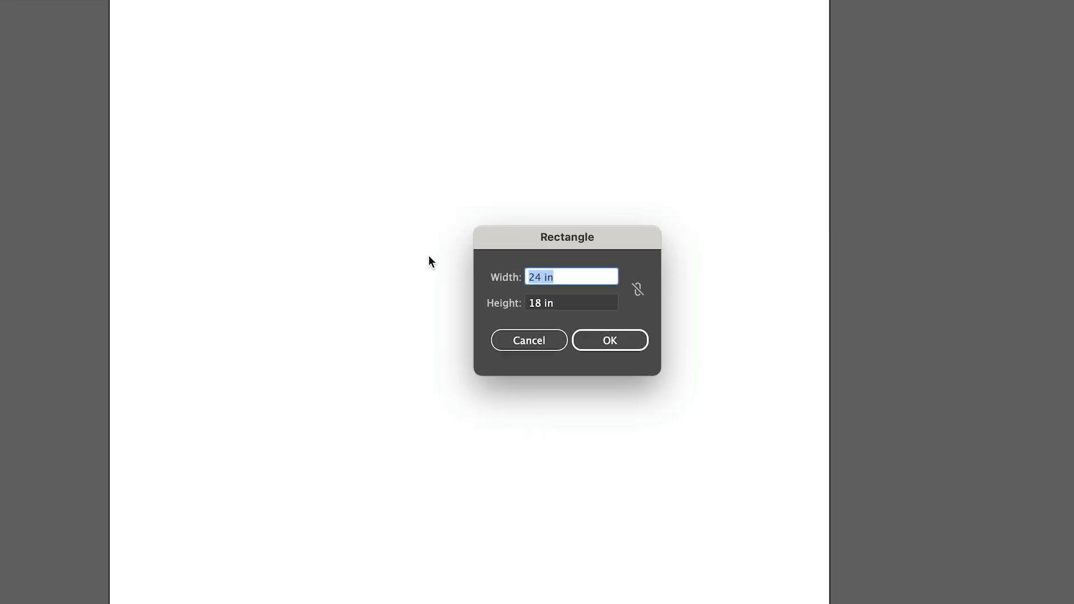
text(12)
key(Tab)
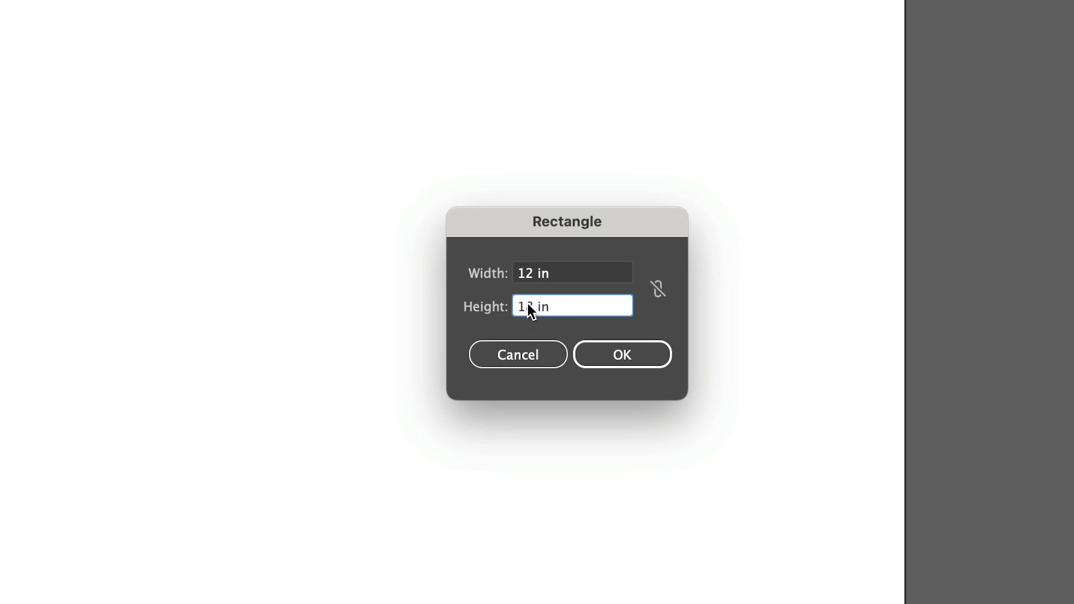
text(12)
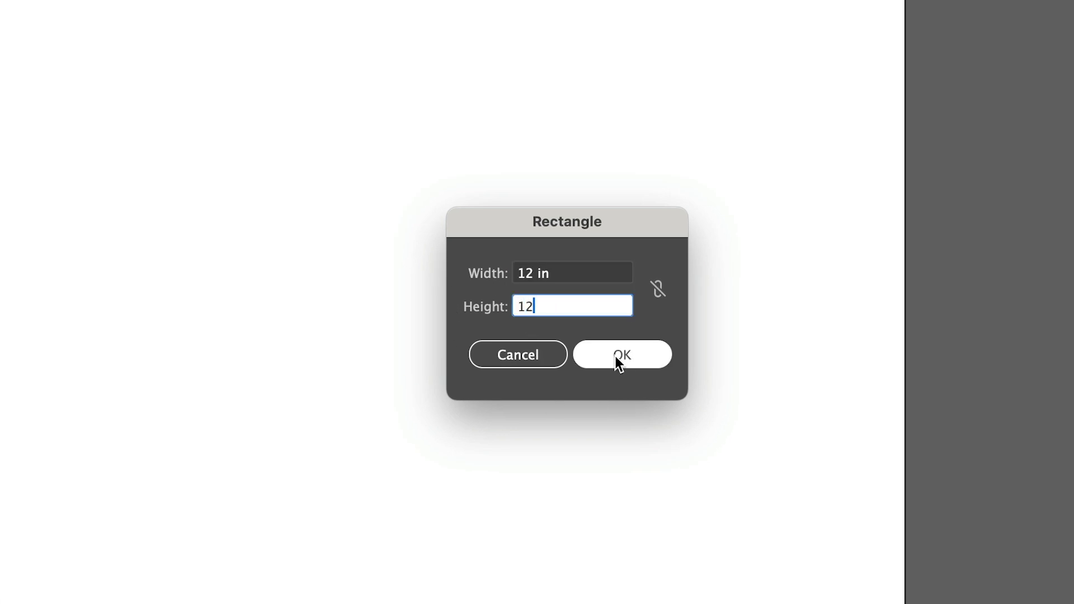
click(616, 360)
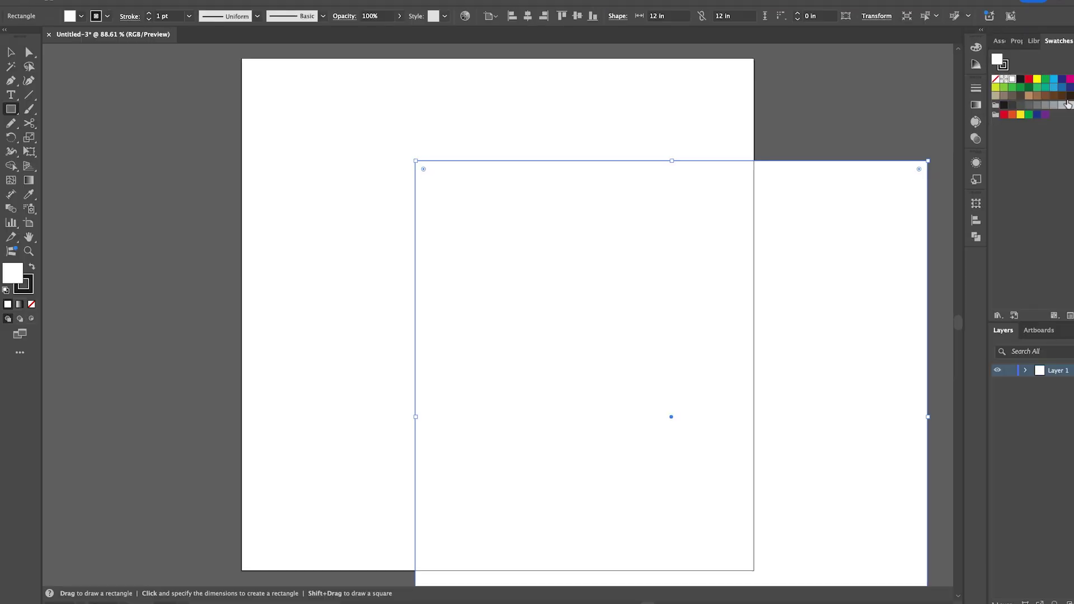
Step: Fill the square with black and no stroke, and centre it horizontally and vertically on the artboard
click(1021, 79)
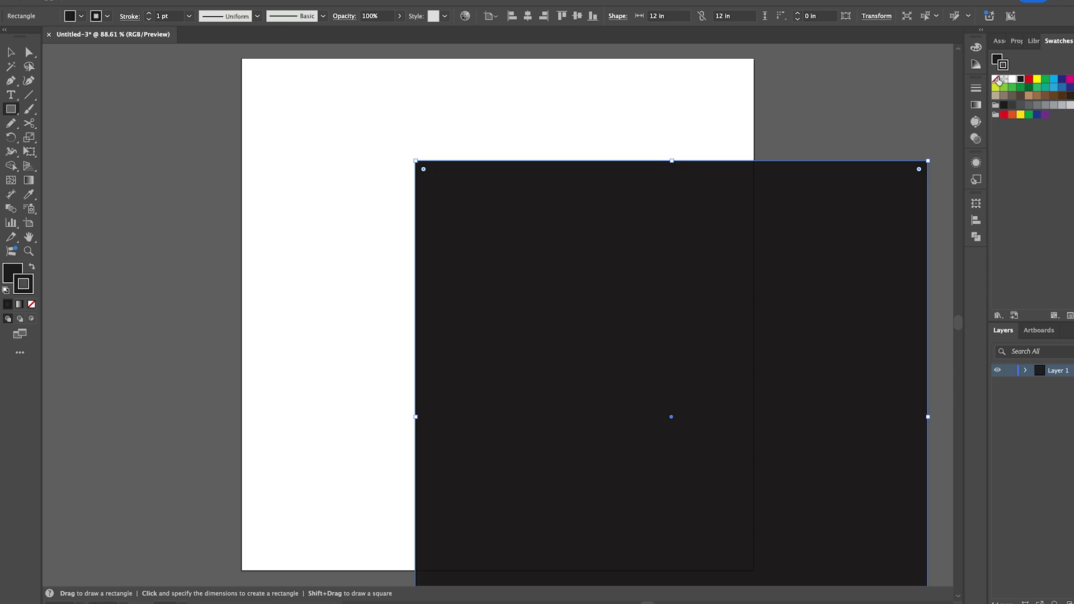
click(997, 80)
click(529, 16)
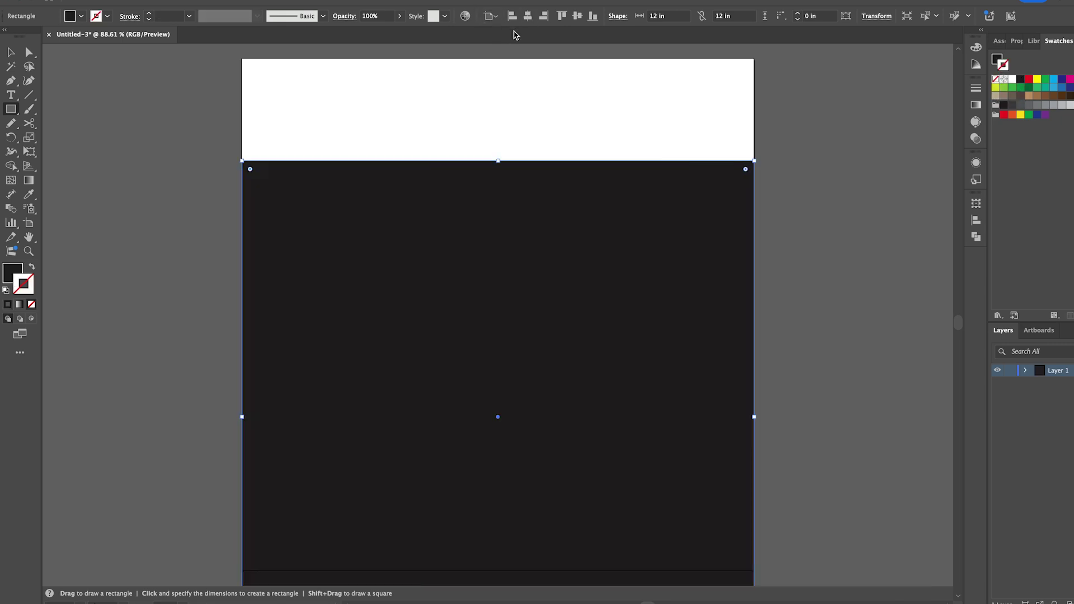
click(578, 16)
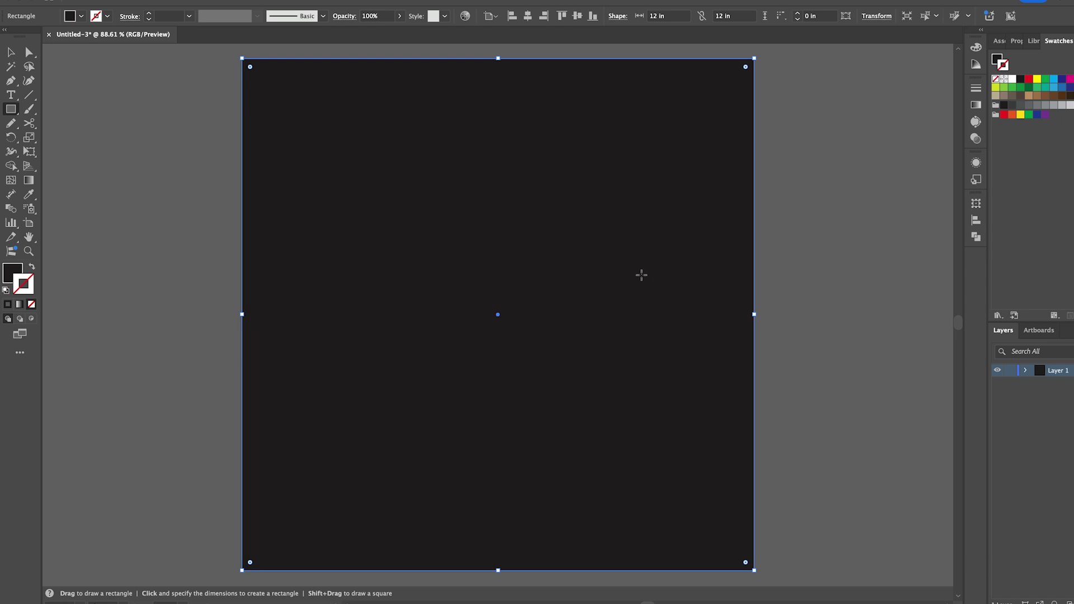
Step: Split the black square into a grid of 6 rows and 6 columns with the preview turned on
click(140, 1)
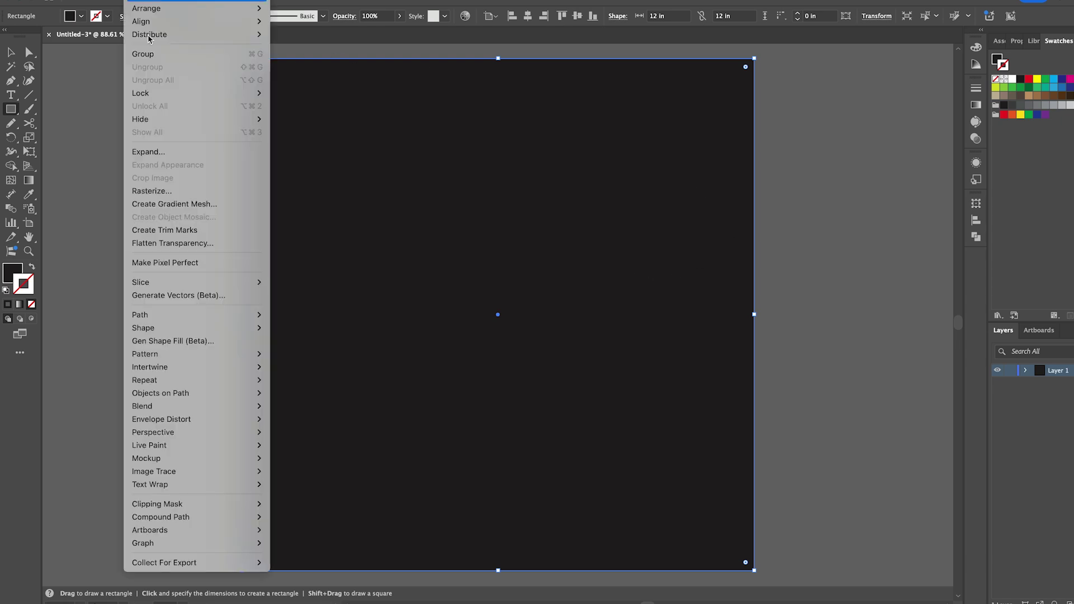
mouse_move(217, 330)
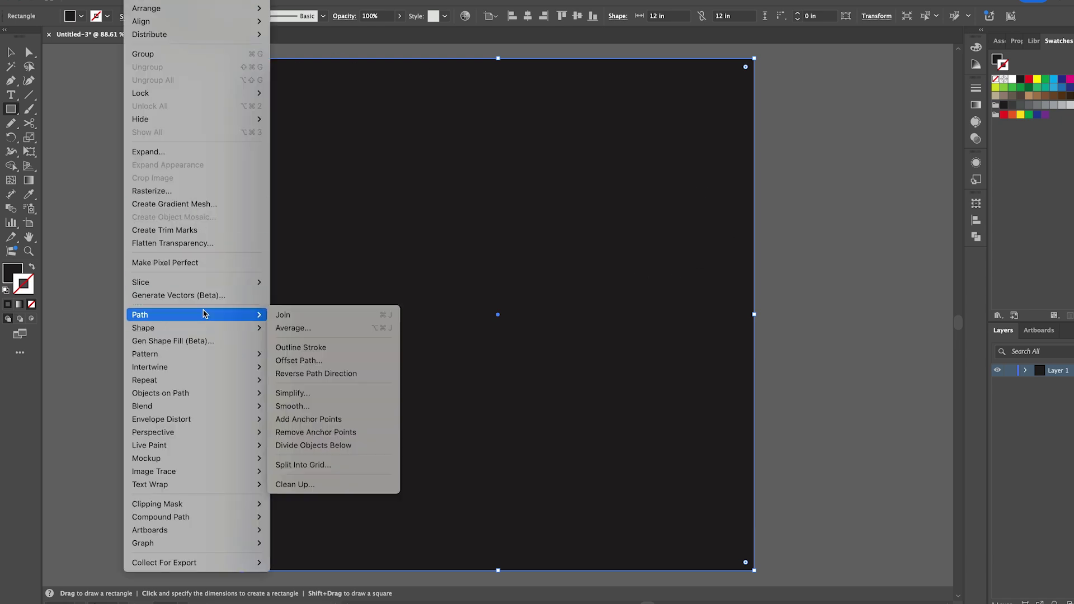
click(330, 469)
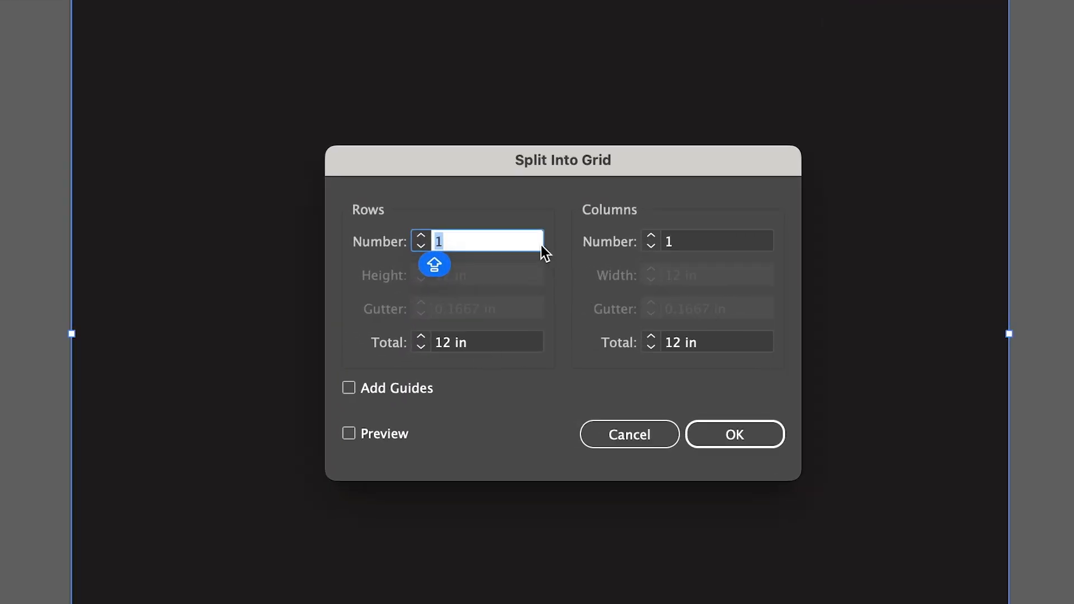
text(6)
click(663, 241)
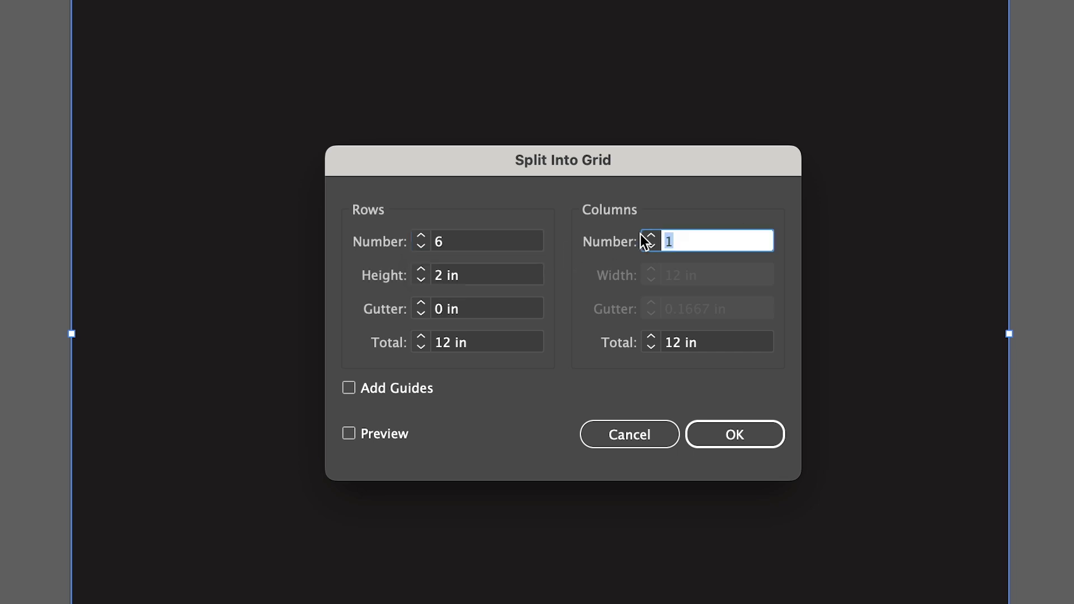
text(6)
click(400, 438)
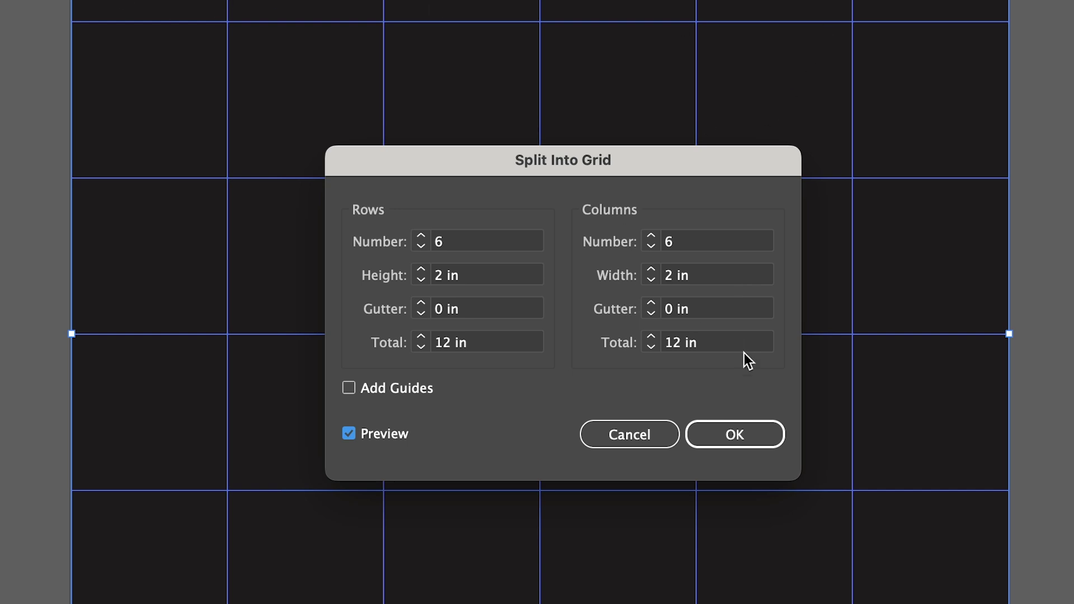
click(742, 435)
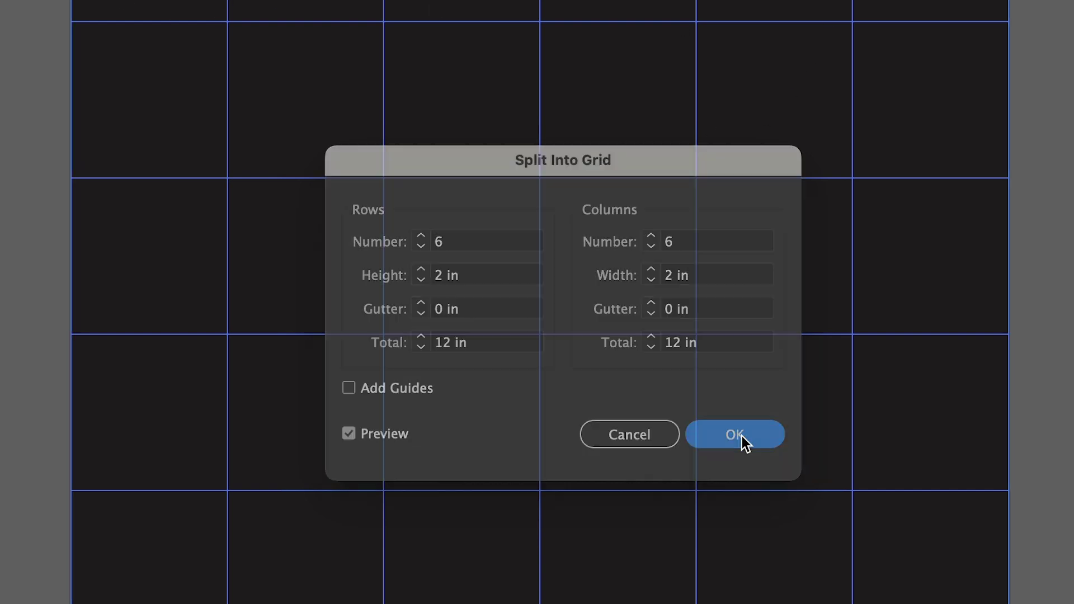
Step: Copy the grid's upper-left cell onto the empty canvas to the left of the artboard, keeping it level with the top row
click(31, 65)
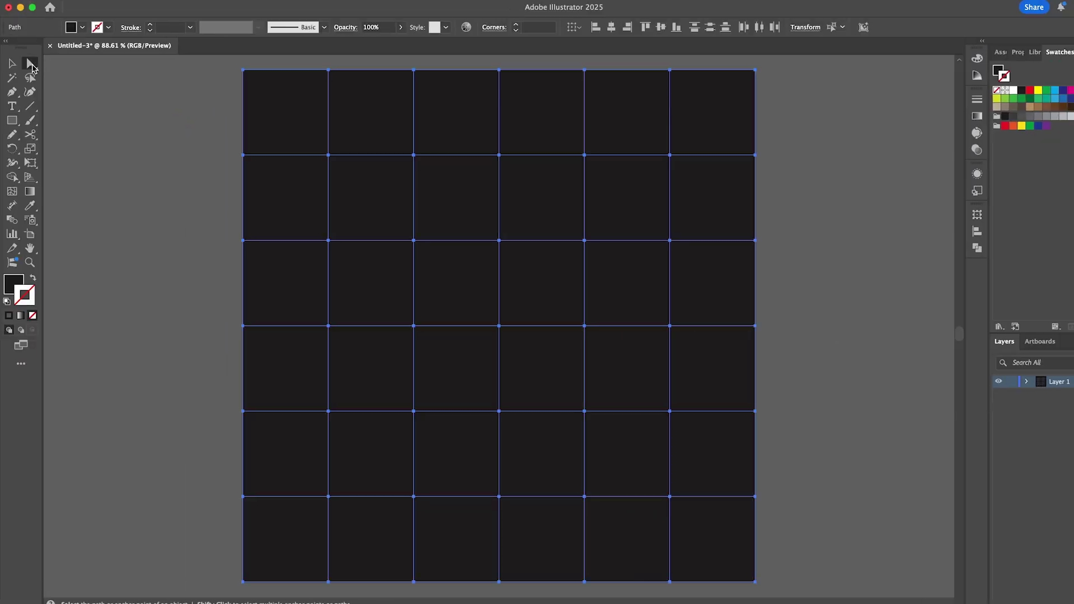
click(200, 132)
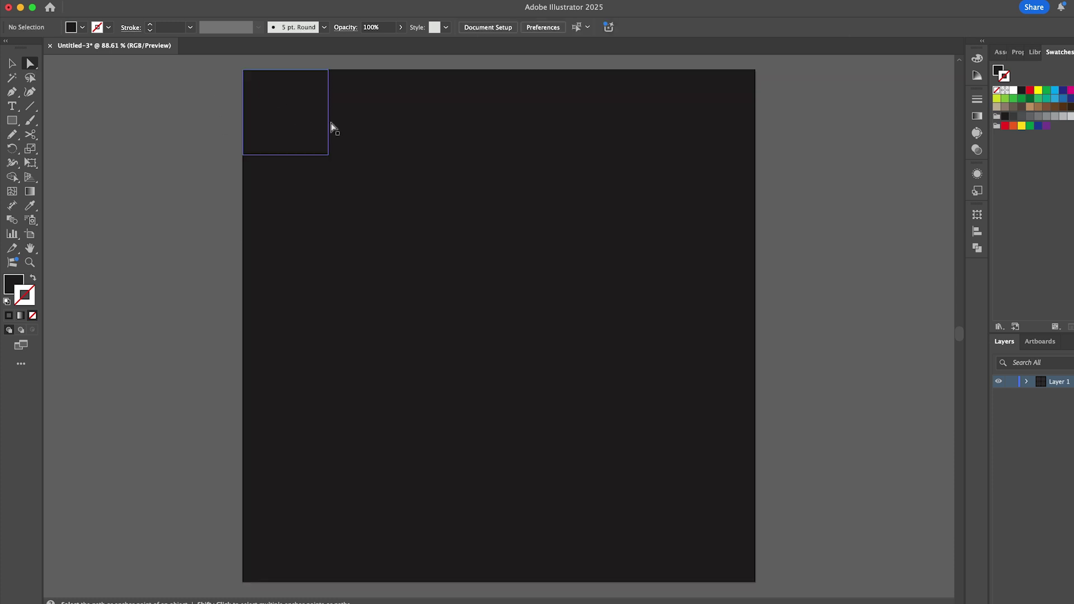
click(291, 132)
drag(319, 134, 443, 127)
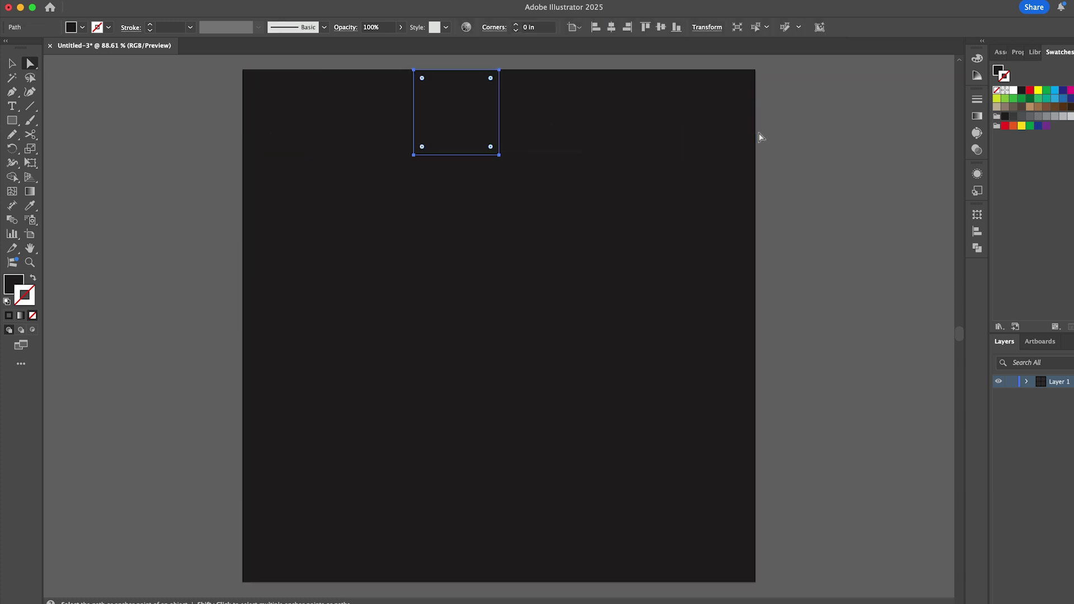
drag(322, 129, 573, 143)
click(578, 141)
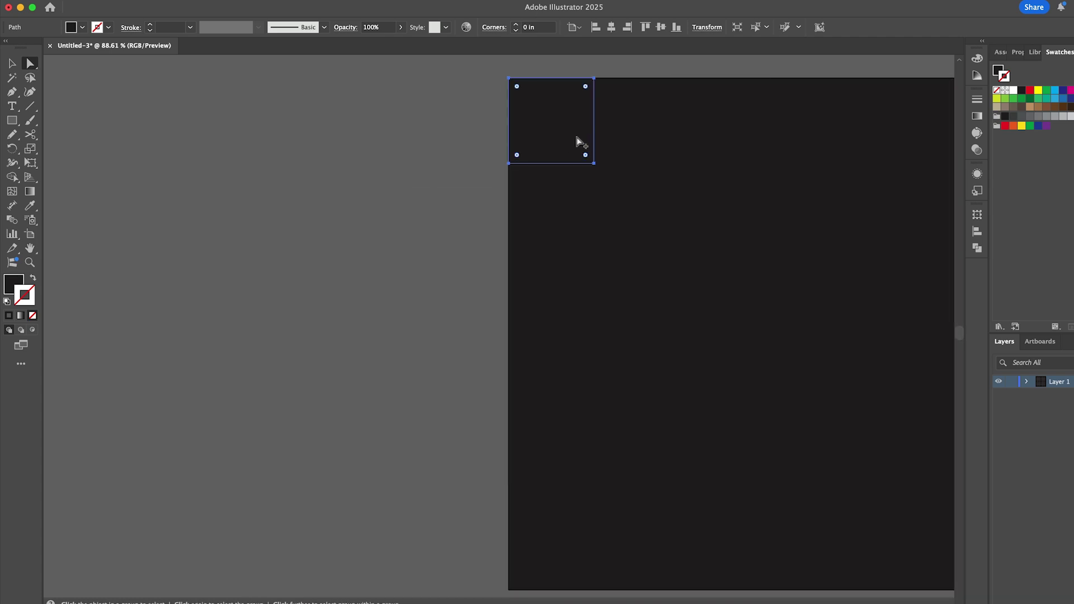
drag(578, 138, 449, 137)
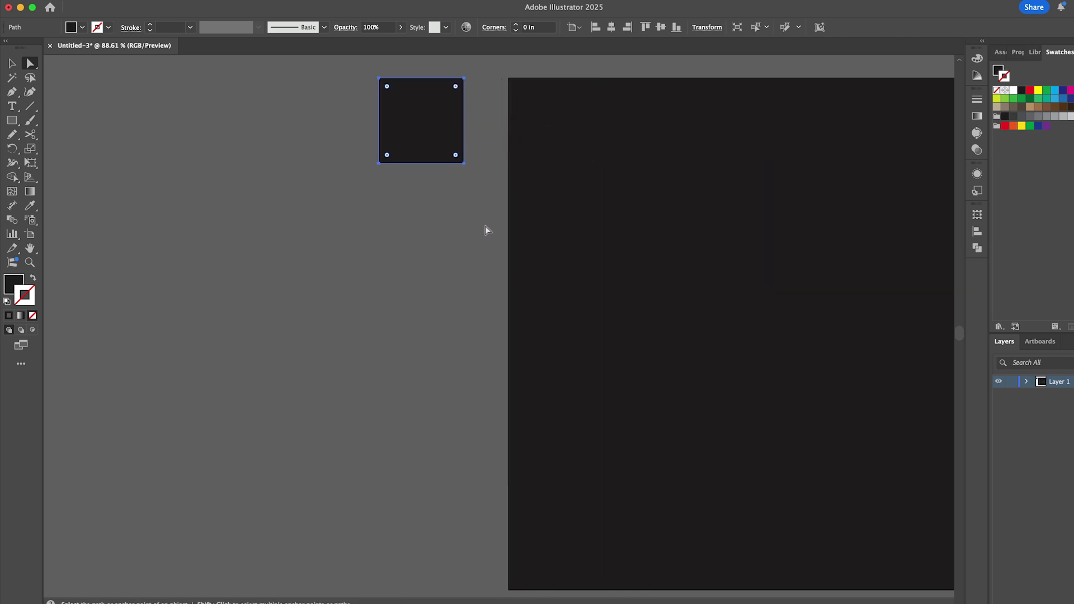
Step: Repeat the duplication to make a row of five evenly spaced squares beside the artboard
key(super+d)
key(super+d)
key(super+d)
key(super+d)
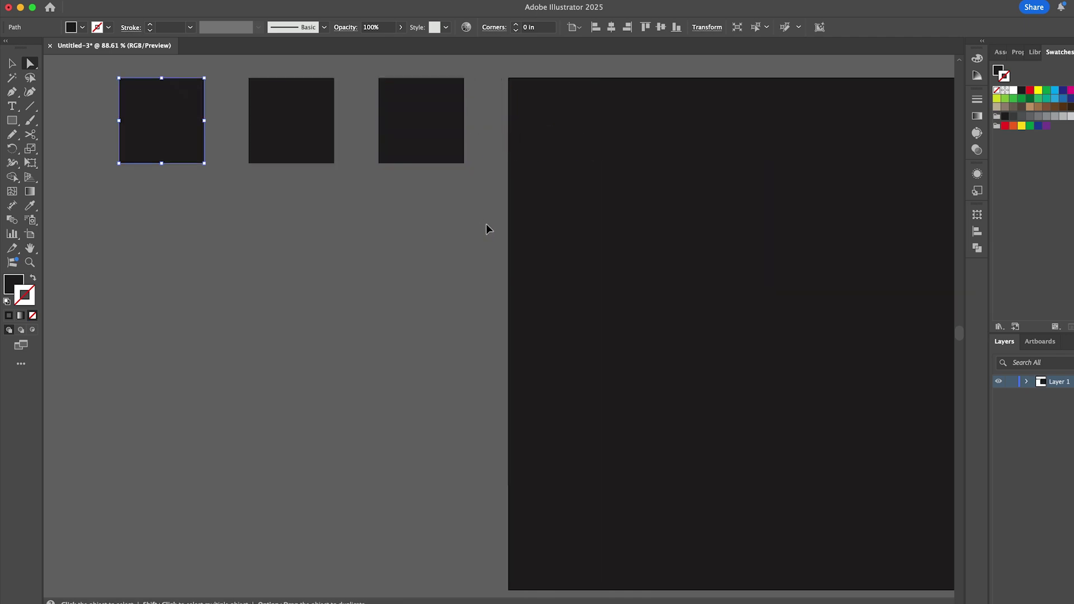
key(super+minus)
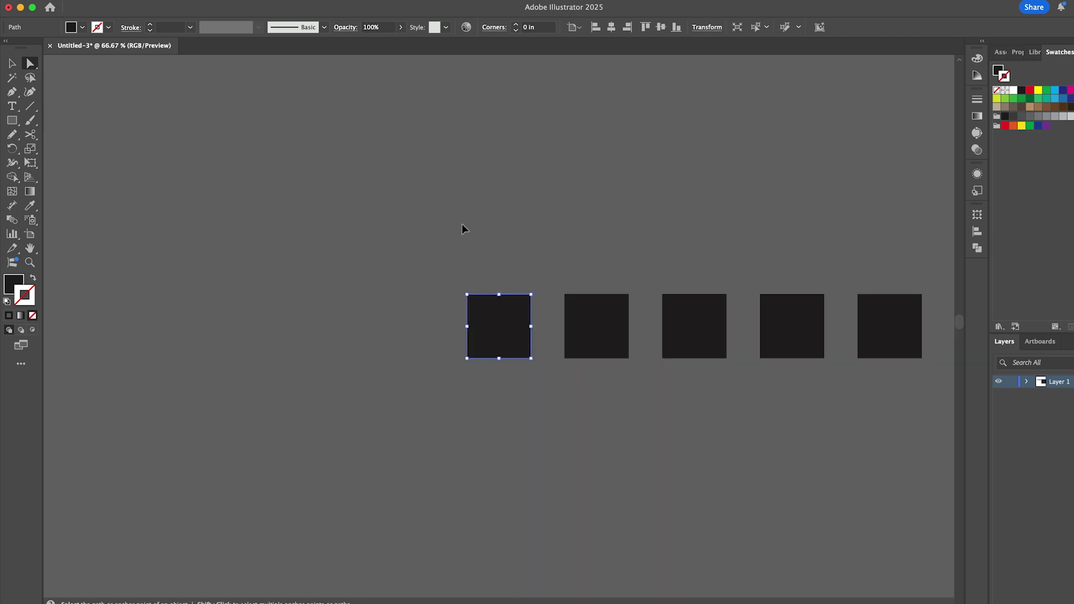
key(space)
drag(846, 408, 560, 274)
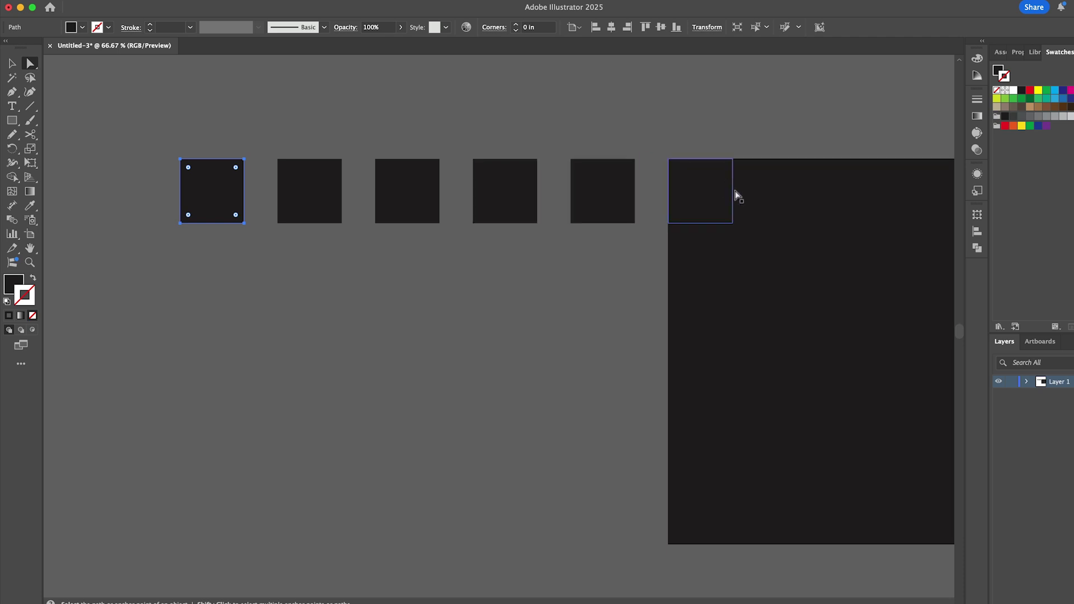
Step: Directly select the leftmost square in the loose row, then the square next to it
click(244, 233)
click(218, 203)
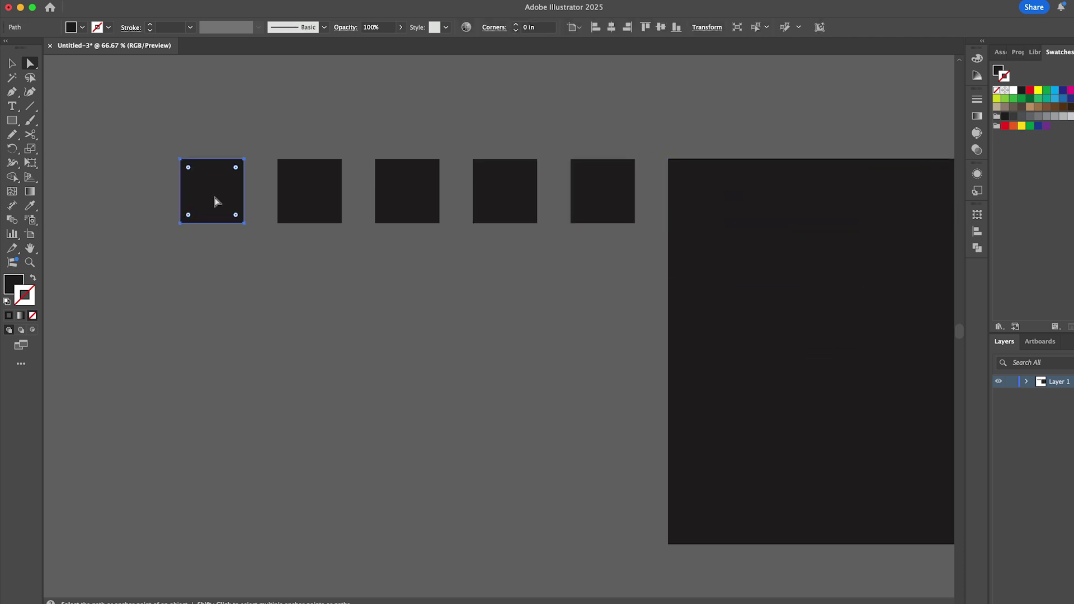
click(319, 201)
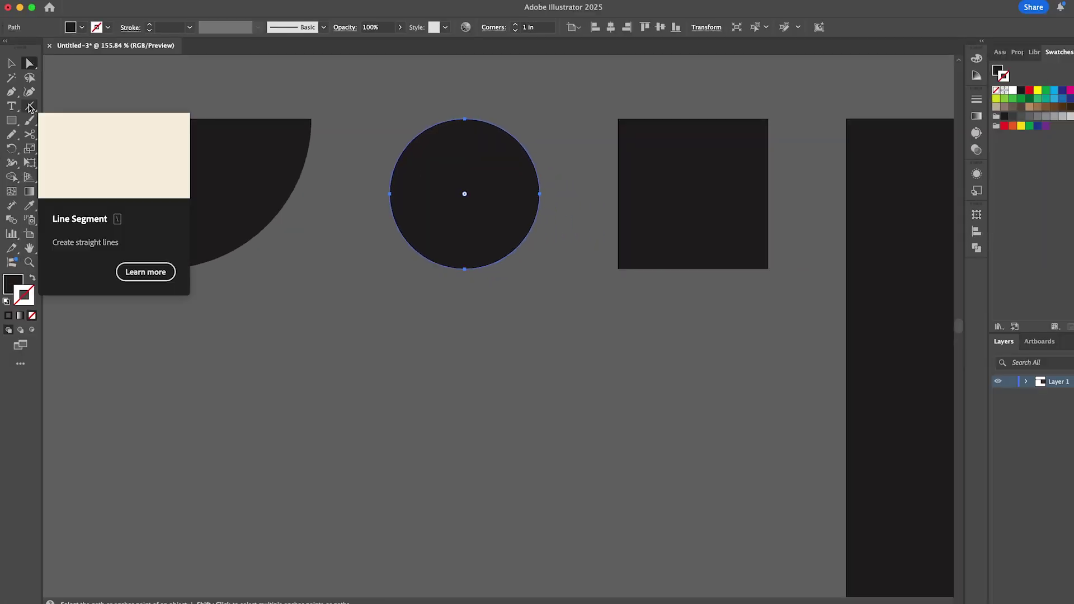
Step: Draw a 2 in horizontal line across the middle of the full circle, from its left anchor to its right anchor
click(29, 107)
click(57, 107)
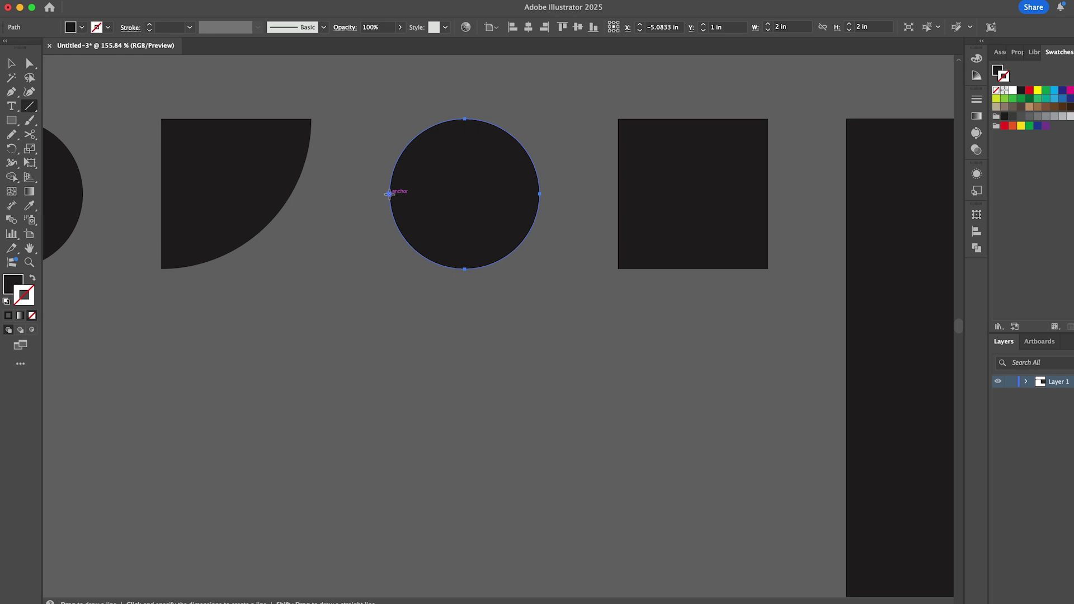
drag(390, 194, 540, 194)
key(v)
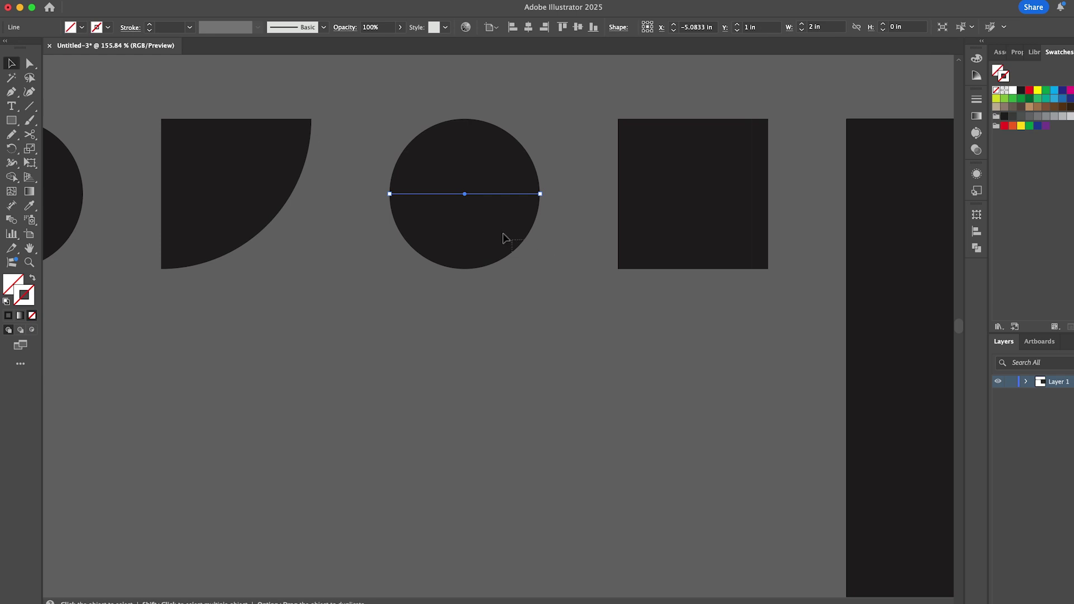
Step: Split the circle along the horizontal line into two half circles with the Pathfinder Divide operation
drag(506, 239, 437, 147)
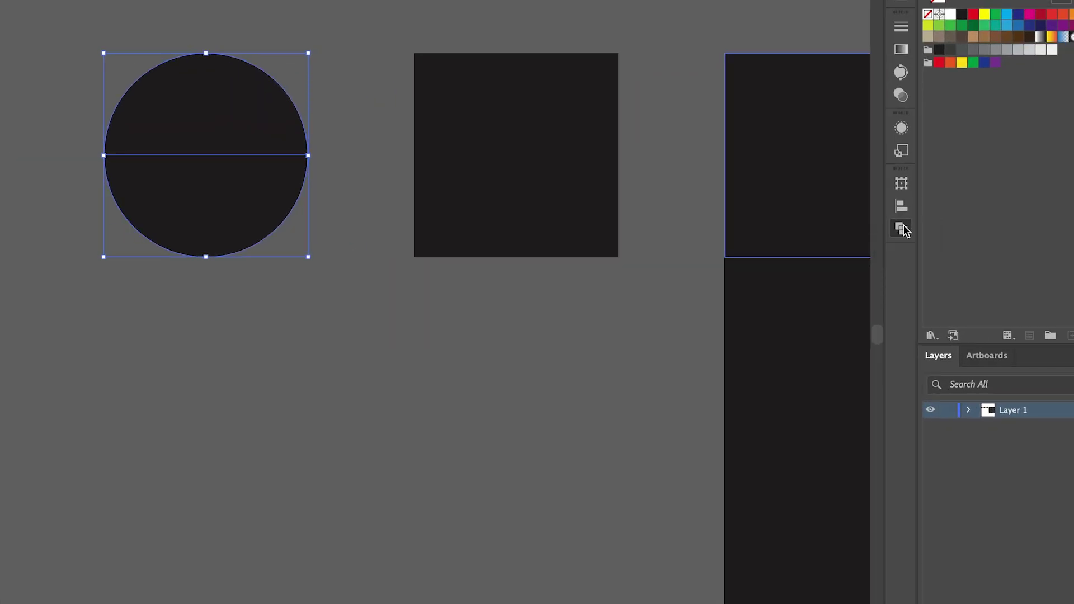
click(976, 248)
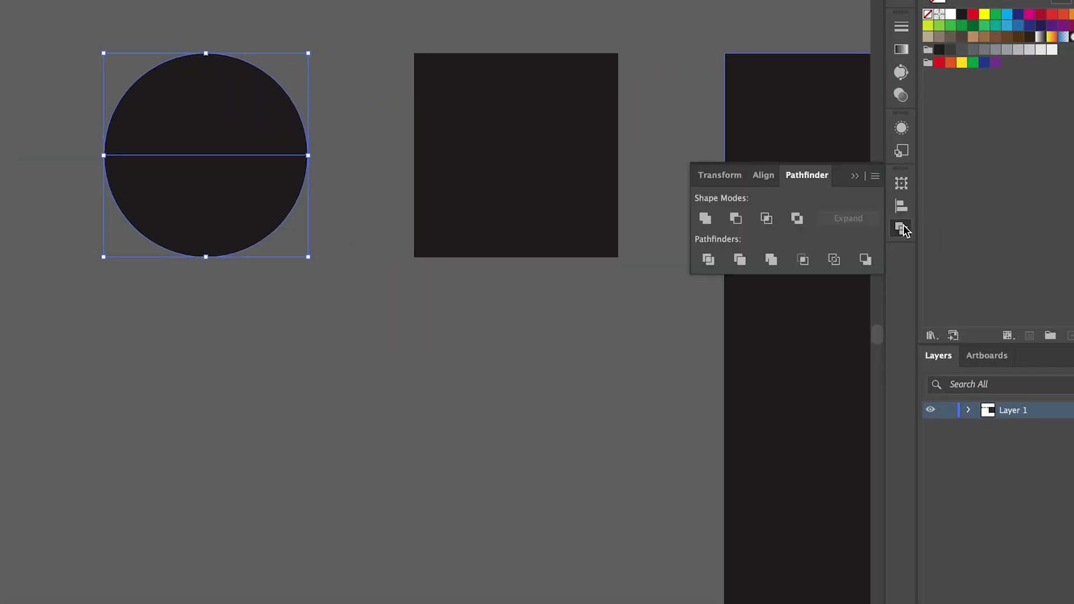
click(708, 261)
click(340, 259)
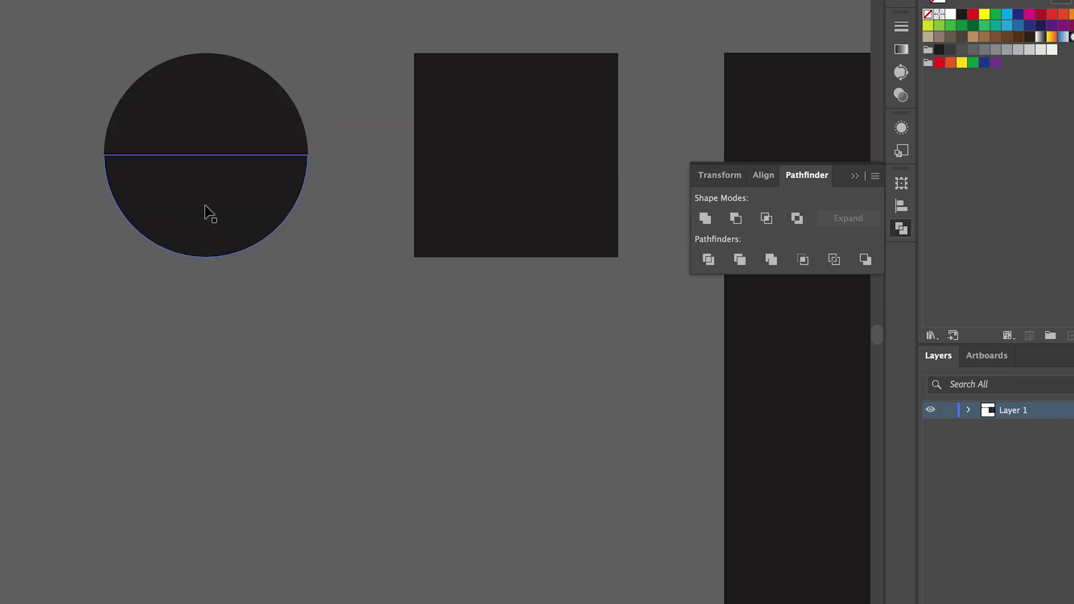
Step: Ungroup the divided circle into two separate half circles
click(212, 162)
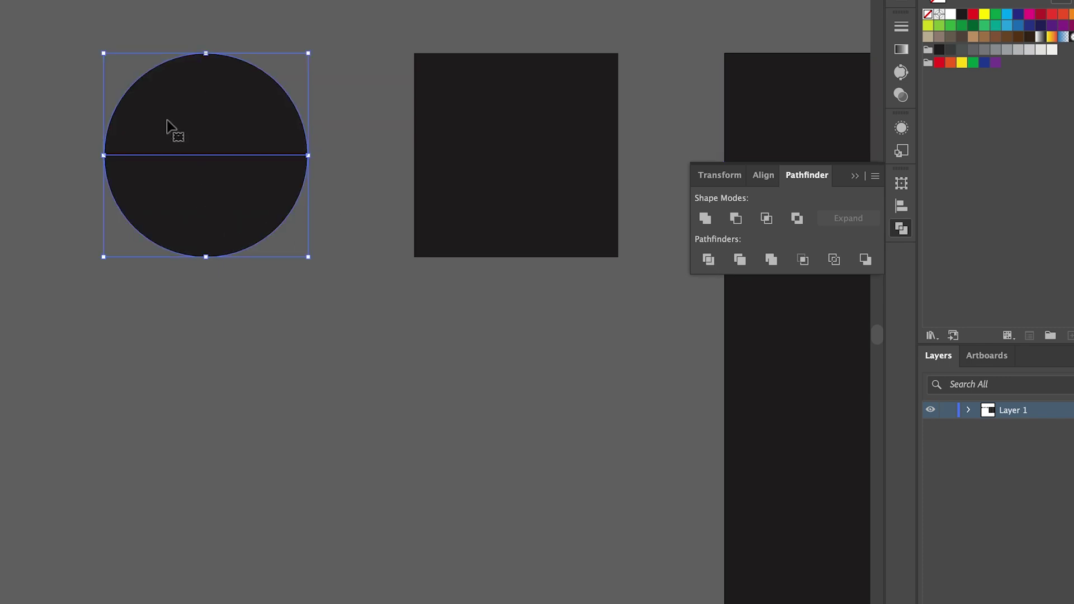
right_click(184, 119)
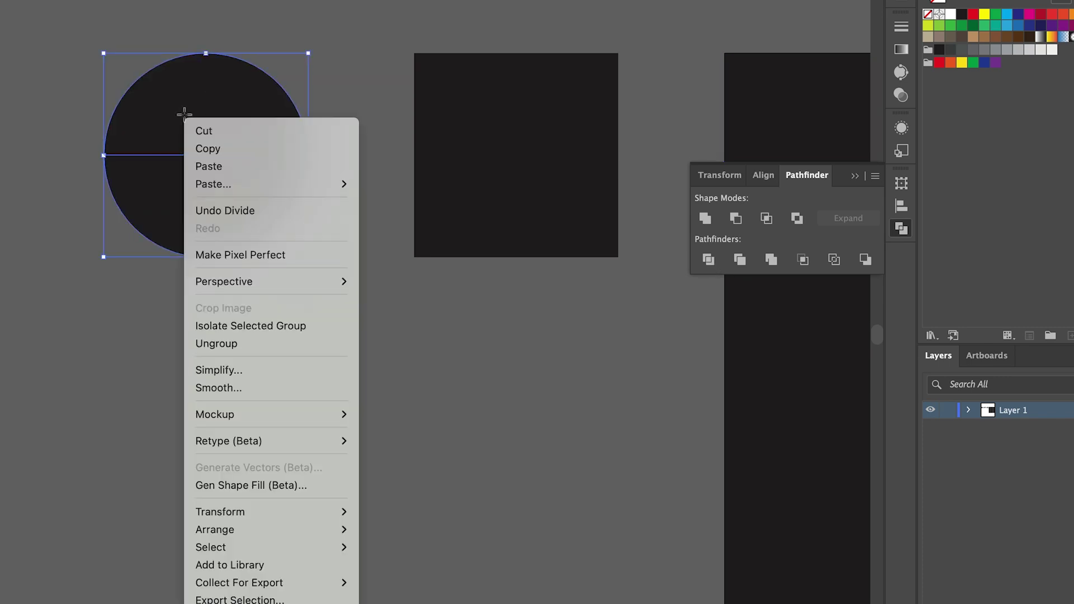
click(245, 342)
click(334, 267)
Step: Rotate the lower half circle 180° in place so its flat side faces down
click(229, 218)
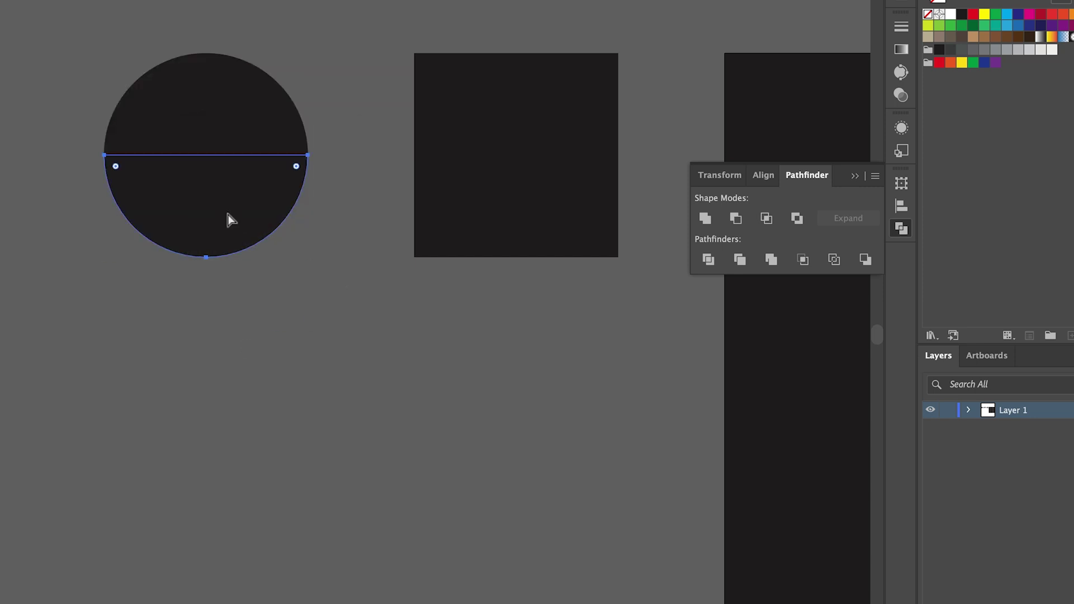
key(v)
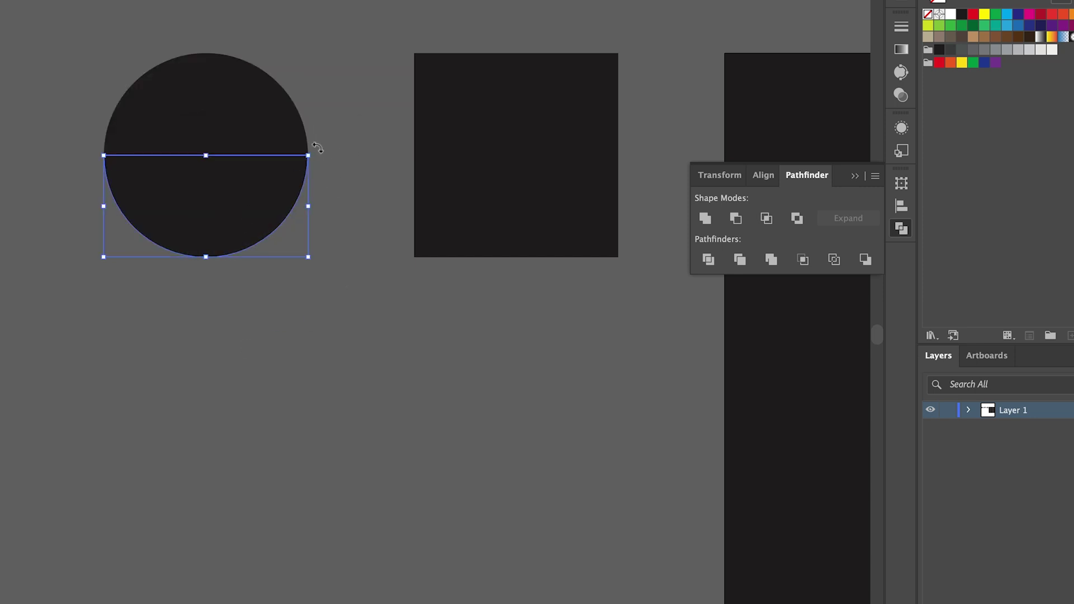
drag(316, 148, 41, 240)
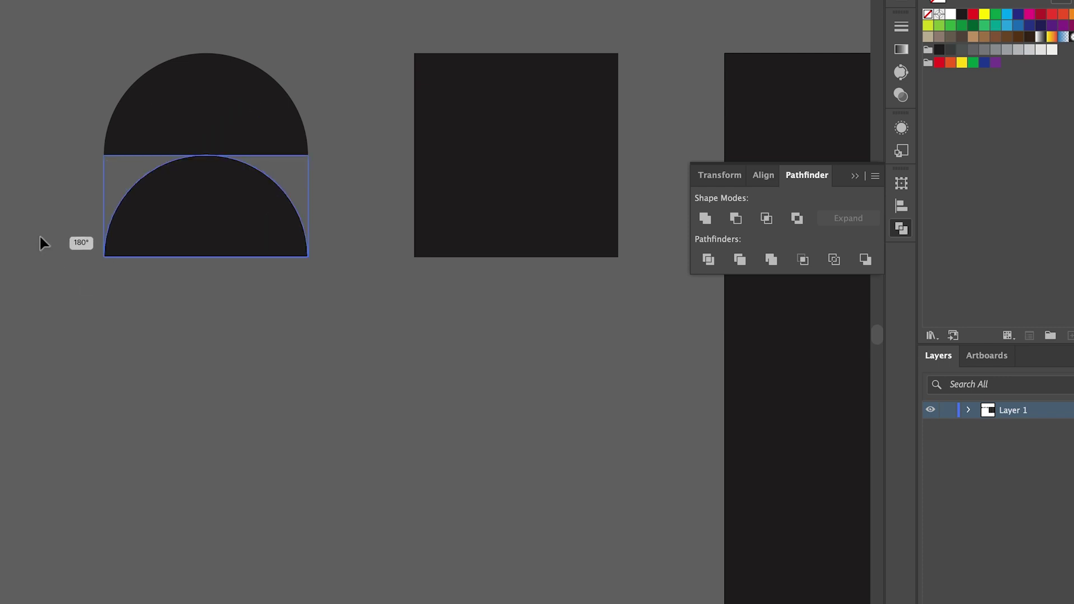
click(267, 283)
Step: Group the two stacked half circles
click(253, 218)
click(240, 112)
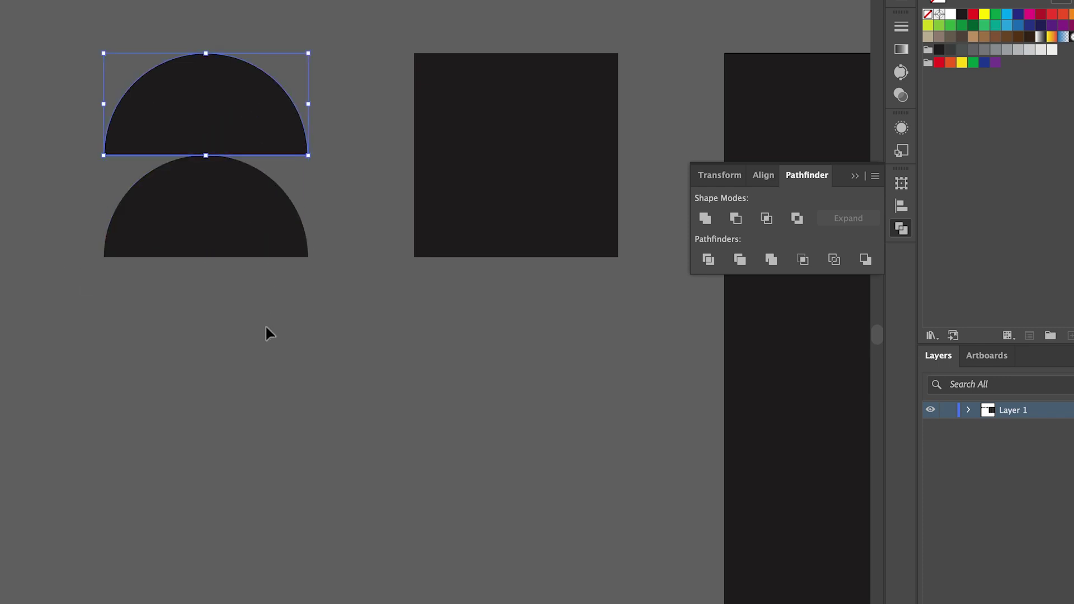
drag(240, 259, 204, 96)
right_click(220, 93)
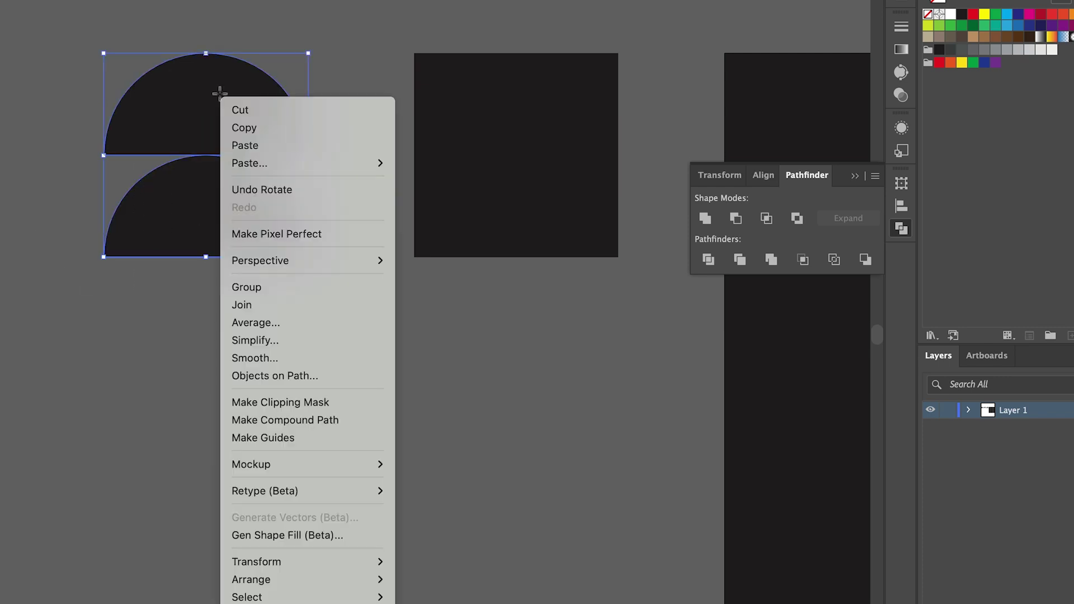
click(296, 288)
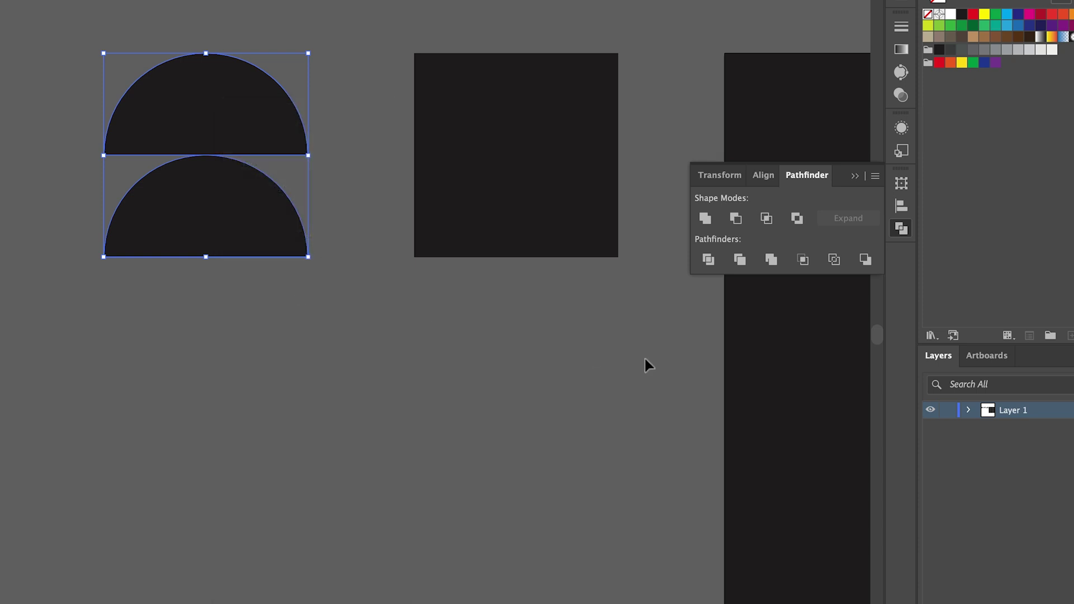
Step: Draw a diagonal line across the square nearest the artboard, from its upper-left corner to its lower-right corner
drag(616, 310, 364, 374)
click(342, 308)
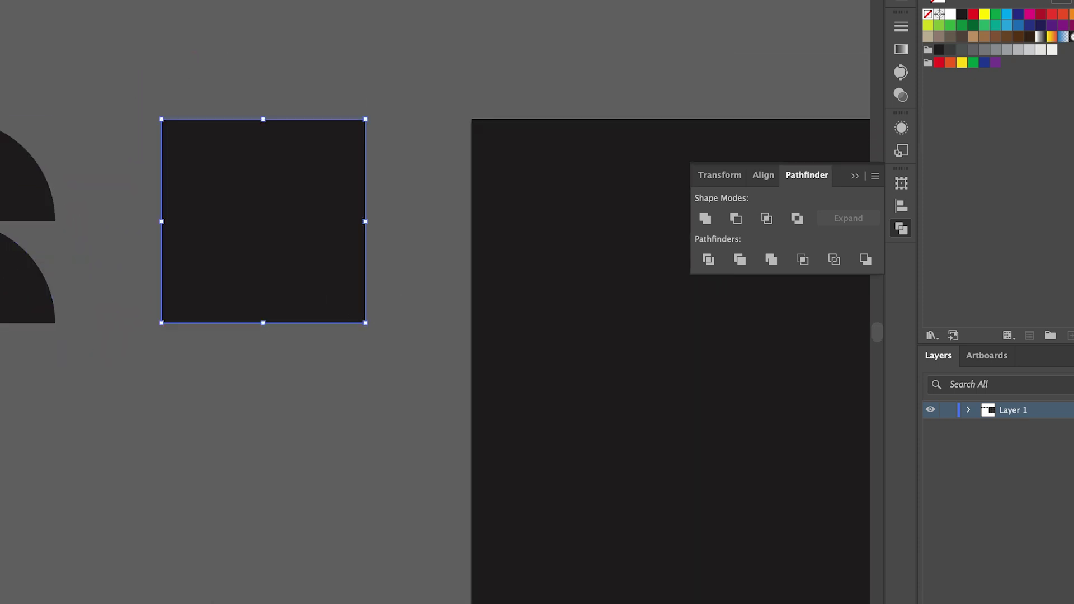
key(l)
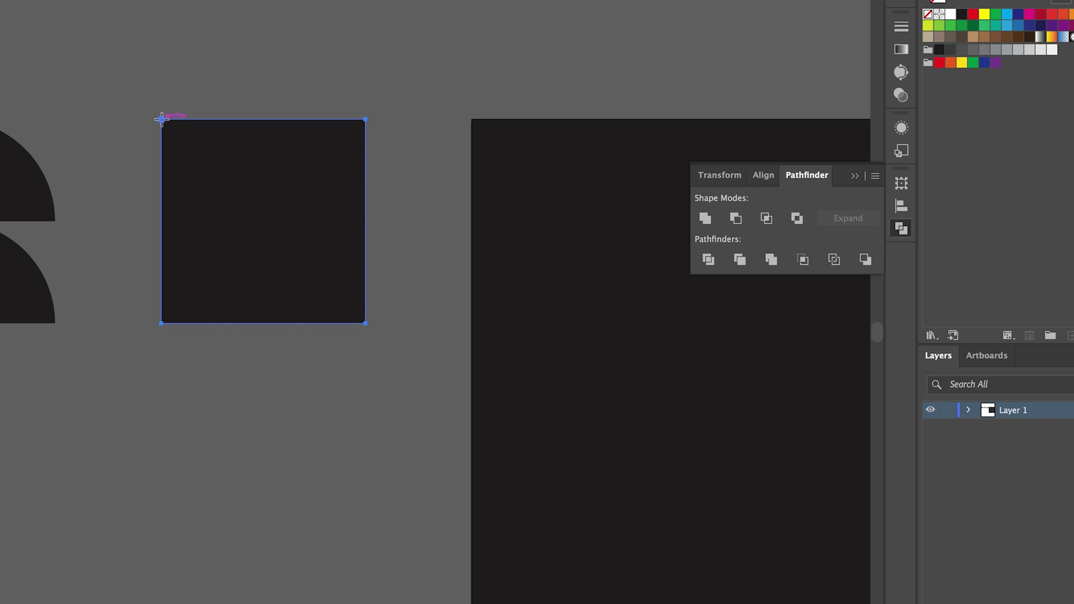
drag(162, 119, 365, 322)
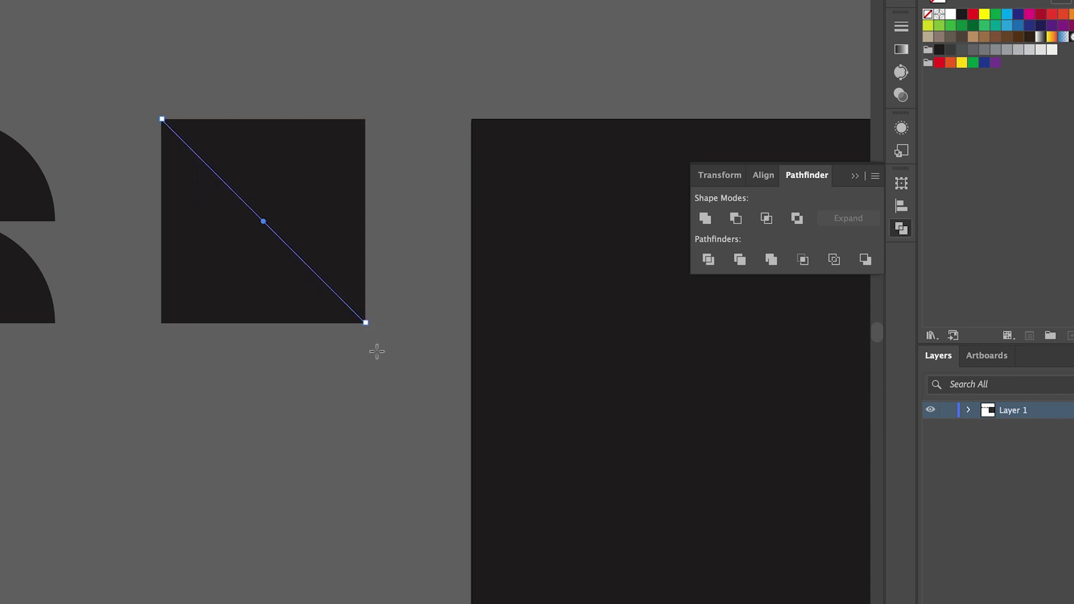
Step: Split the square along its diagonal with the Pathfinder Divide operation and ungroup the two triangles
shift+click(252, 252)
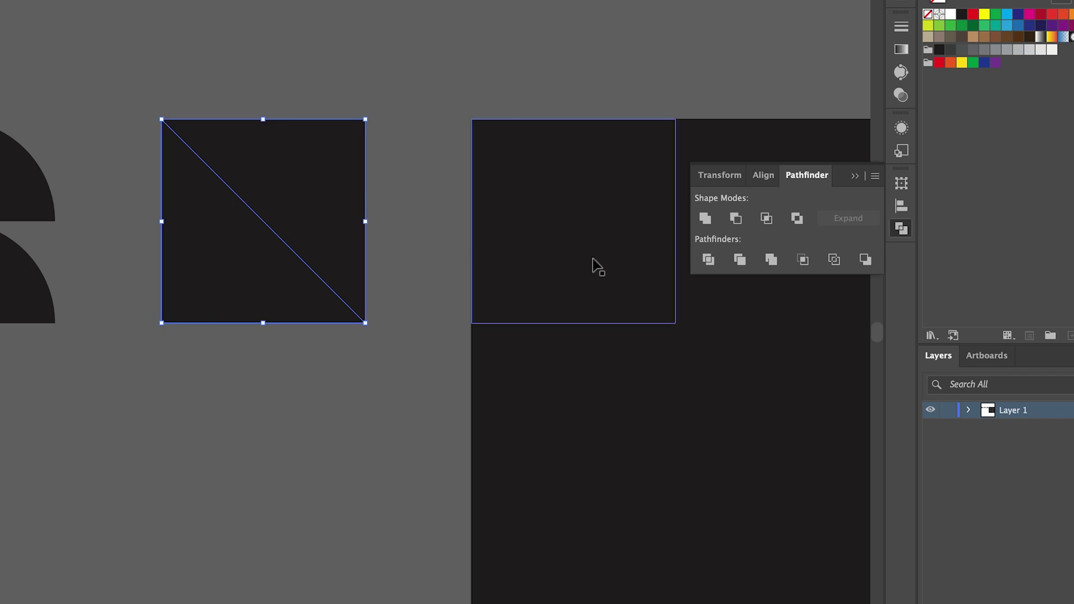
click(708, 260)
click(273, 334)
click(275, 305)
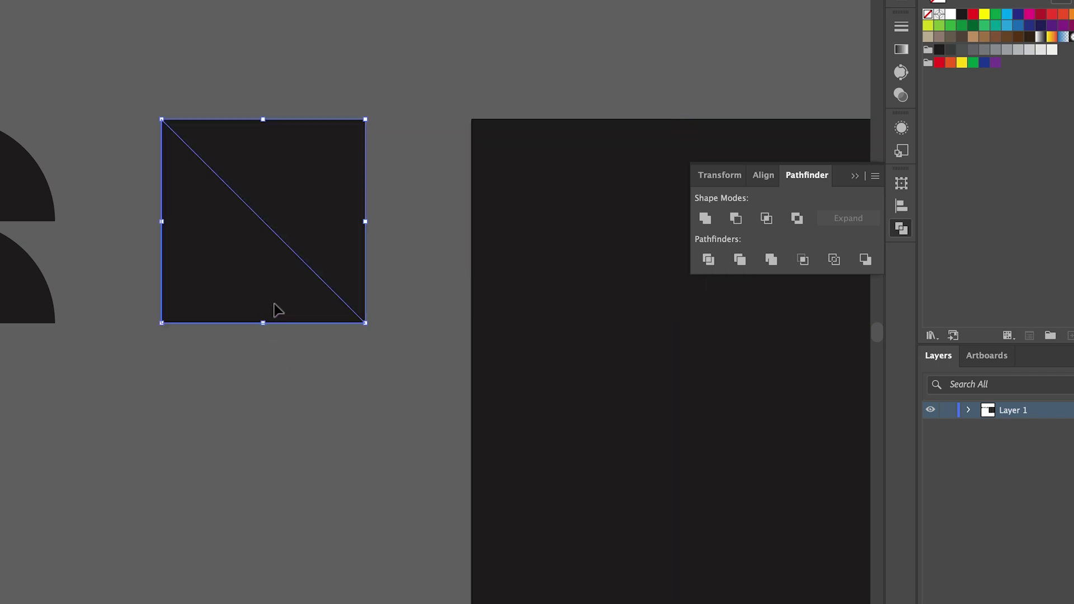
right_click(275, 309)
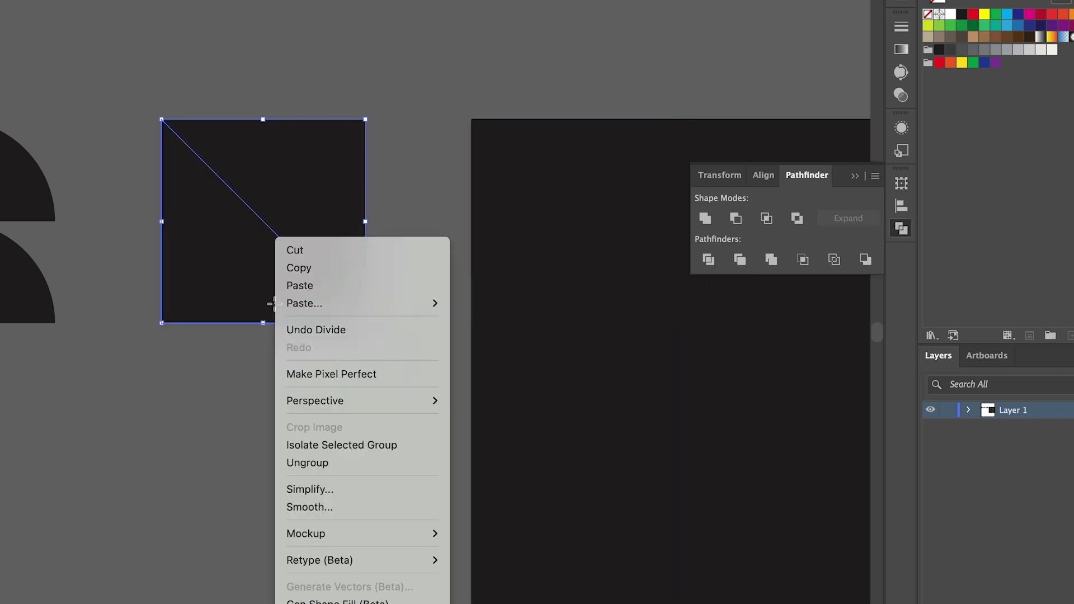
click(367, 474)
Step: Rotate the lower triangle 180° and move it down-left until its upper-right corner meets the middle of the other triangle's diagonal
drag(370, 324, 112, 136)
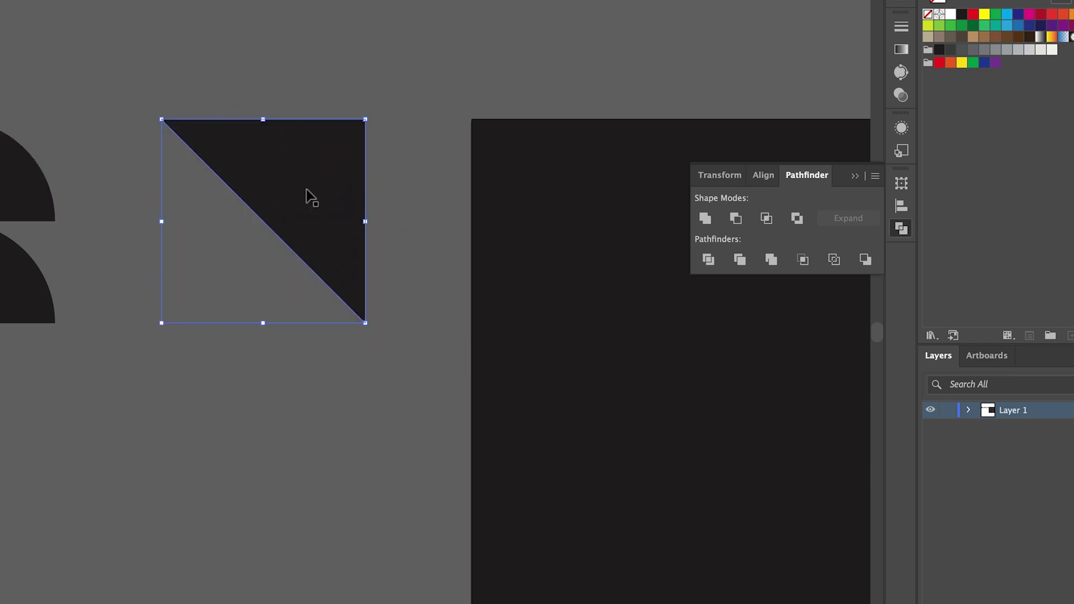
drag(331, 193, 219, 284)
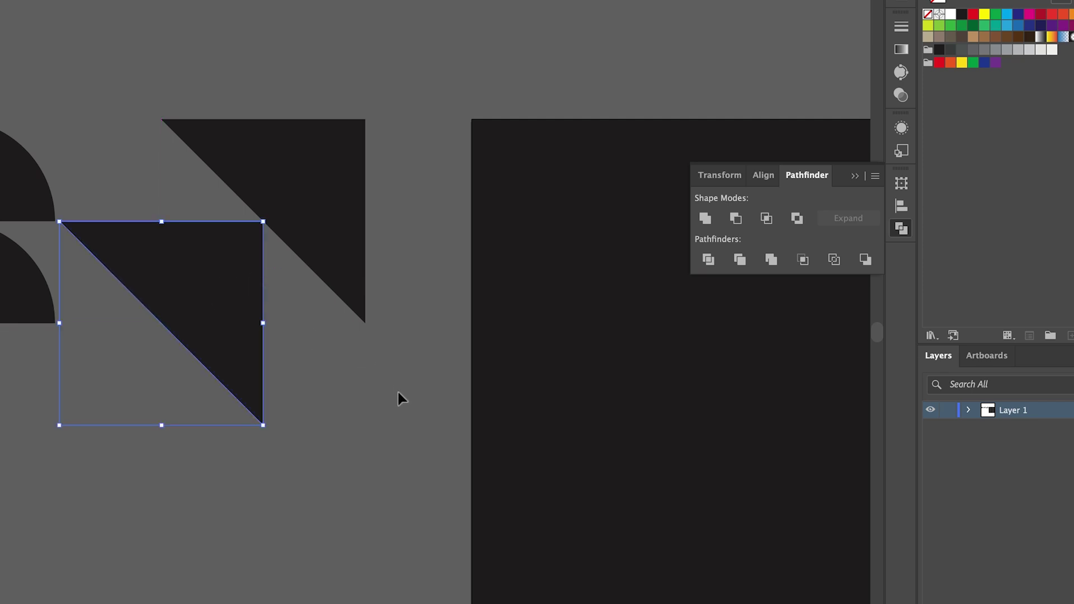
Step: Resize both triangles together to 2 in wide and 2 in high, and move them up into line with the row
shift+click(279, 190)
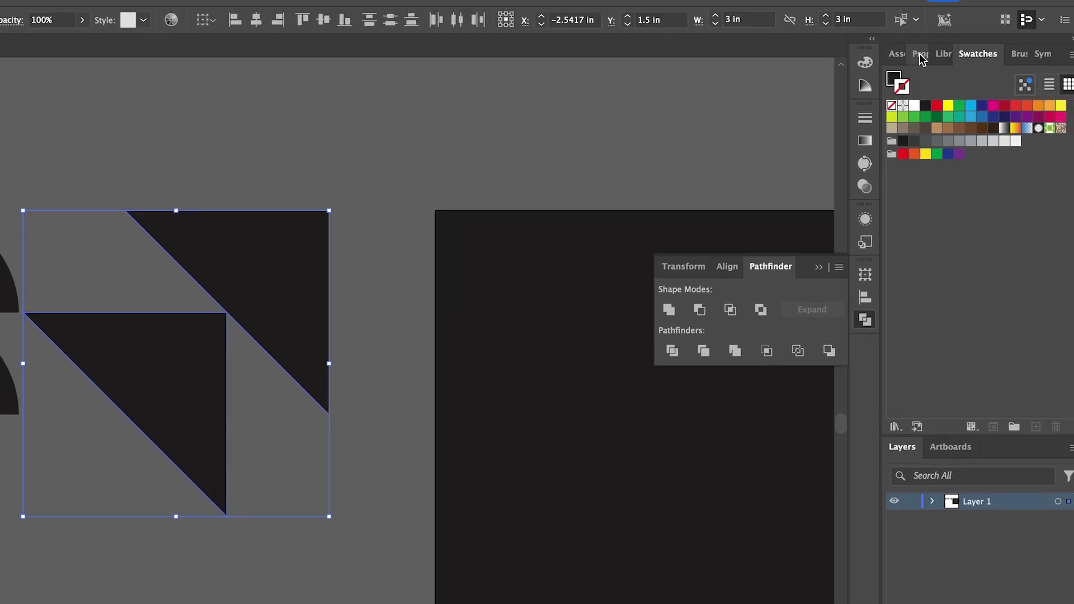
click(922, 77)
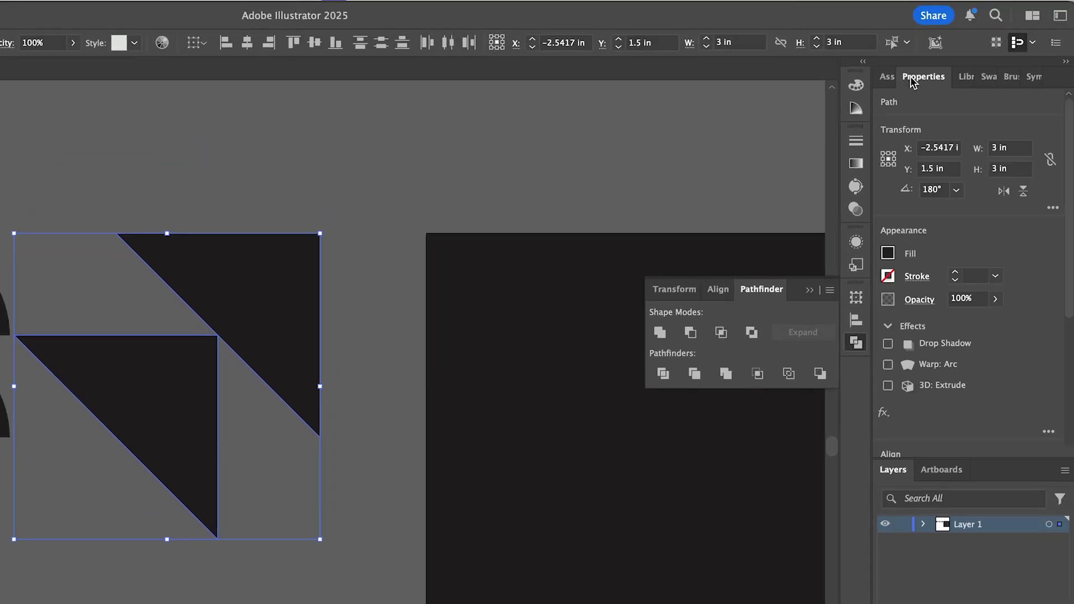
click(1010, 148)
text(2)
key(Tab)
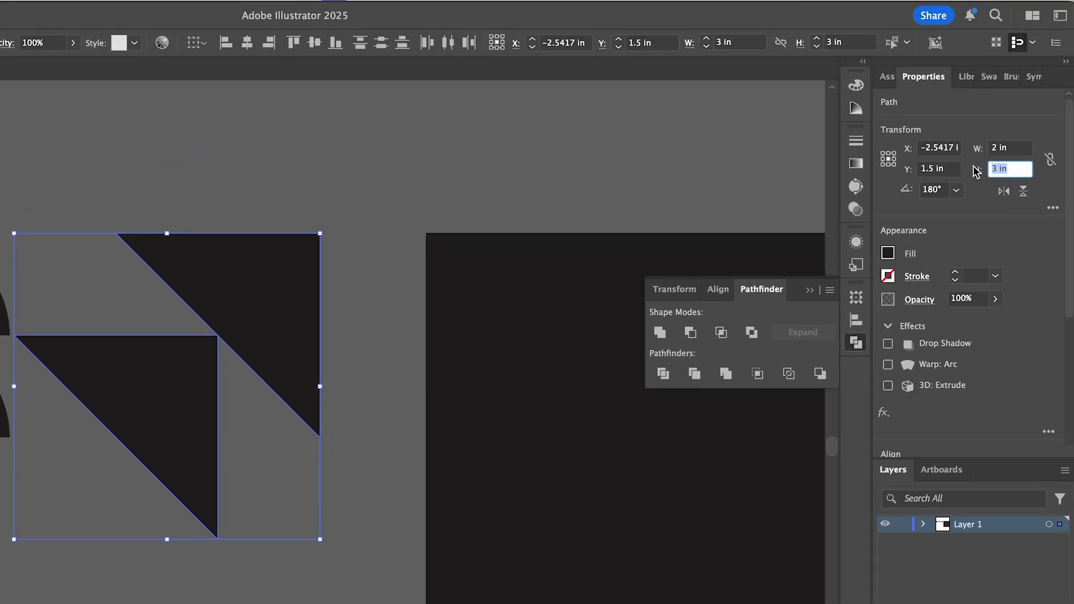
text(2)
key(Return)
drag(187, 444, 183, 402)
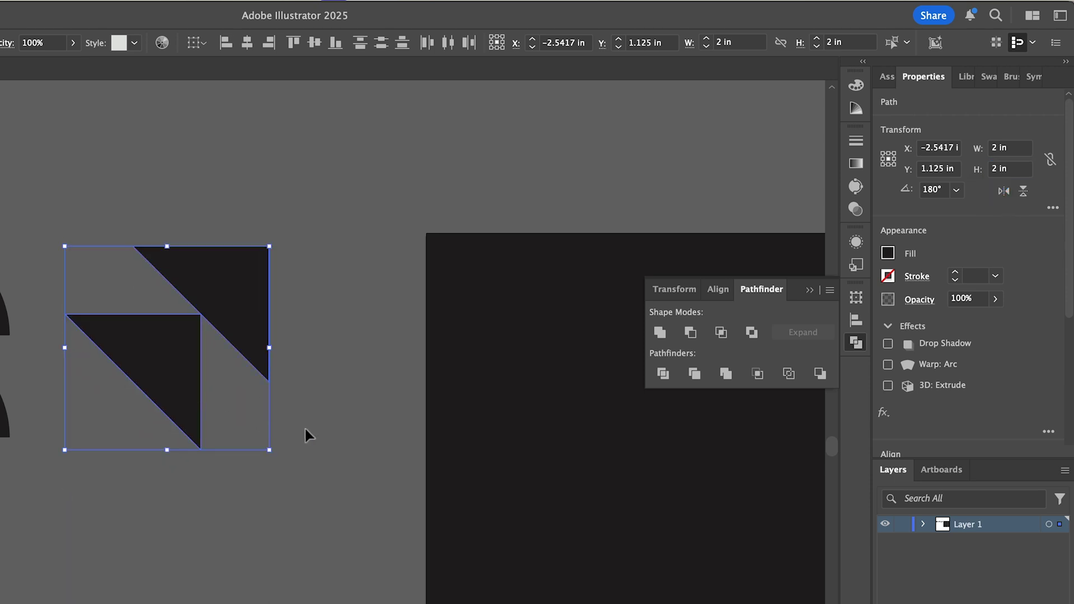
click(305, 426)
Step: Group the two triangles at the end of the row of shapes
key(super+minus)
key(super+minus)
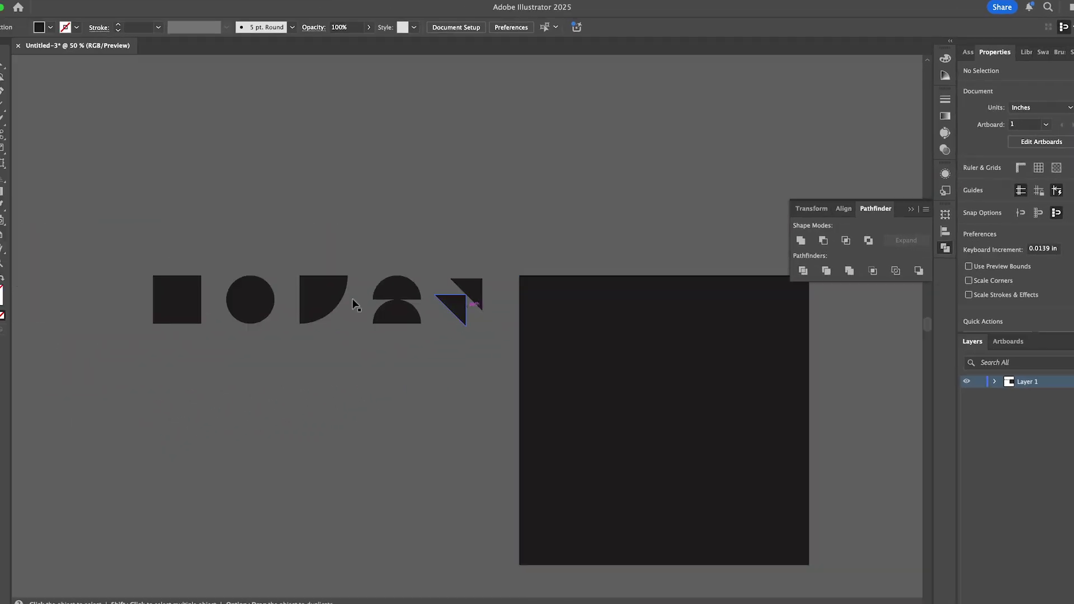
drag(464, 348, 476, 354)
click(439, 376)
click(460, 284)
right_click(477, 292)
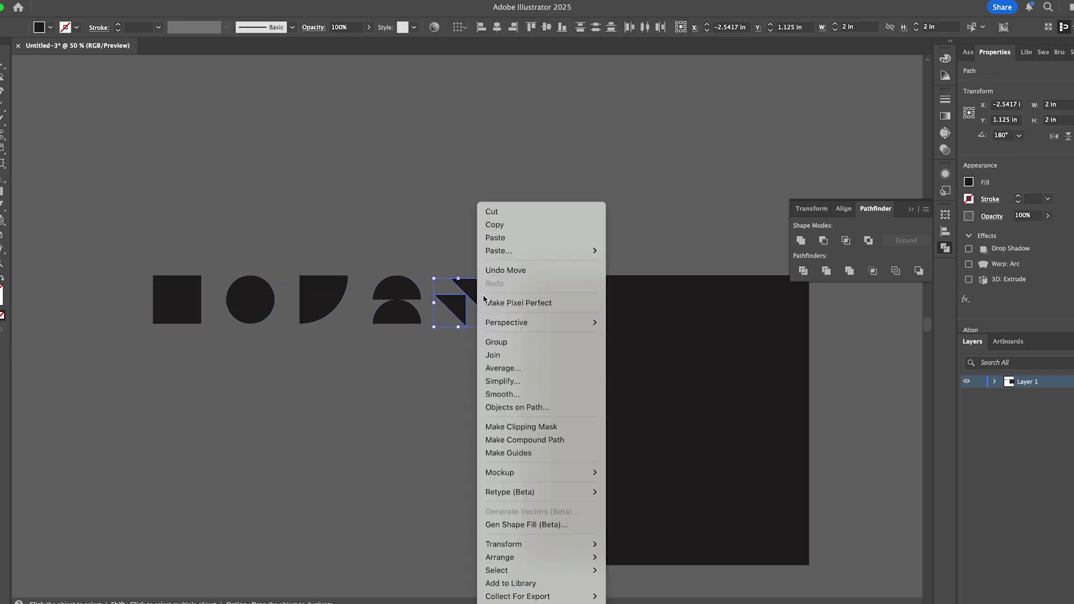
click(510, 341)
click(502, 344)
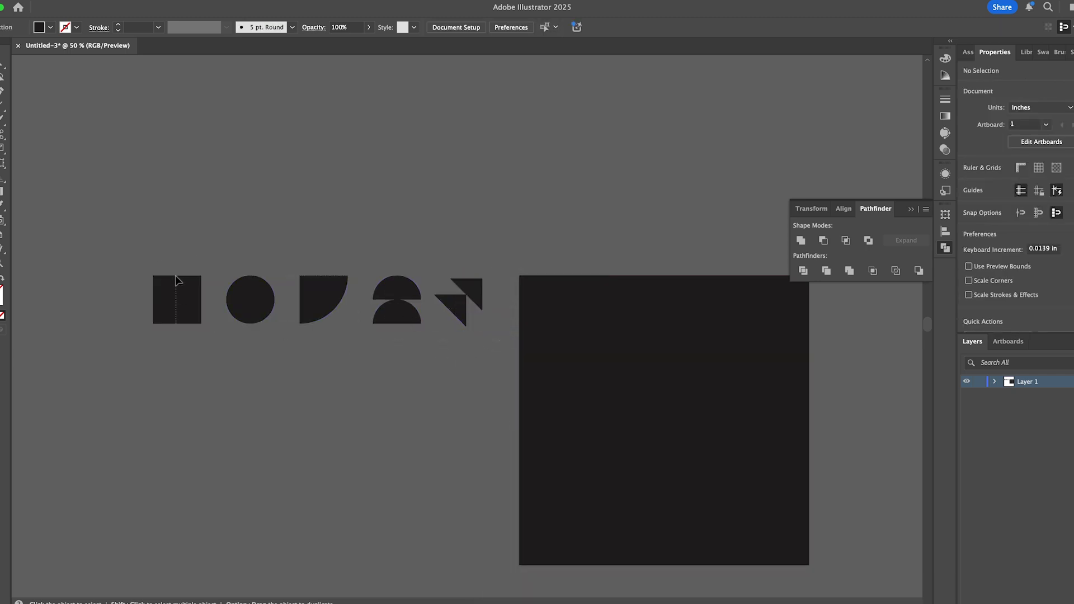
Step: Duplicate the whole row of five shapes straight down by about 2.68 in
key(super+a)
scroll(339, 302, down, 3)
drag(334, 220, 329, 279)
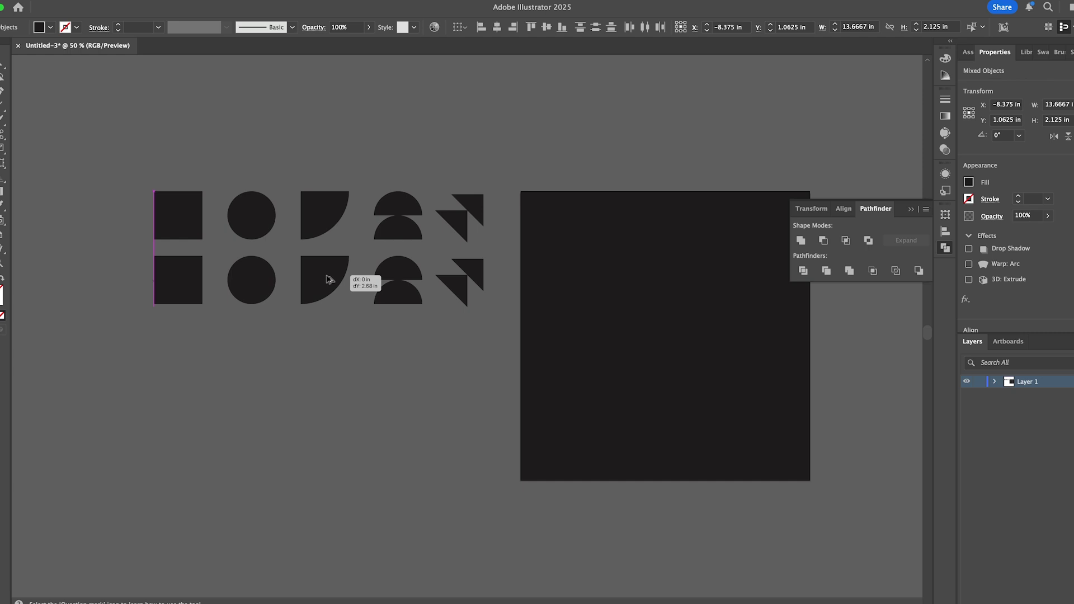
drag(329, 279, 329, 279)
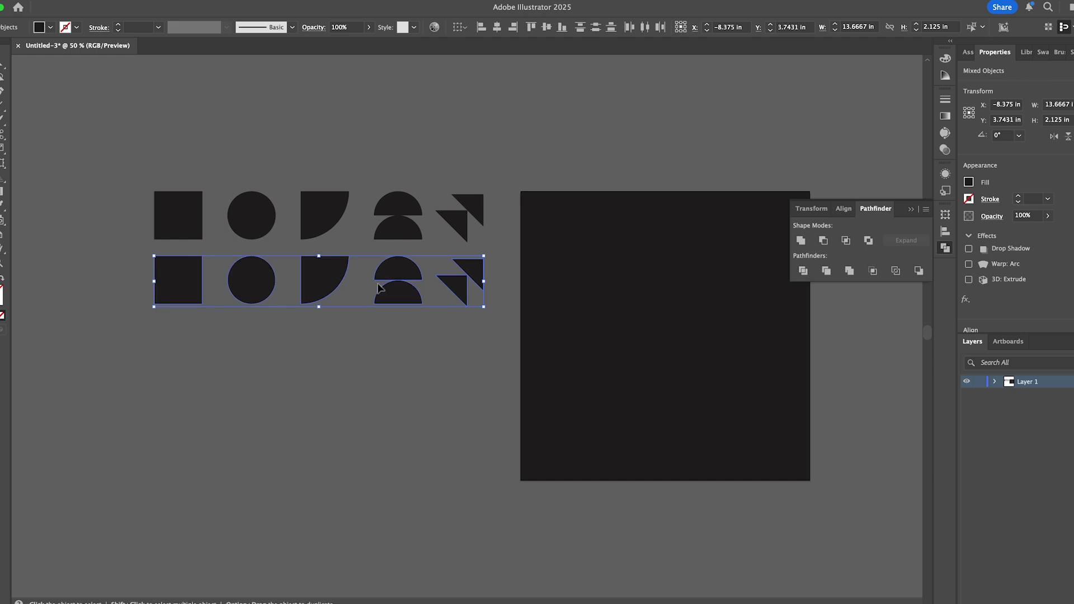
Step: Repeat the row duplication until there are five evenly spaced rows of shapes
key(super+d)
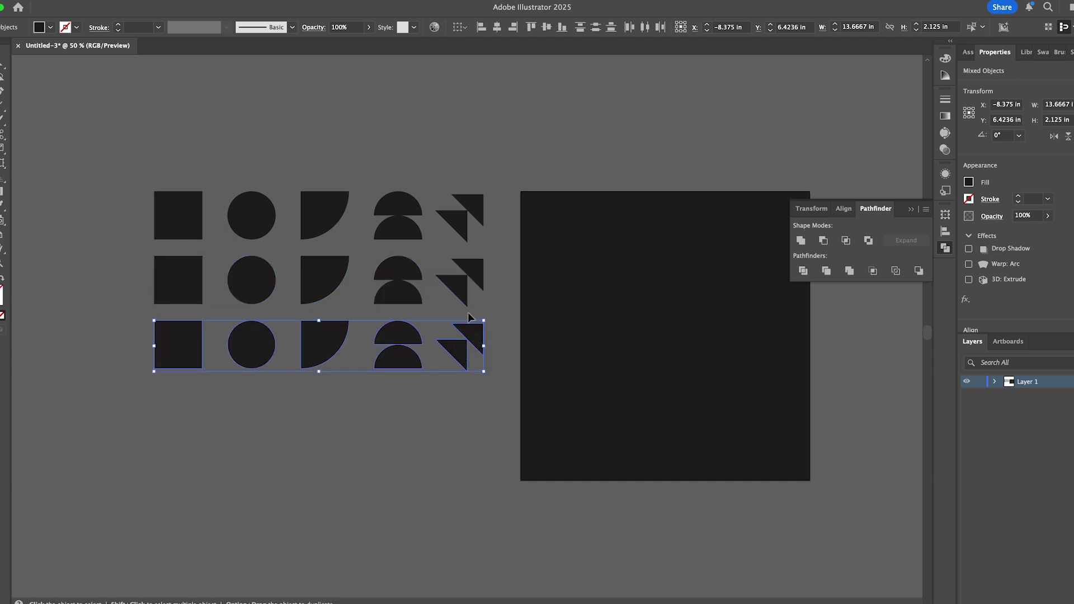
key(a)
key(super+d)
key(super+d)
key(v)
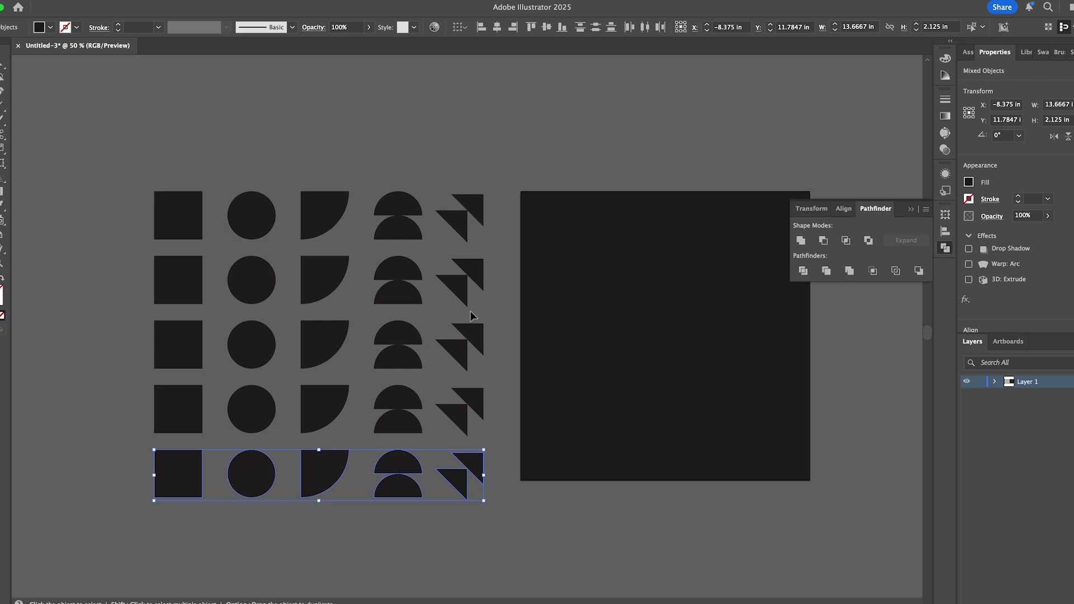
click(336, 131)
Step: Load the user-defined bauhous swatch library, add its last color group to the document swatches, and close the library
click(911, 208)
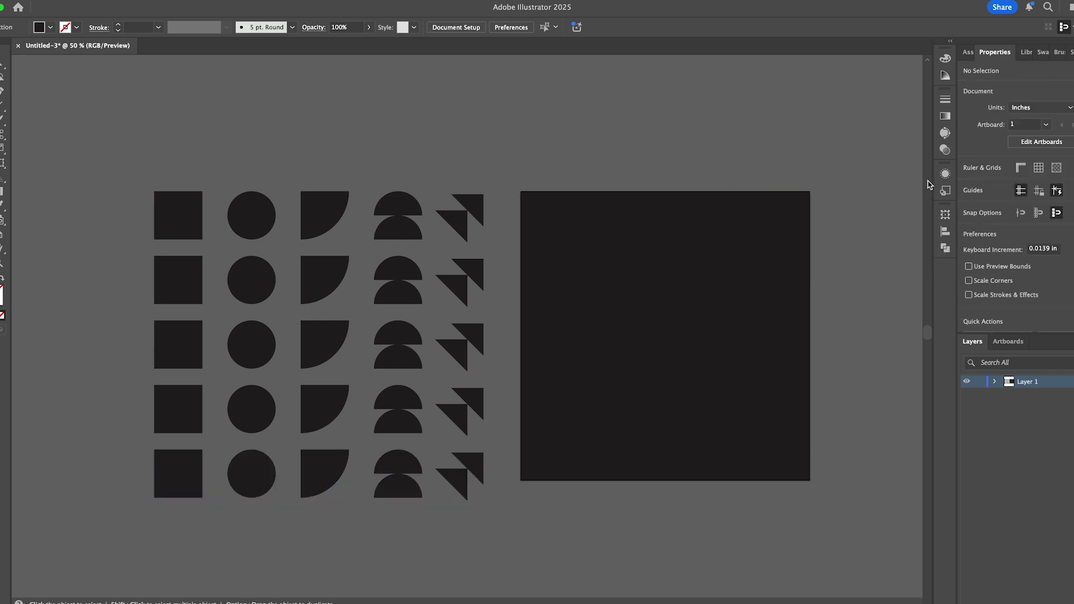
click(1043, 52)
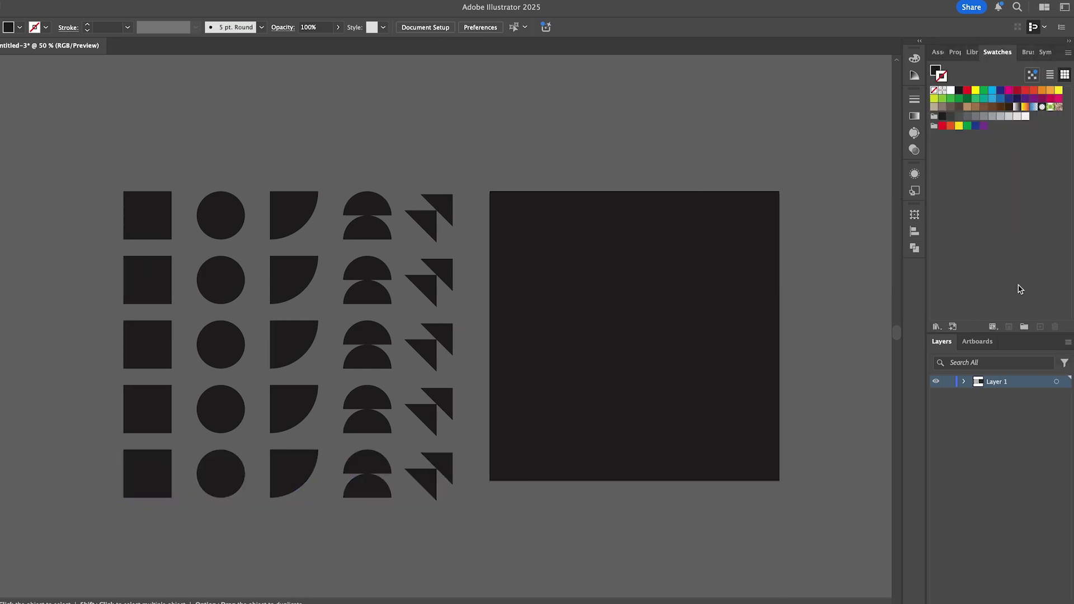
click(935, 329)
mouse_move(974, 590)
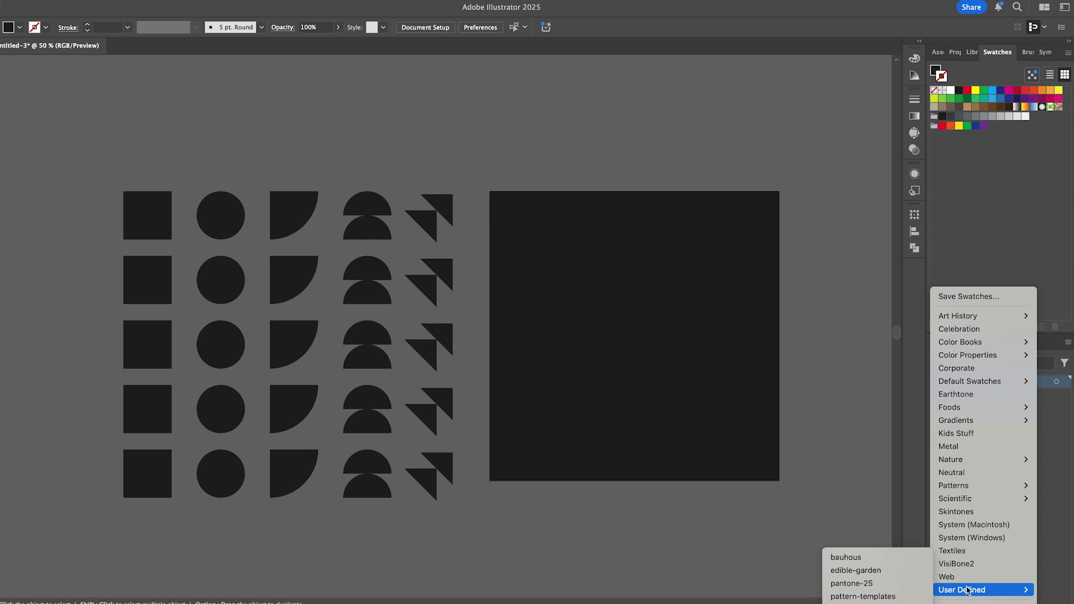
click(871, 558)
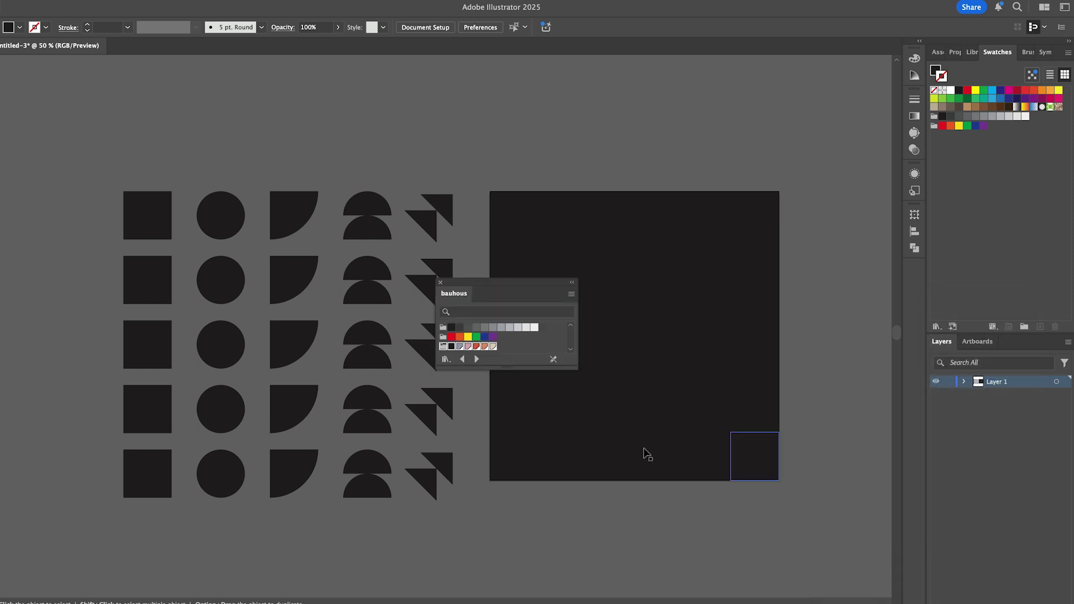
click(444, 346)
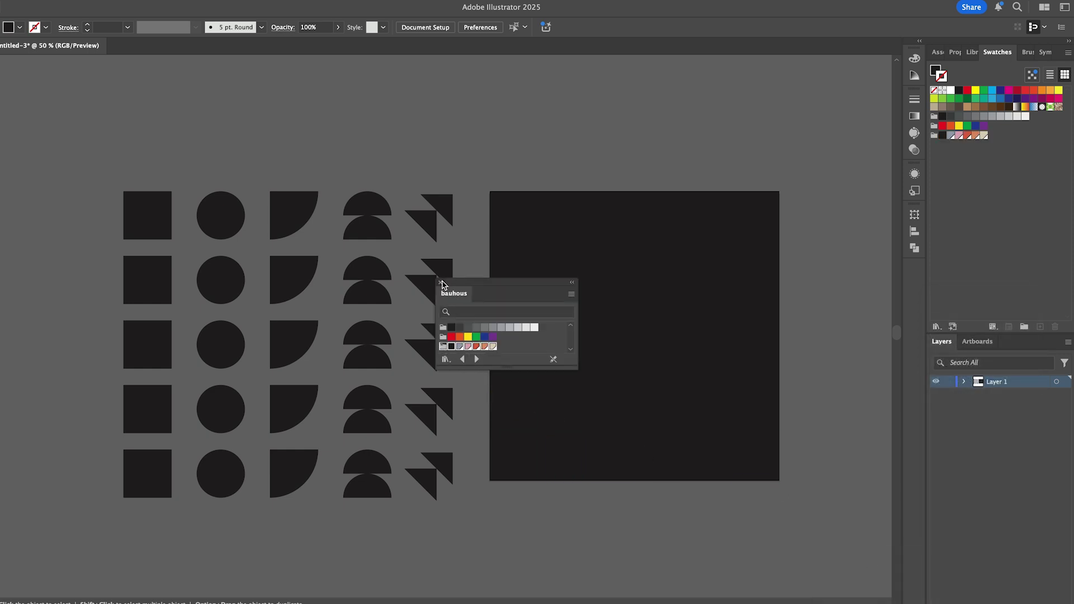
click(440, 282)
Step: Fill the first row of shapes with the blue-gray swatch from the added color group
drag(108, 176, 451, 225)
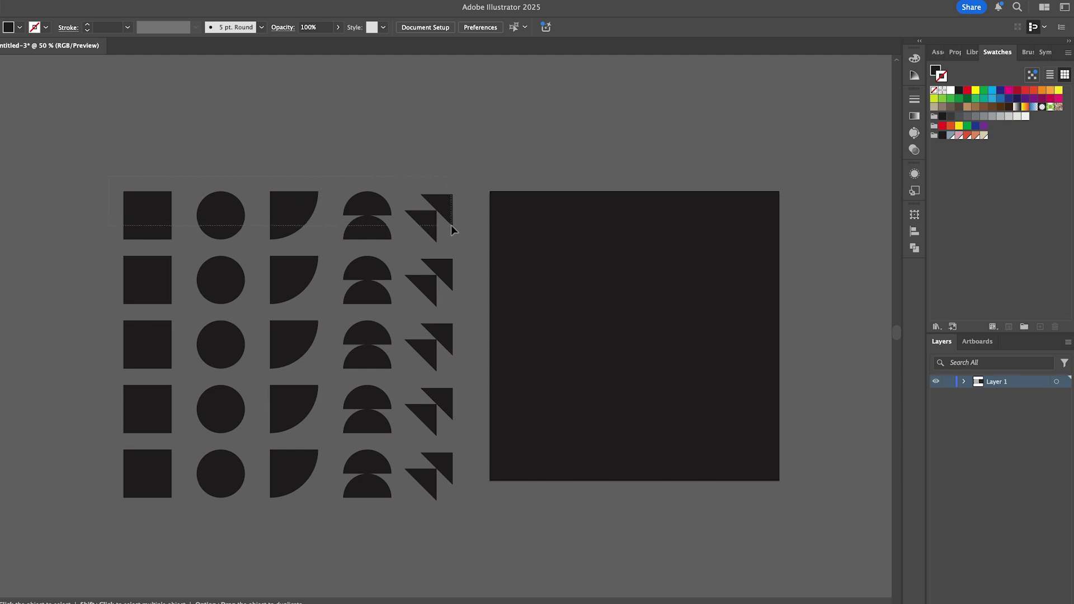
drag(209, 200, 950, 143)
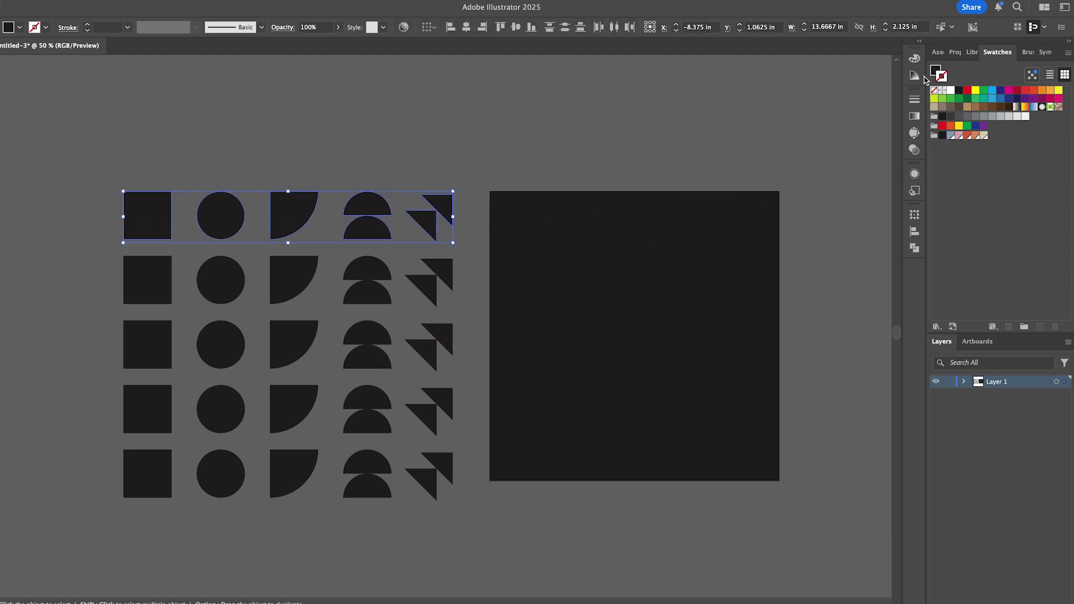
click(951, 136)
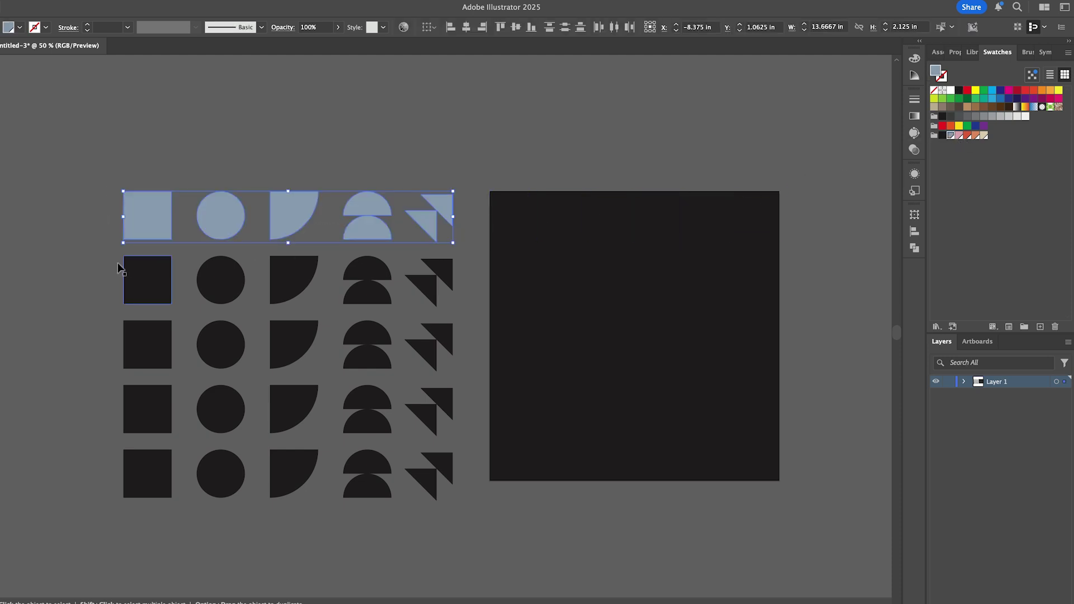
Step: Fill the second row of shapes with pink, the third with red, the fourth with orange and the fifth with cream from the added color group
drag(109, 270, 498, 300)
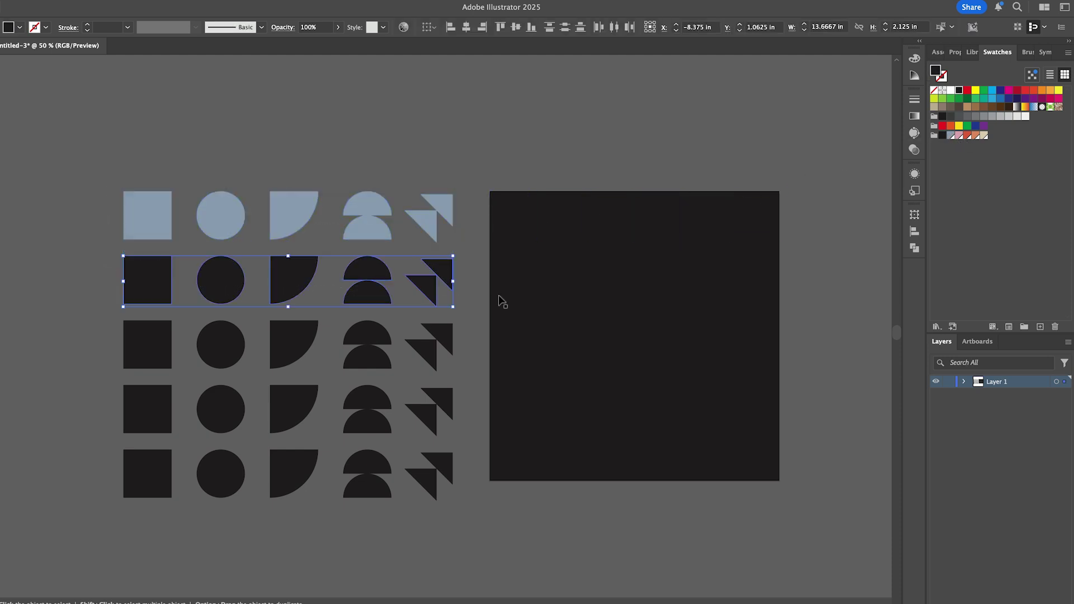
click(960, 137)
drag(86, 329, 454, 358)
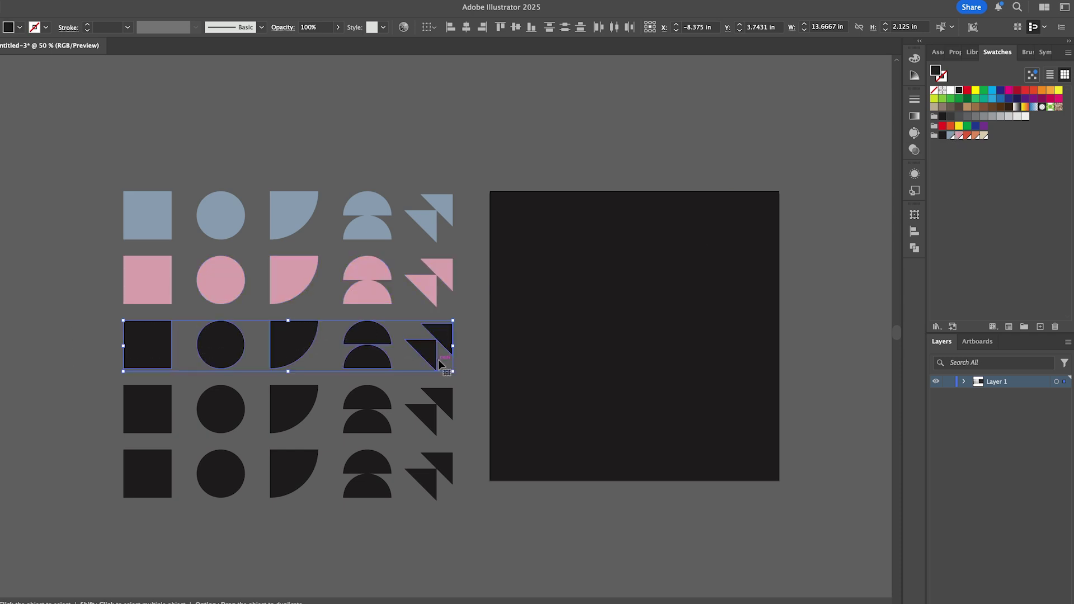
click(967, 137)
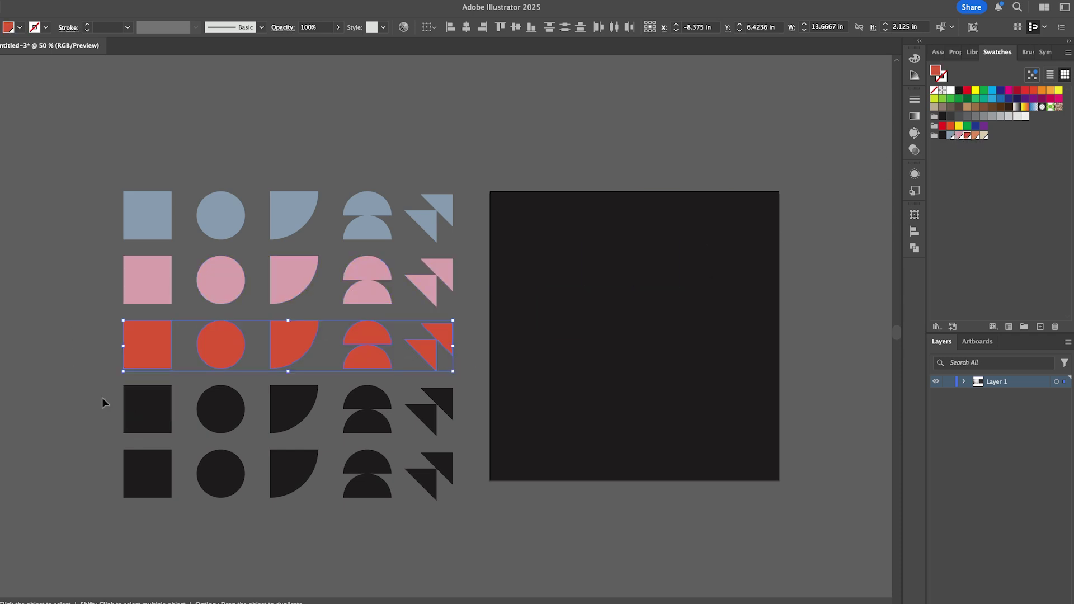
drag(102, 397, 476, 437)
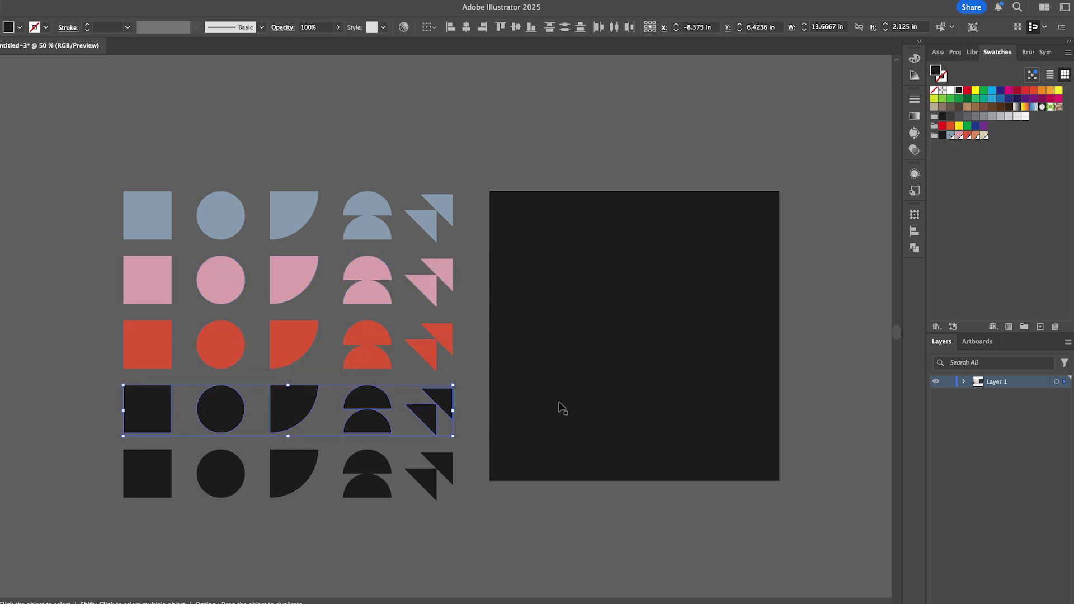
click(976, 135)
drag(103, 467, 454, 504)
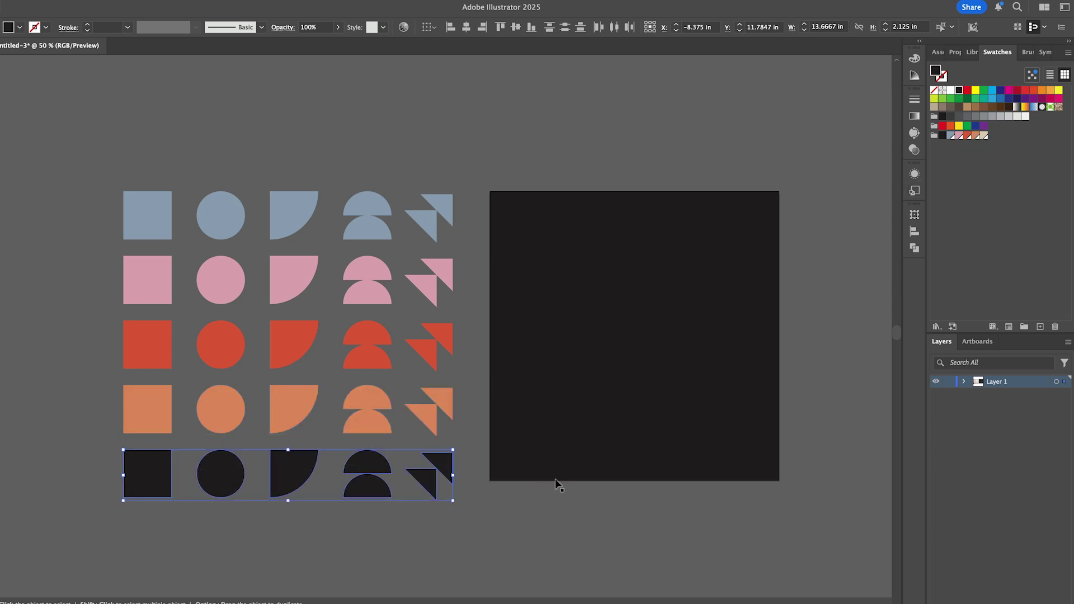
click(984, 136)
click(549, 516)
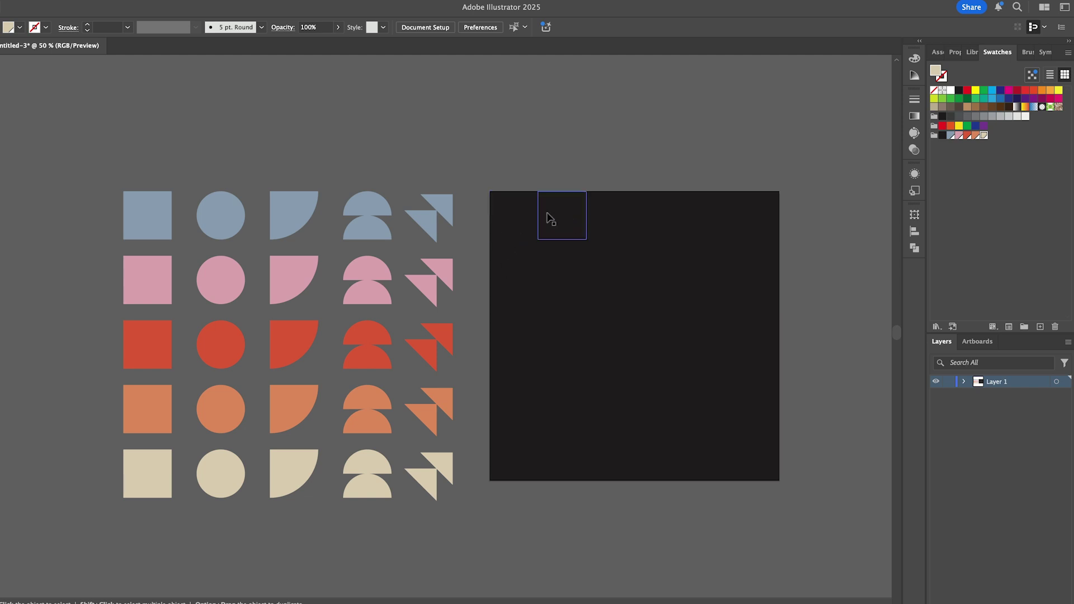
Step: Rotate the pink quarter circle in the second row a quarter turn clockwise and deselect it
click(288, 286)
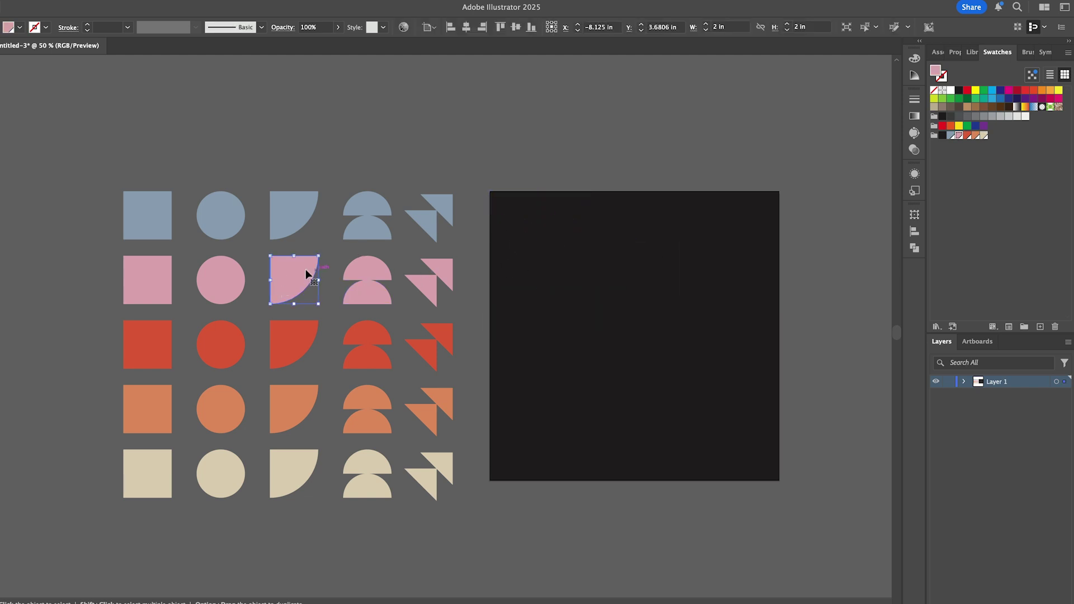
drag(324, 252, 336, 307)
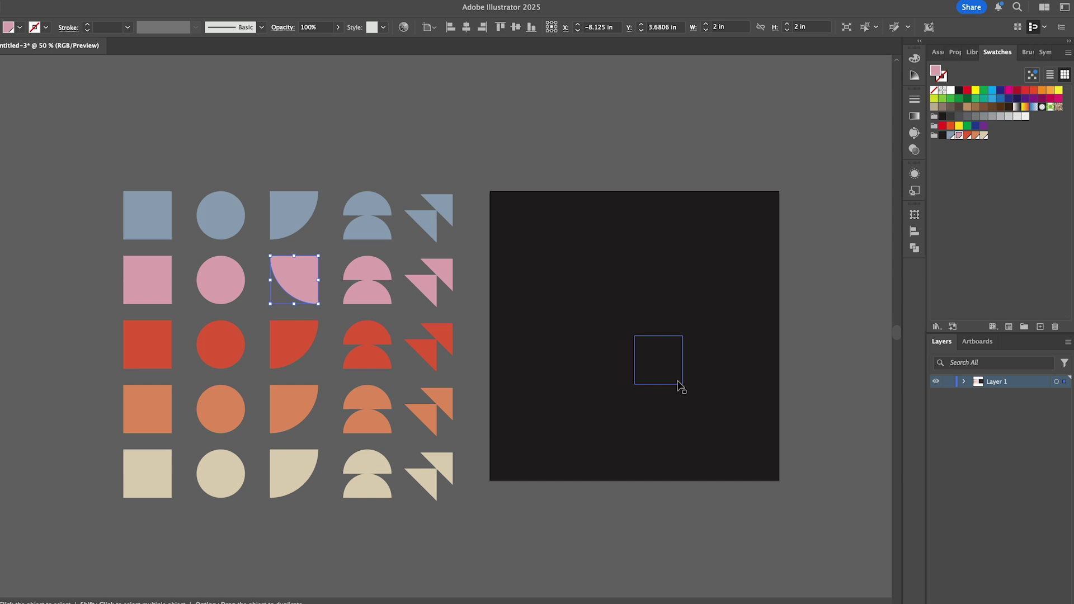
click(582, 179)
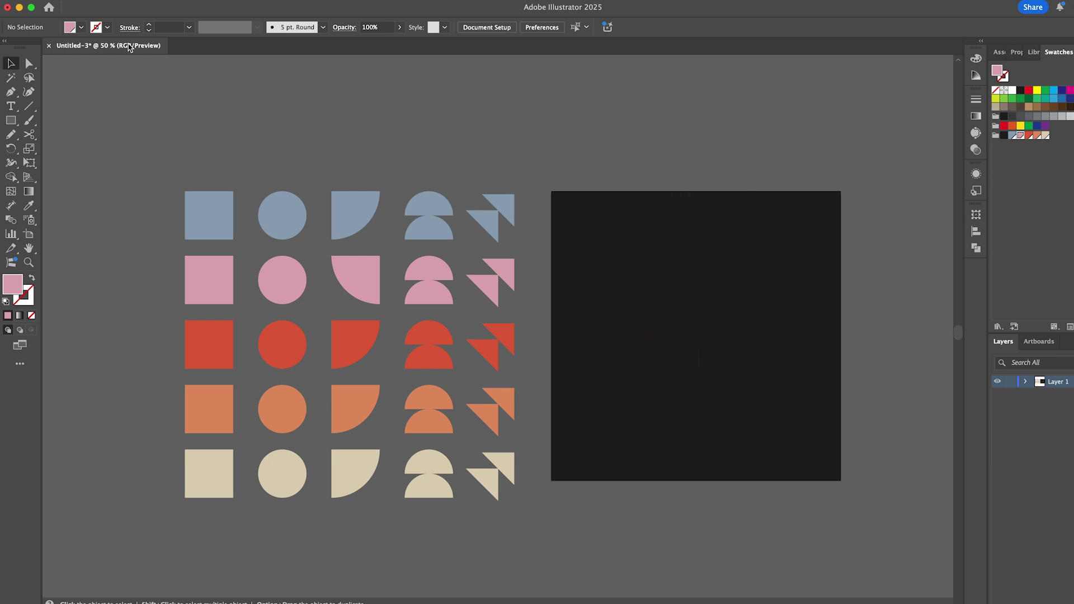
Step: In the Guides & Grid preferences, use Magenta guides and a gridline every 2 in with 1 subdivision
click(45, 0)
mouse_move(69, 26)
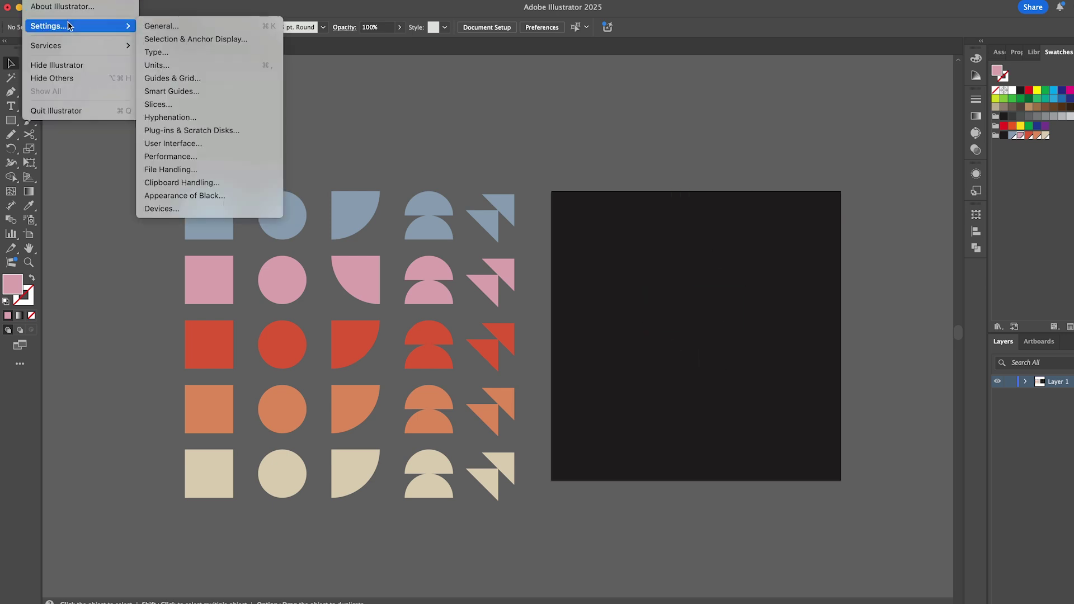
click(172, 77)
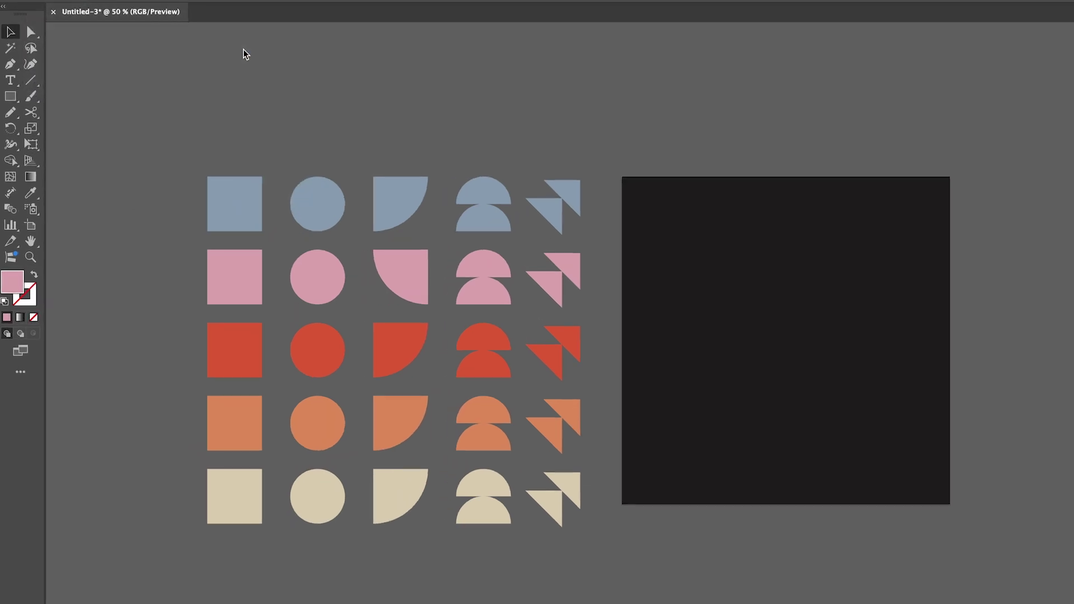
key(Caps_Lock)
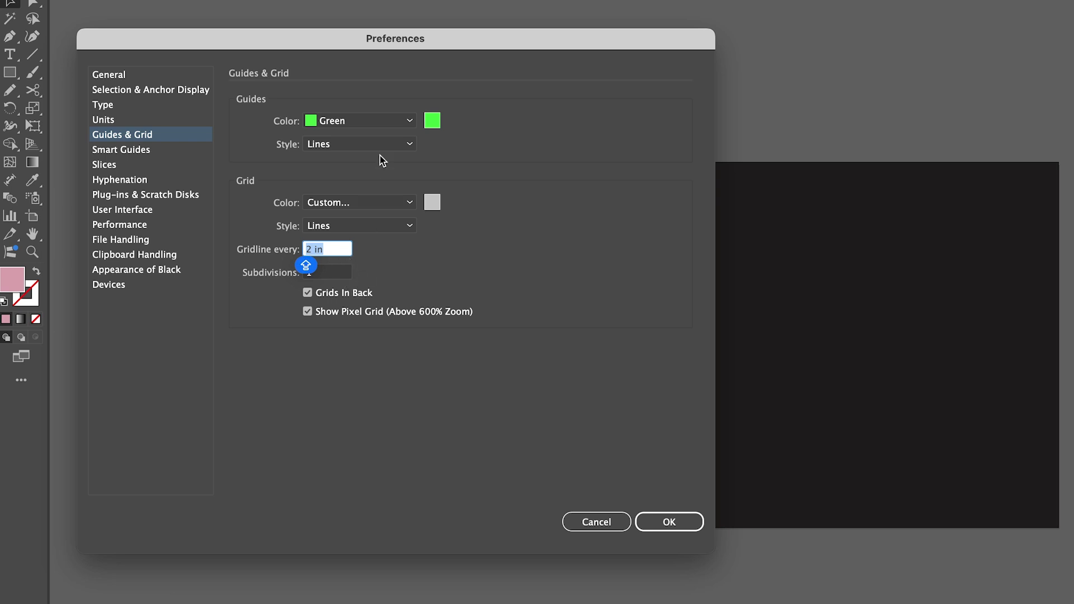
click(379, 125)
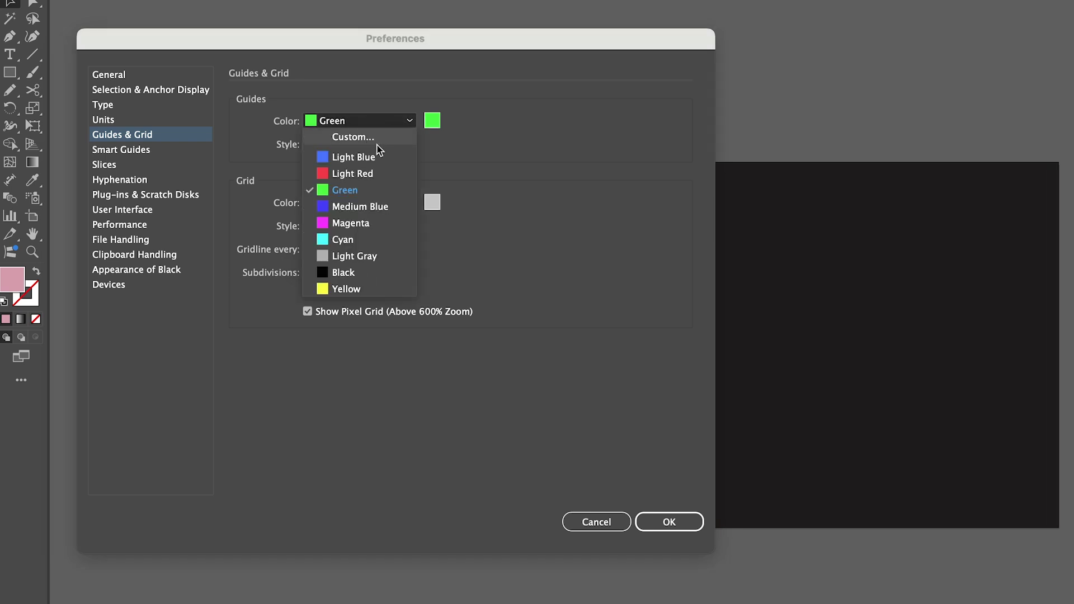
click(365, 224)
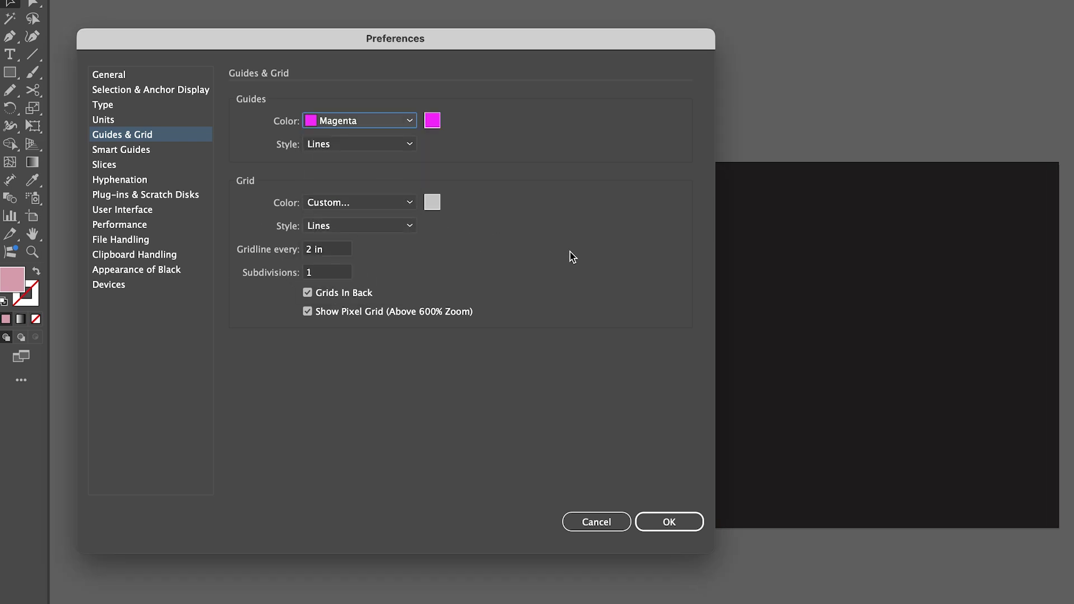
click(333, 250)
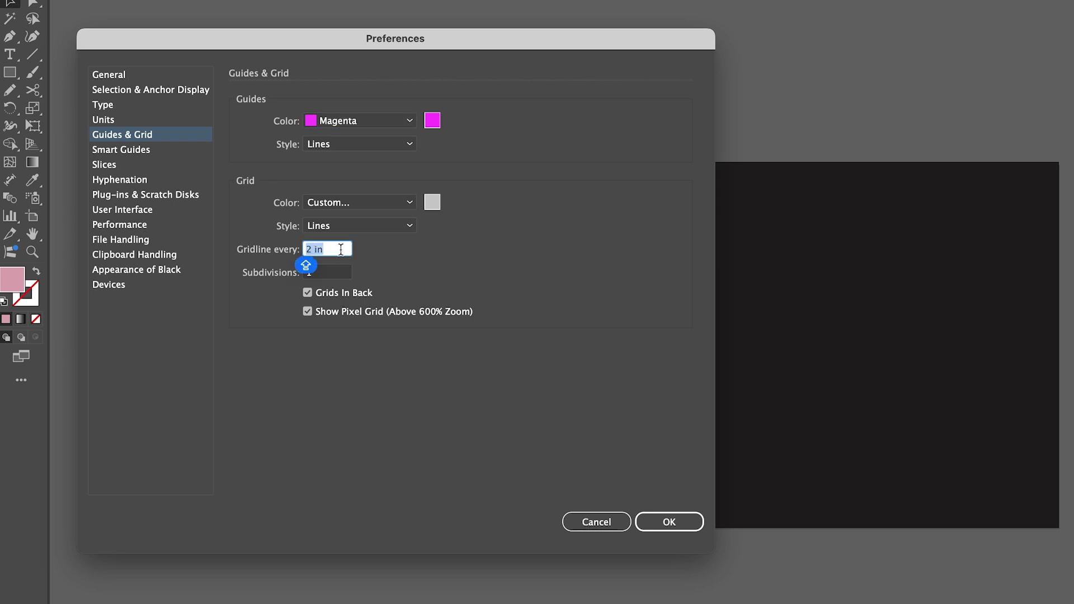
key(Tab)
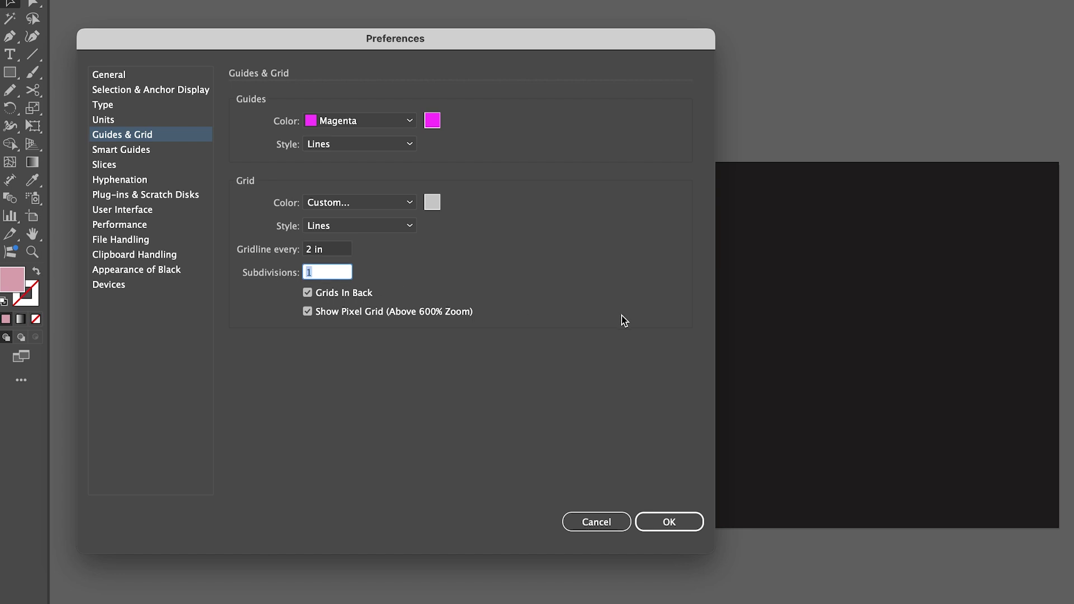
click(676, 521)
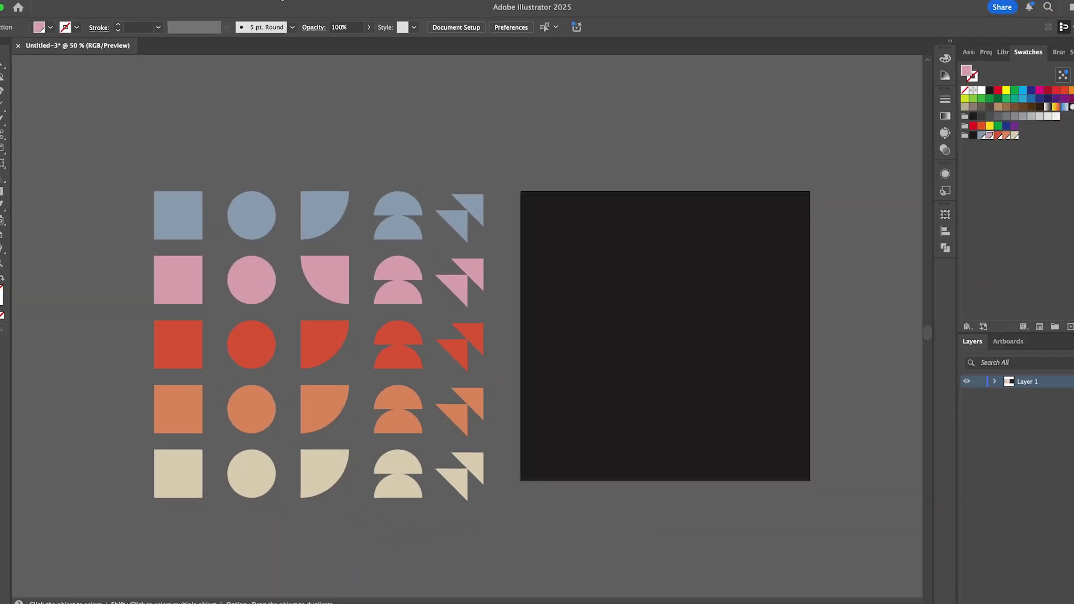
Step: Show the document grid and turn on Snap to Grid
click(234, 2)
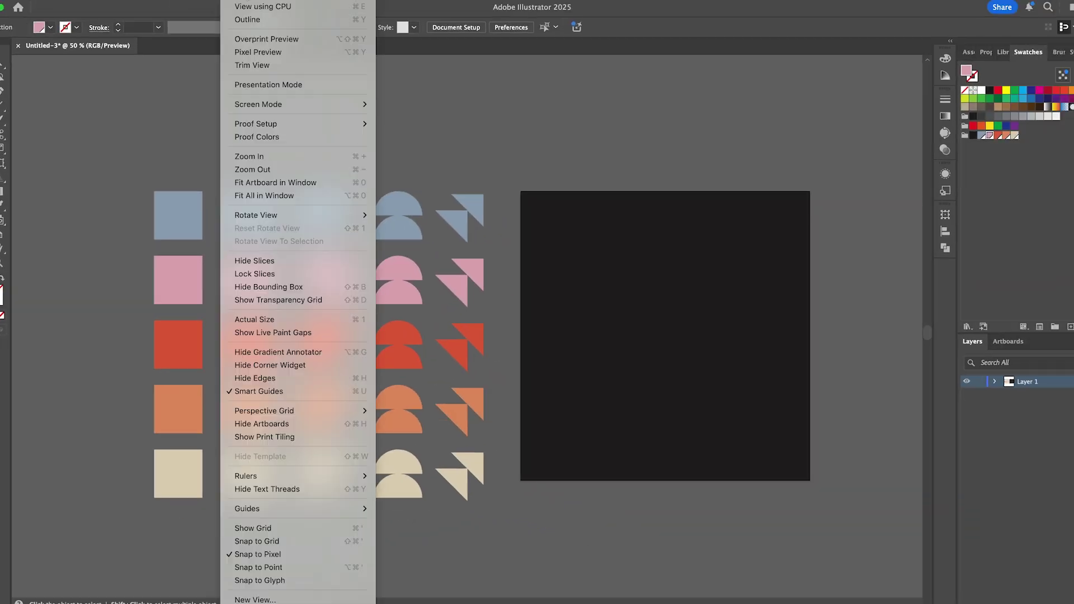
mouse_move(269, 1)
mouse_move(235, 0)
click(283, 530)
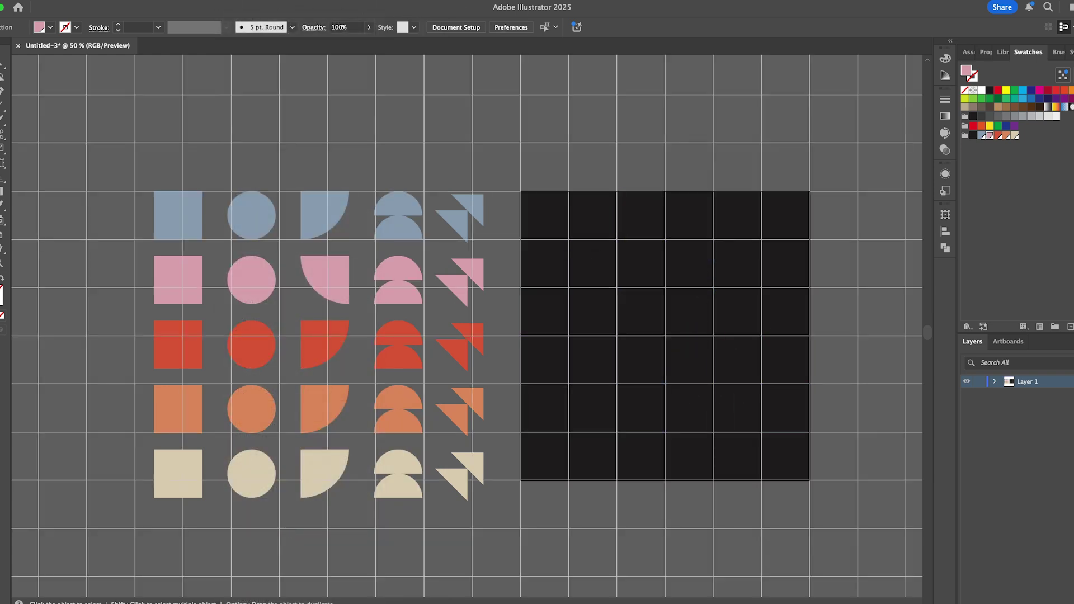
click(235, 0)
click(283, 542)
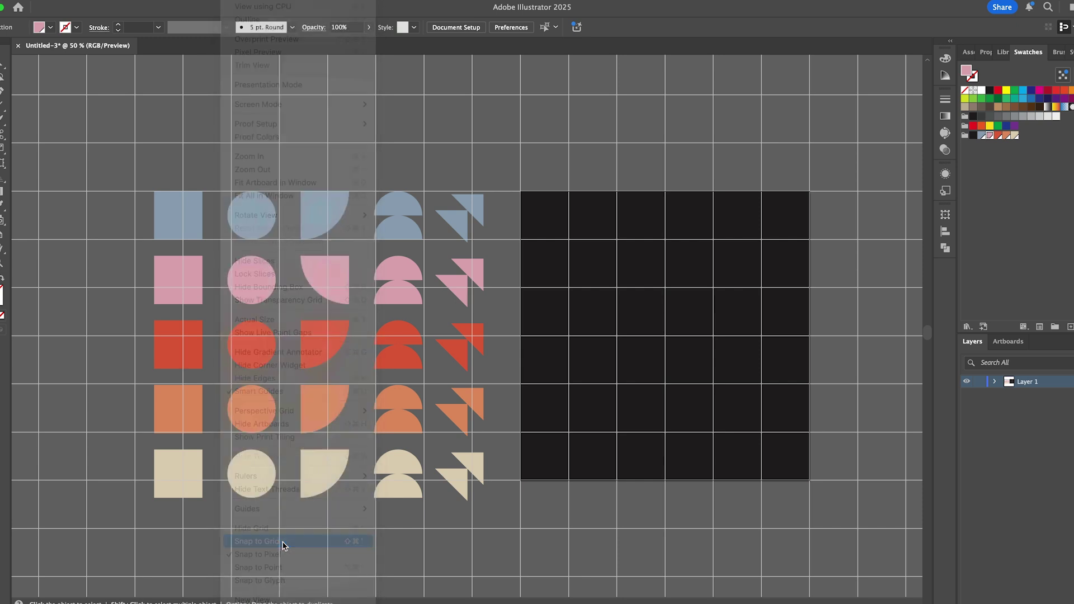
Step: Move the blue-gray triangle pair so that it snaps to a grid cell at X -3 in, Y 1 in
click(457, 223)
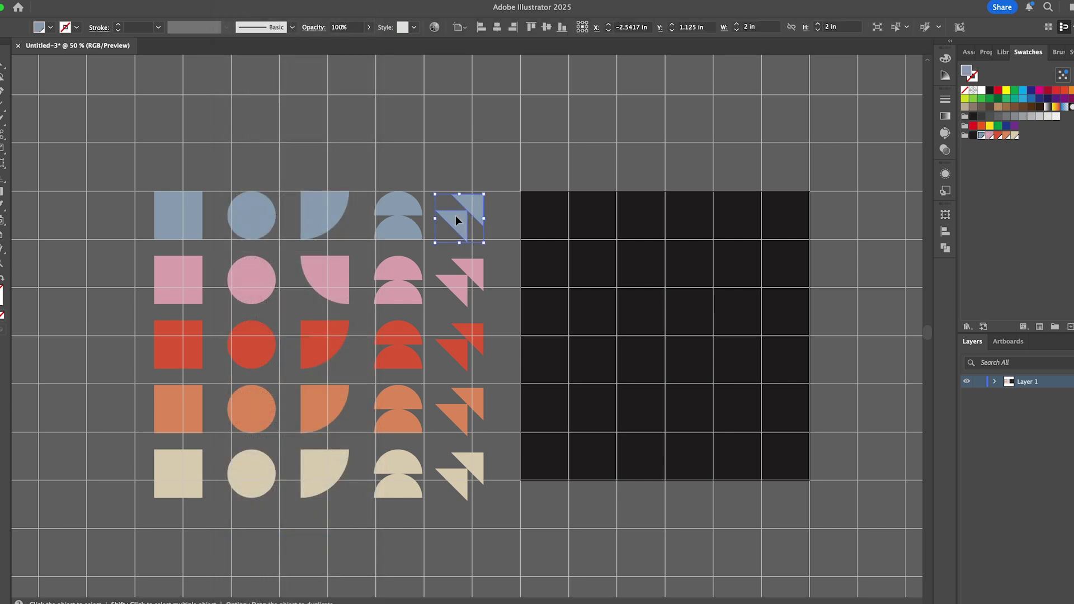
drag(455, 219, 473, 234)
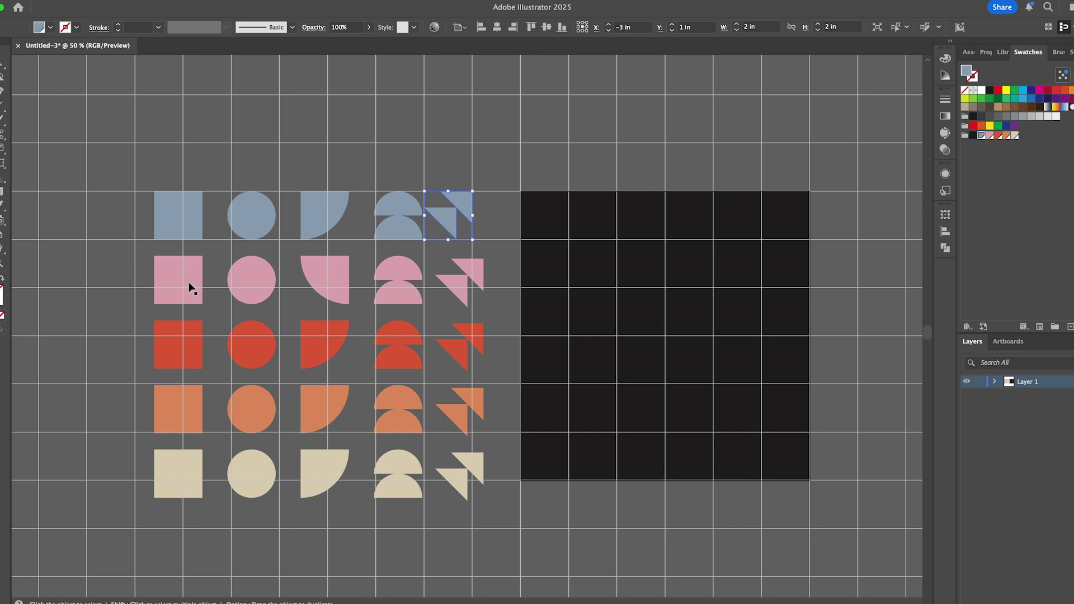
Step: Place the pink triangles, red half circles and red square down column one in rows two to four, and the orange circle in row four, column two
click(476, 271)
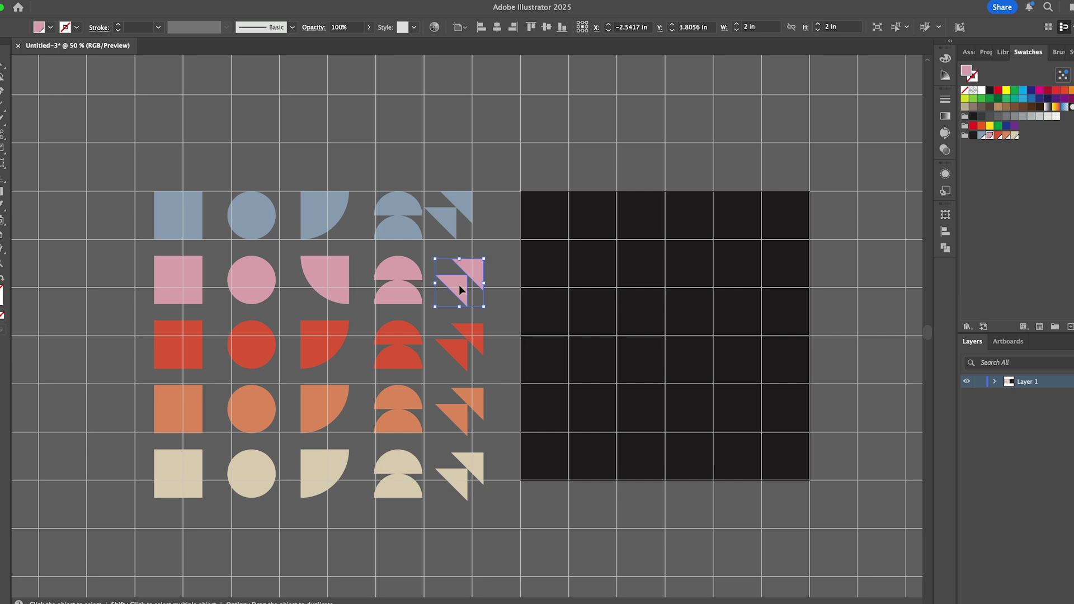
scroll(459, 284, down, 1)
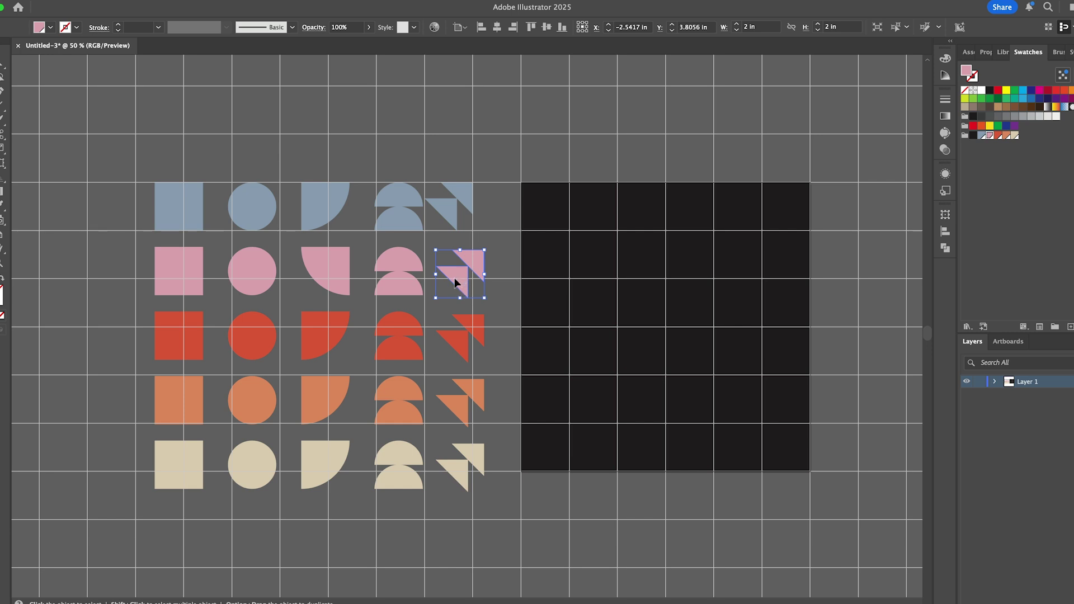
drag(456, 277, 543, 257)
drag(399, 327, 545, 294)
drag(187, 336, 550, 342)
drag(254, 402, 604, 351)
Step: Place the orange half circles, turned 90 degrees clockwise, and the cream triangles in row one, columns one and two, and cream half circles in row three, column three
drag(398, 404, 513, 240)
drag(460, 468, 594, 207)
drag(392, 480, 635, 319)
Step: Place the cream circle over the red square, the pink circle in row two, column two, and the red quarter circle, turned 90 degrees clockwise, beside it
drag(248, 473, 570, 374)
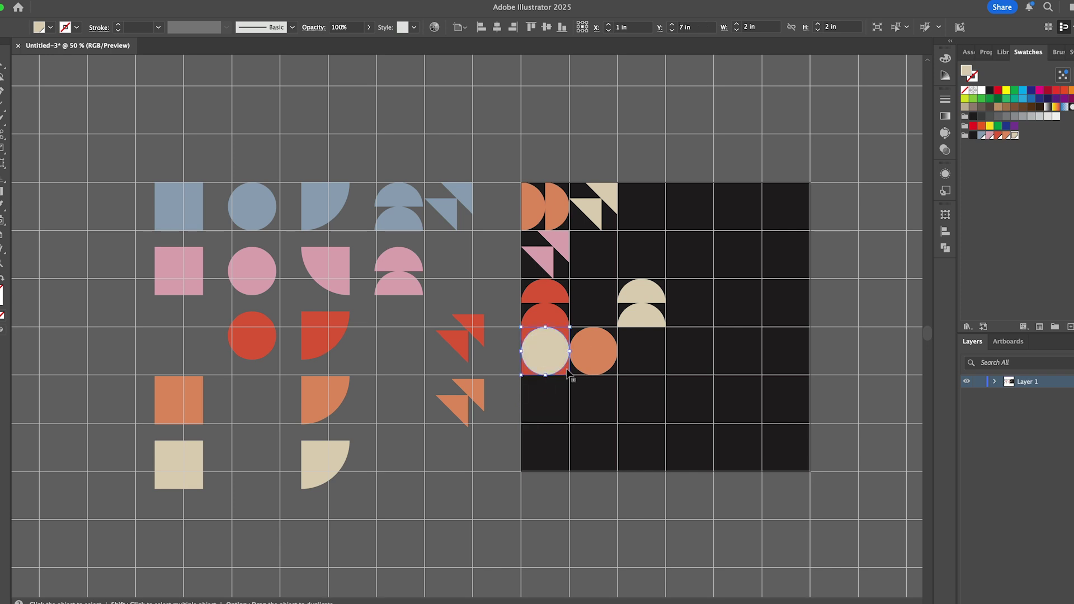
drag(253, 275, 595, 258)
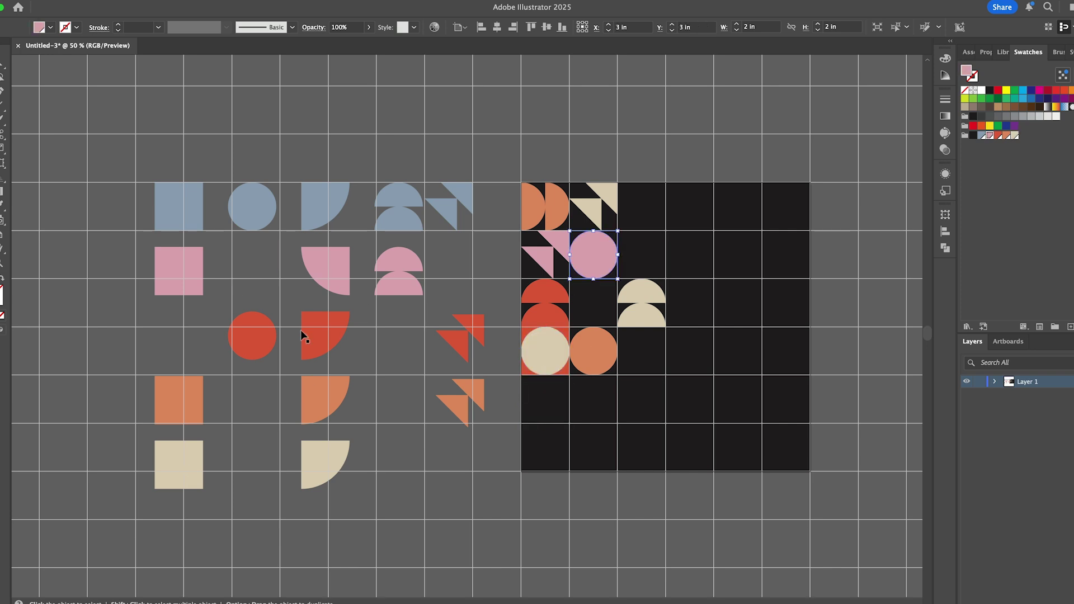
drag(319, 335, 681, 280)
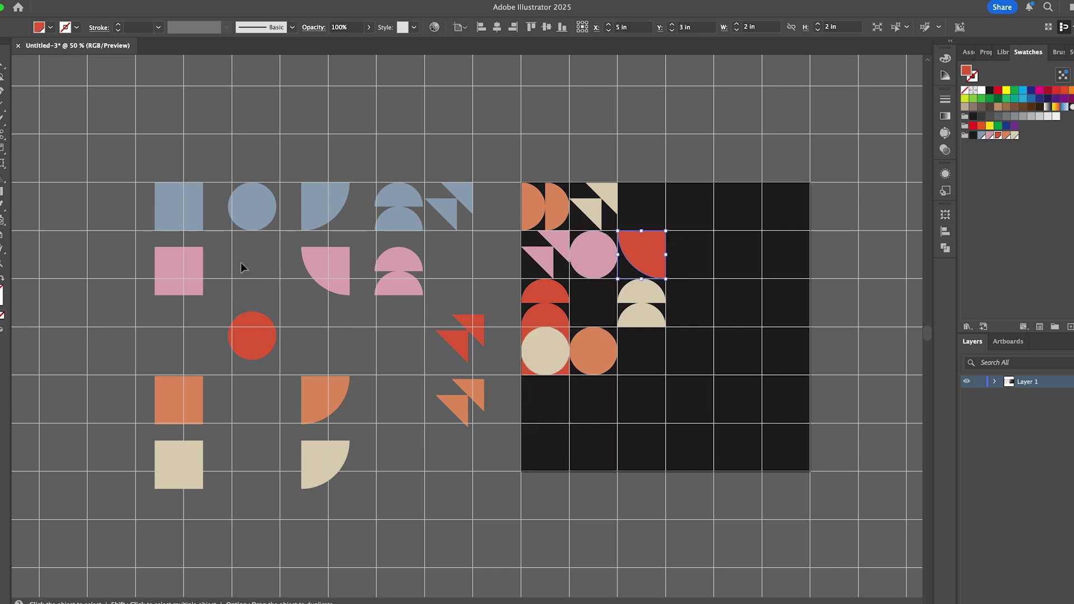
right_click(568, 378)
key(Escape)
drag(534, 345, 643, 207)
key(super+z)
Step: Move the cream circle aside, duplicate the red square into row one, column three, and return the circle onto the original square
drag(544, 363, 496, 364)
right_click(541, 364)
click(522, 338)
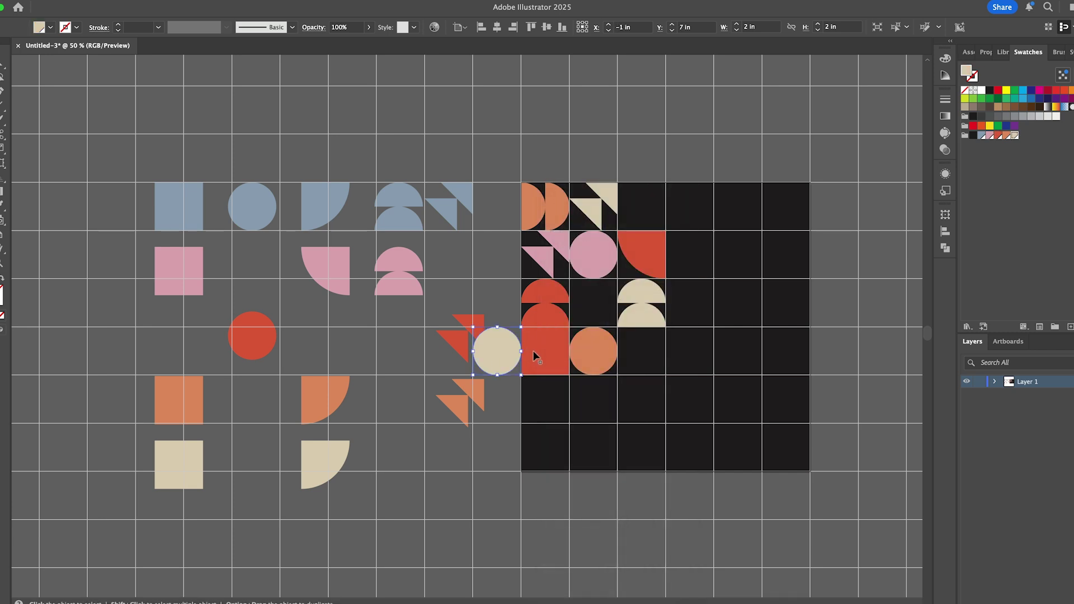
click(542, 354)
drag(614, 229, 640, 220)
drag(497, 351, 545, 399)
drag(549, 354, 547, 353)
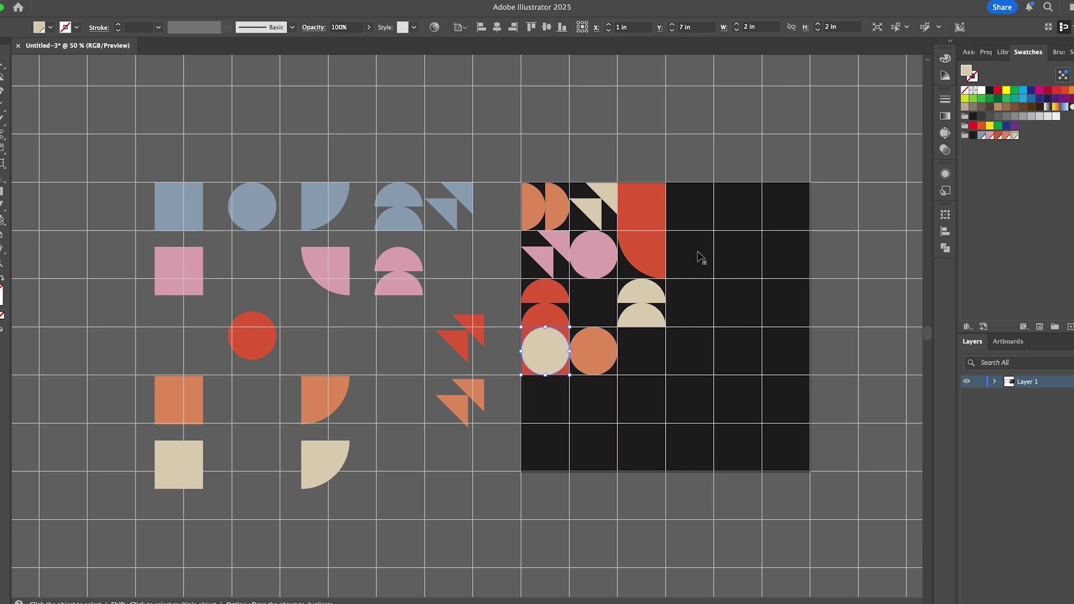
Step: Place the orange quarter circle in row two, column four, and the cream quarter circle, rotated 180 degrees, in the cell above it
drag(322, 409, 685, 263)
drag(330, 447, 665, 234)
click(689, 143)
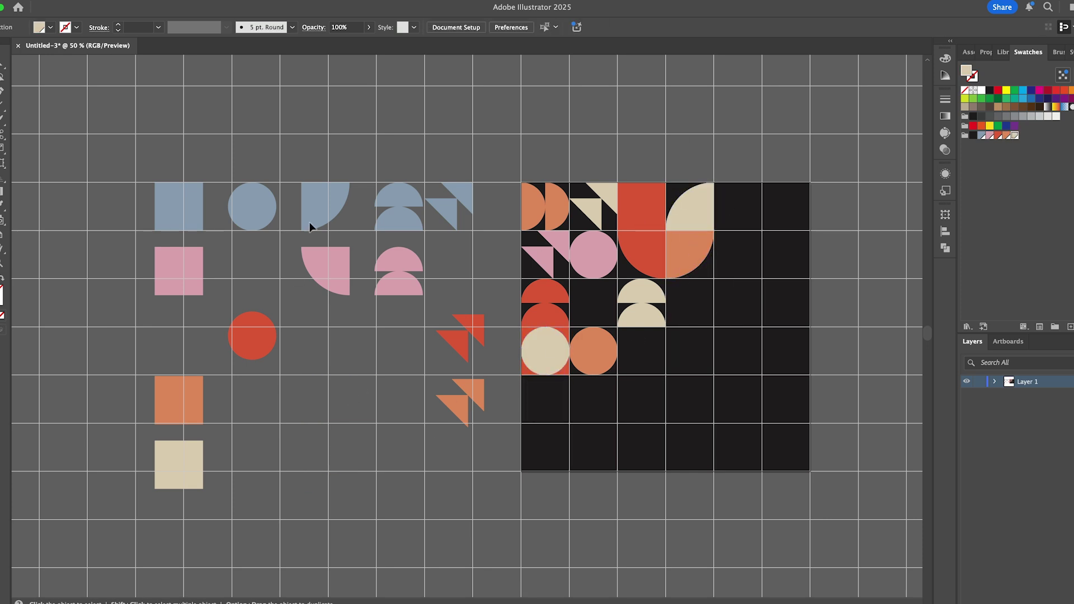
drag(259, 216, 602, 315)
key(super+z)
key(super+z)
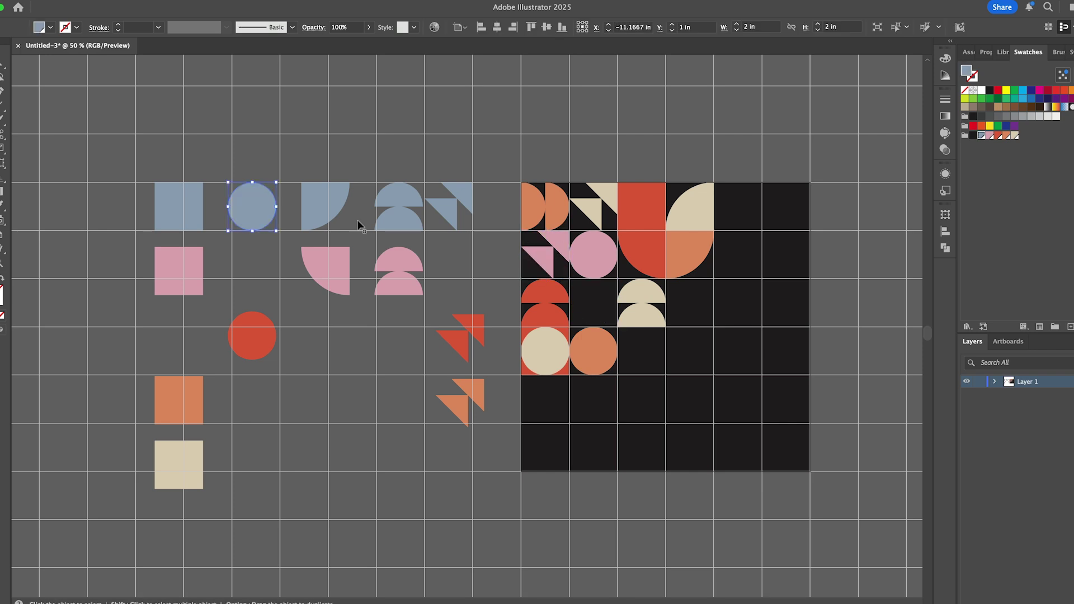
Step: Place the blue-gray circle in row three, column two, and the pink square in row four, column three of the artboard grid
drag(255, 215, 305, 307)
drag(132, 144, 496, 499)
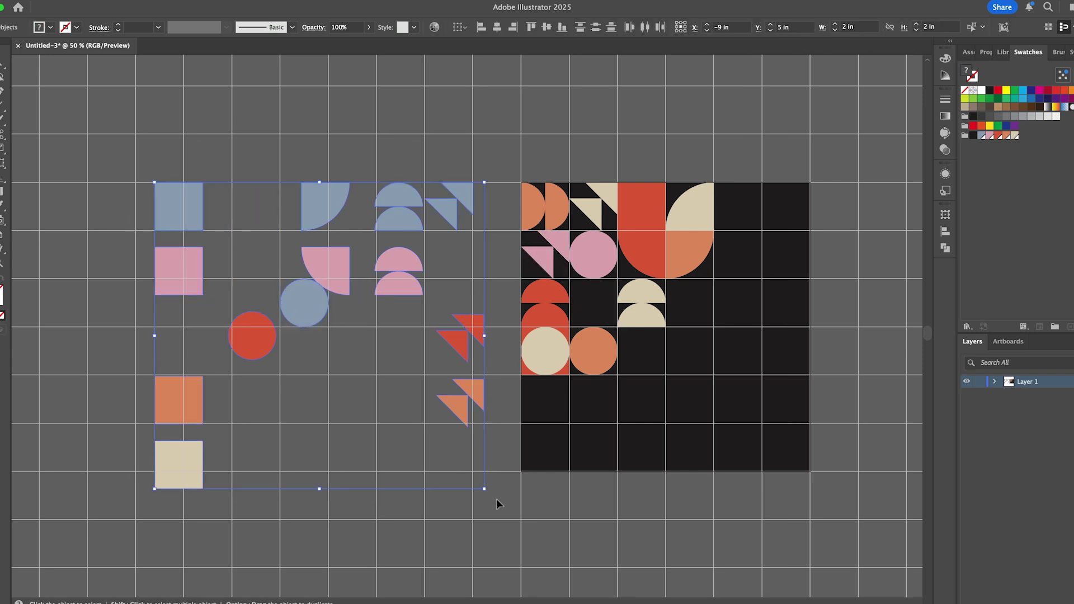
click(357, 392)
drag(305, 302, 593, 302)
drag(175, 282, 638, 359)
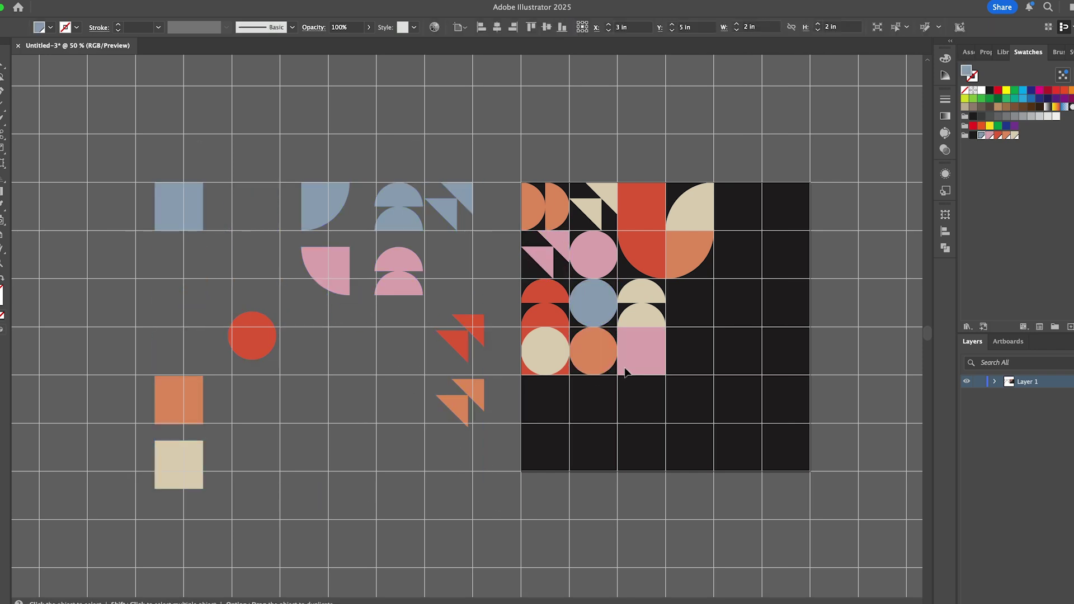
Step: Place the blue-gray square in row five, column two, the blue-gray half circles in row four, column four, and the pink quarter circle below the pink square
drag(180, 216, 594, 411)
drag(419, 228, 710, 373)
drag(340, 293, 643, 408)
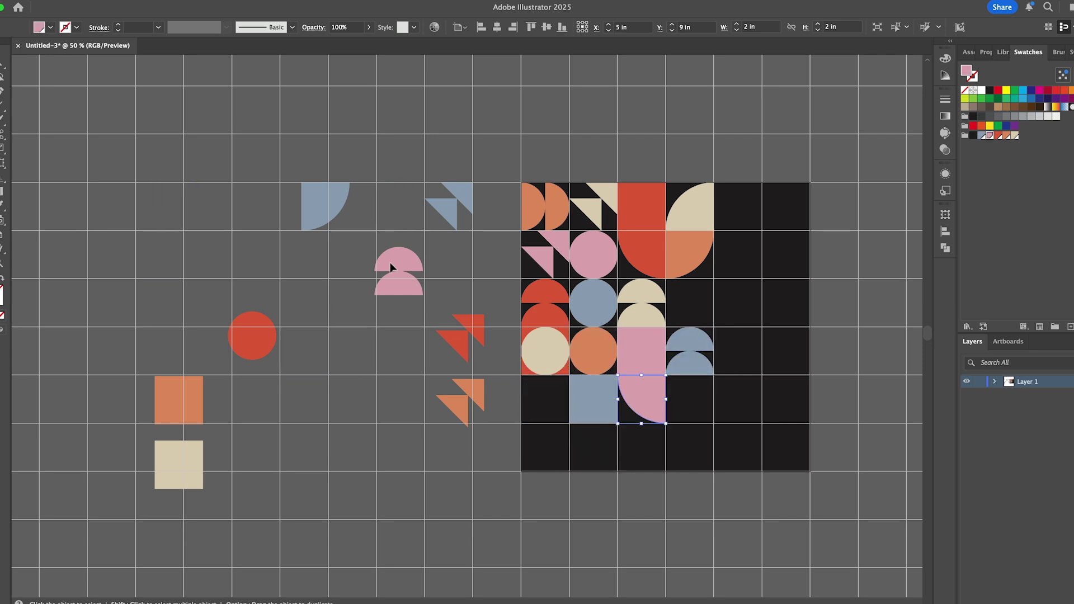
Step: Place the pink half circles in row one, column five, and below them the blue-gray triangle pair reduced to one triangle that fills its cell
drag(387, 272, 728, 208)
drag(451, 218, 715, 278)
double_click(739, 266)
click(738, 266)
key(Delete)
click(753, 245)
double_click(444, 259)
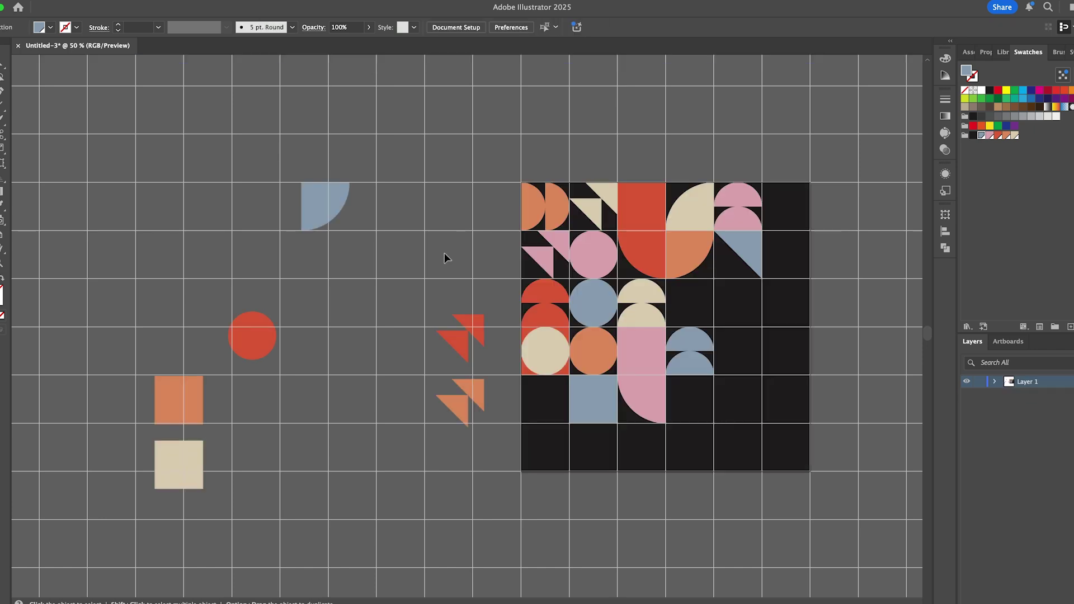
Step: Place the blue-gray quarter circle in row two, column six, and the orange square in the cell above it
drag(321, 211, 783, 258)
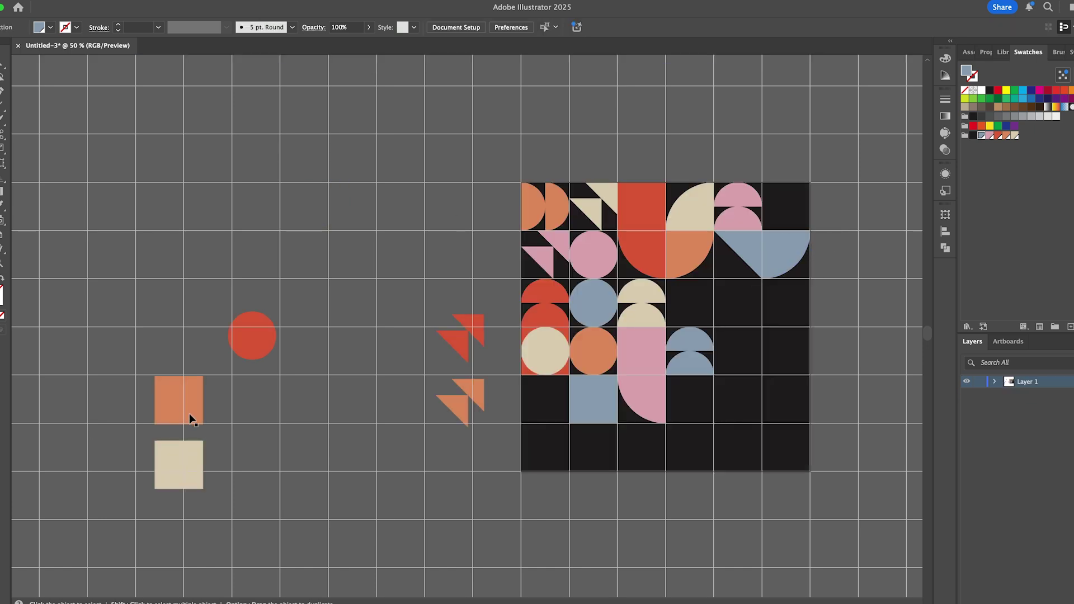
drag(193, 409, 811, 220)
Step: Place the cream square in row three, column five, and stack the red triangle pair on it, rotated a quarter turn clockwise
drag(156, 491, 746, 314)
drag(460, 338, 739, 303)
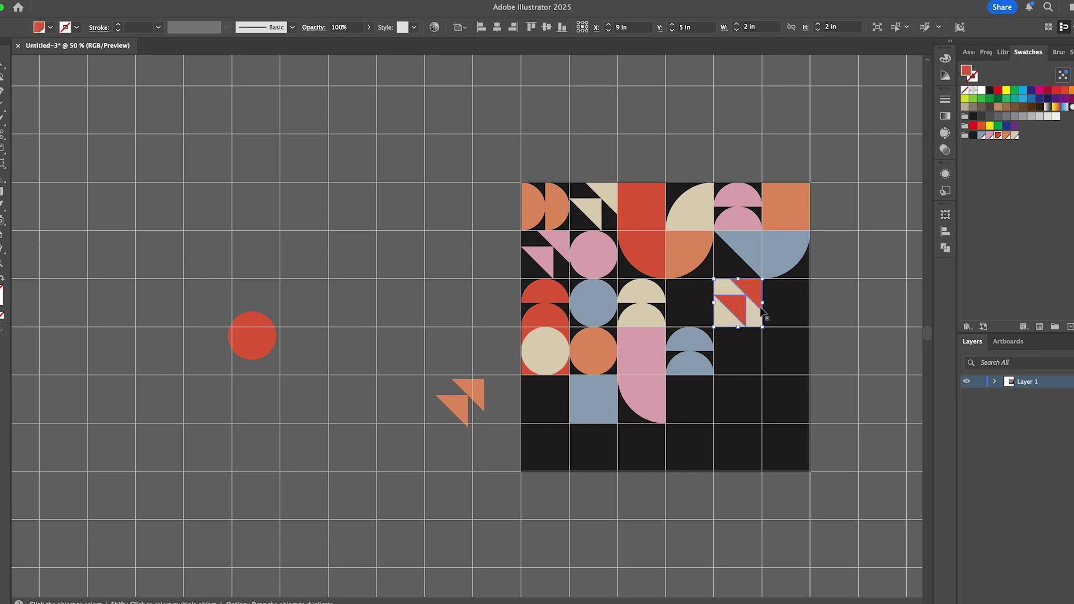
click(854, 338)
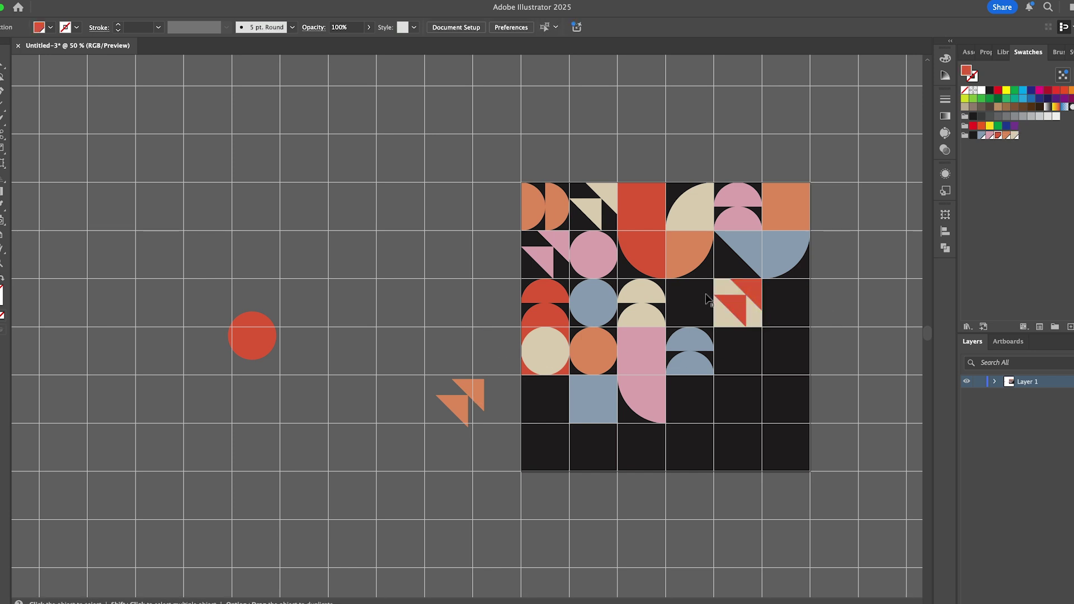
drag(709, 299, 777, 326)
Step: Place the orange triangle pair in row four, column six, rotated a quarter turn counterclockwise, with the red circle behind it
drag(478, 397, 803, 346)
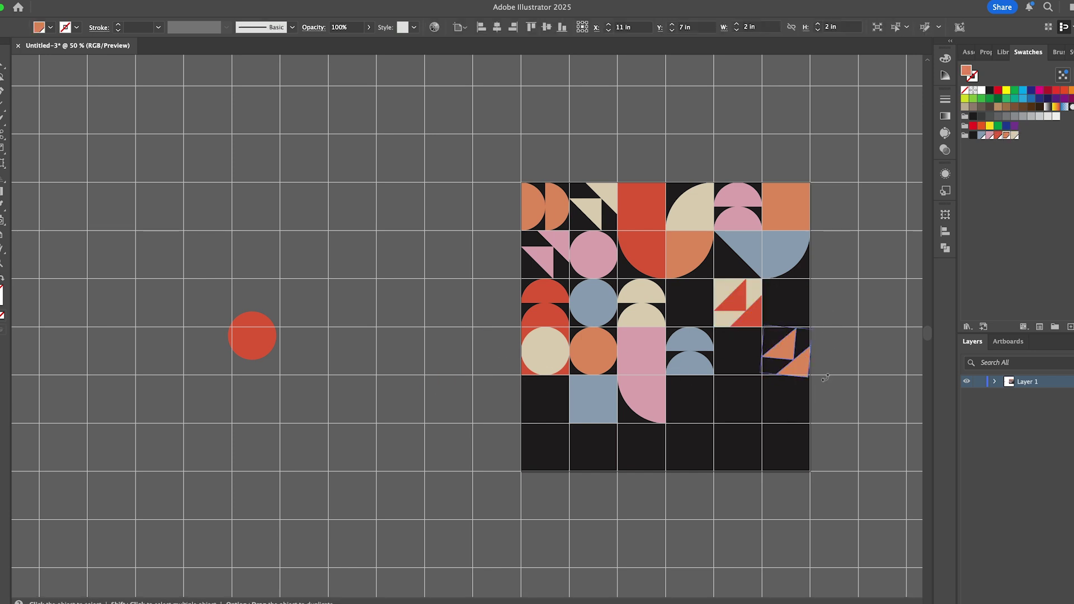
click(835, 354)
click(774, 348)
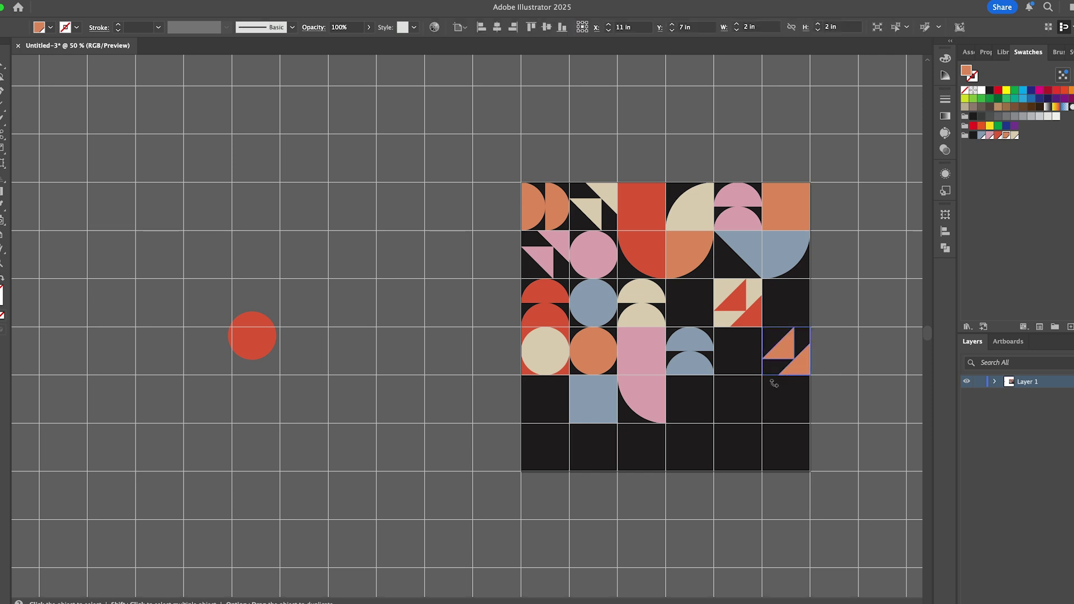
drag(774, 383, 735, 268)
click(315, 375)
drag(251, 336, 786, 351)
click(835, 318)
Step: Copy the pink circle to row four, column five, and cover half of it with a single half circle recolored red
alt+drag(591, 256, 736, 367)
double_click(739, 343)
key(Delete)
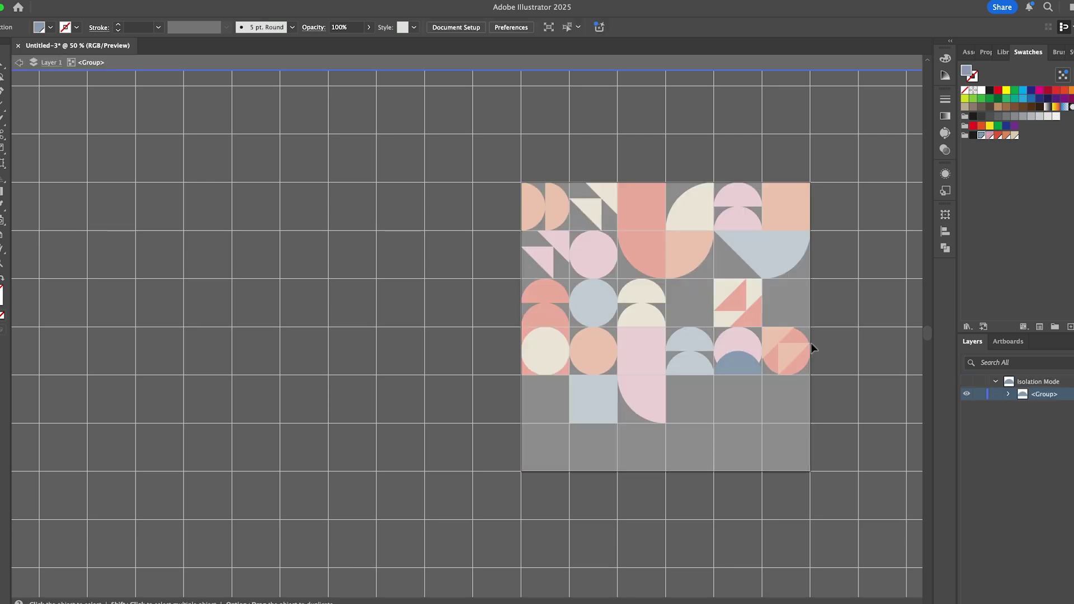
double_click(812, 344)
click(752, 363)
click(998, 136)
click(834, 277)
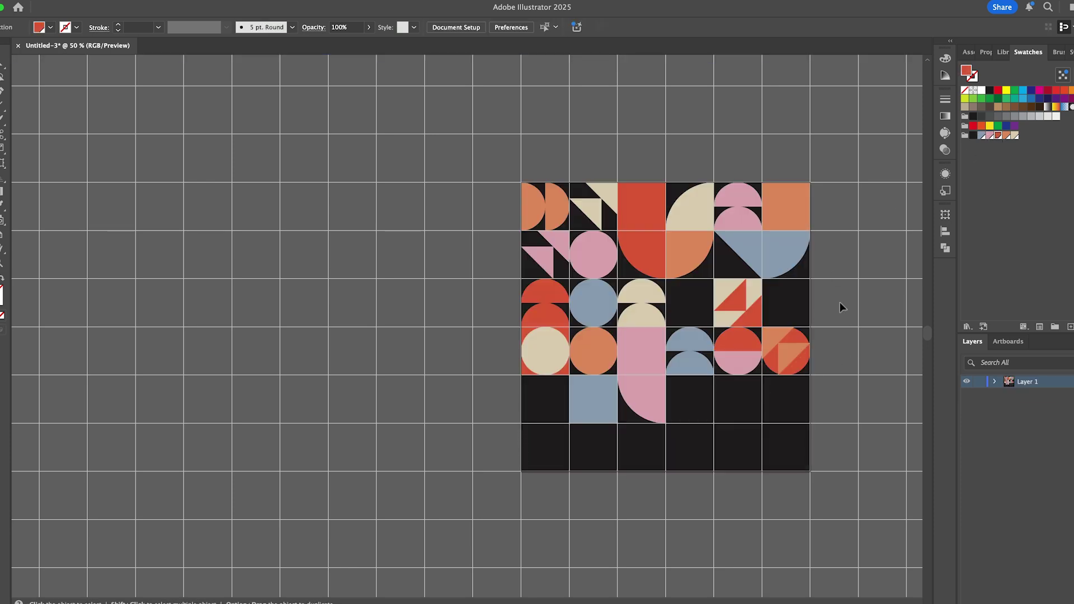
Step: Rotate the red half circle a quarter turn so it covers the right half of the pink circle
click(750, 386)
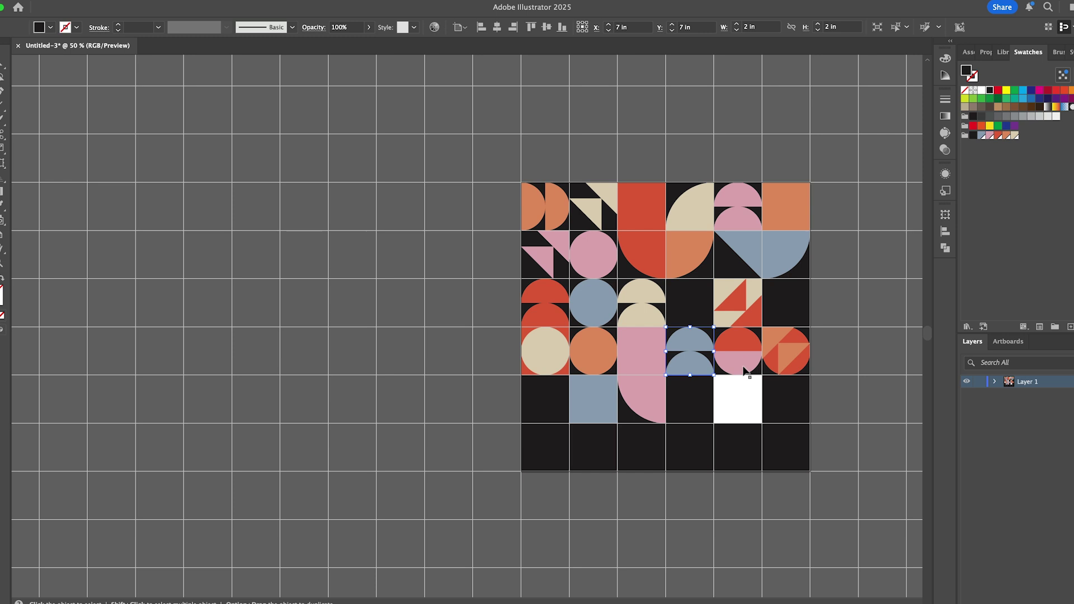
click(746, 365)
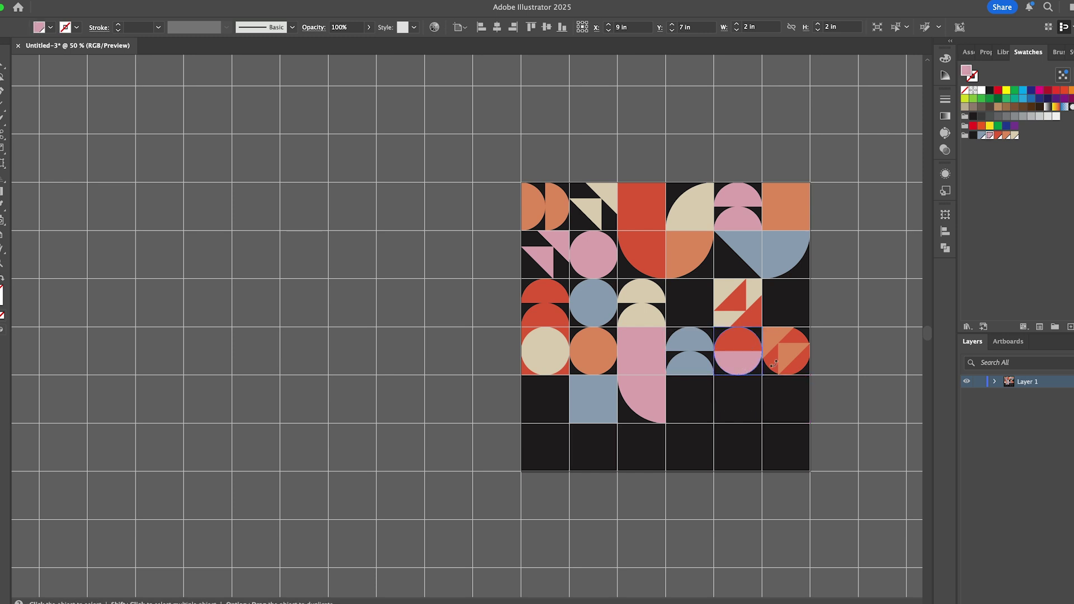
click(755, 347)
drag(766, 325, 746, 372)
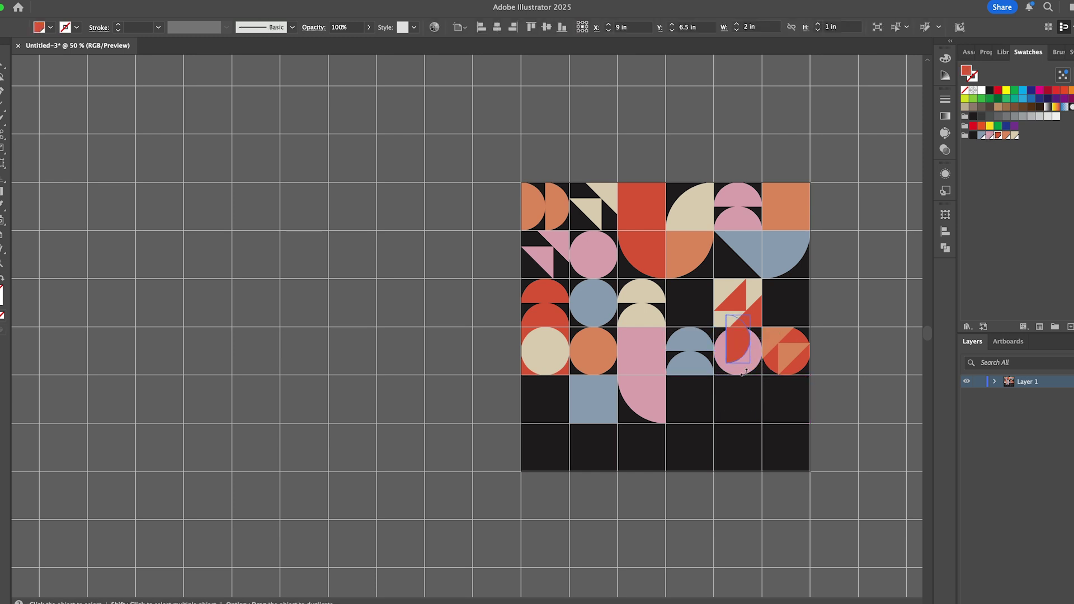
click(827, 308)
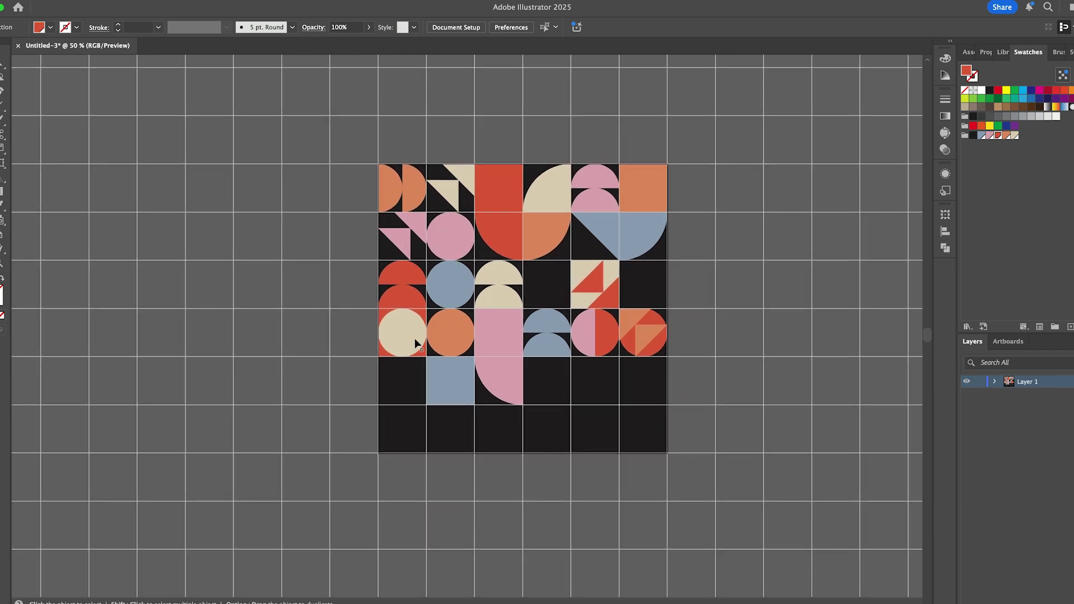
Step: Copy the blue-gray square to row five, column five, and the cream triangle pair to row five, column four, and row six, column three
right_click(458, 385)
click(447, 378)
drag(447, 378, 563, 371)
drag(457, 190, 556, 373)
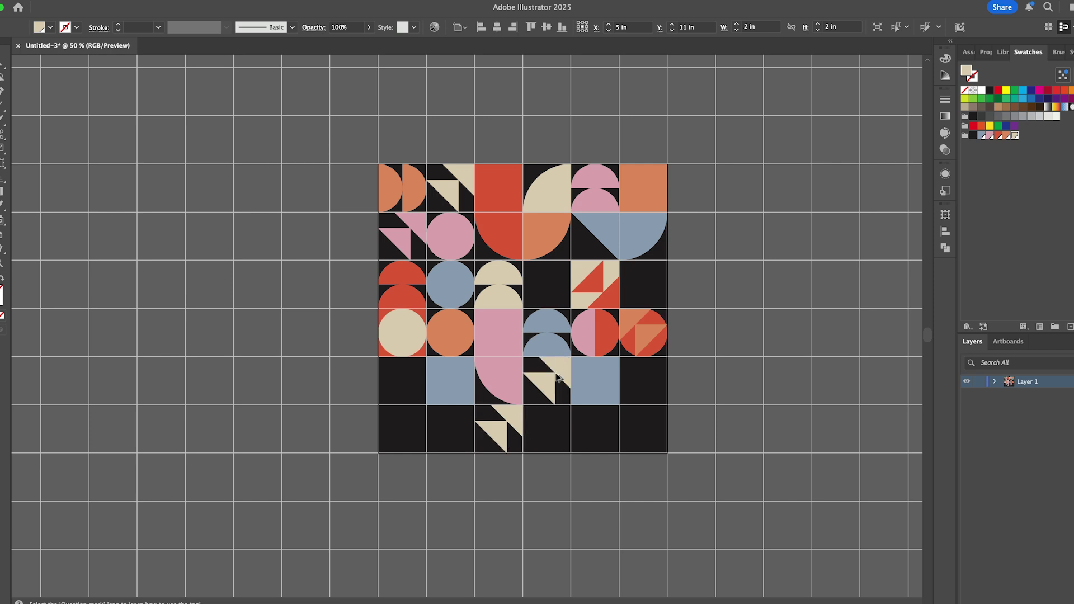
Step: Place copies of the red half circles in row six, columns one and two, rotated in opposite directions so they form a full circle between them
drag(416, 302, 486, 391)
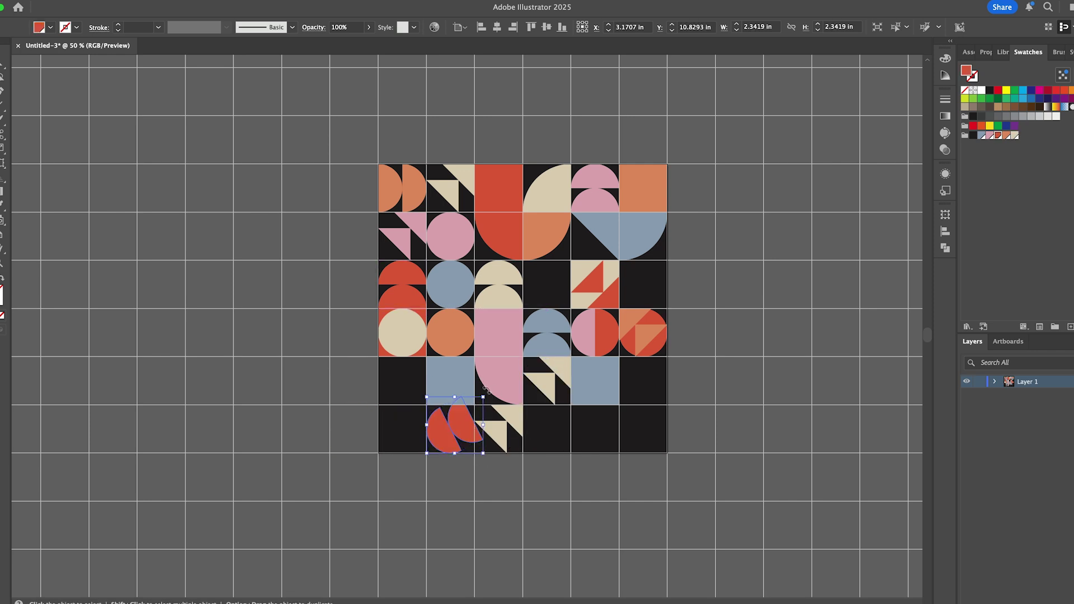
drag(488, 458, 435, 396)
key(super+z)
key(super+z)
click(519, 480)
click(535, 475)
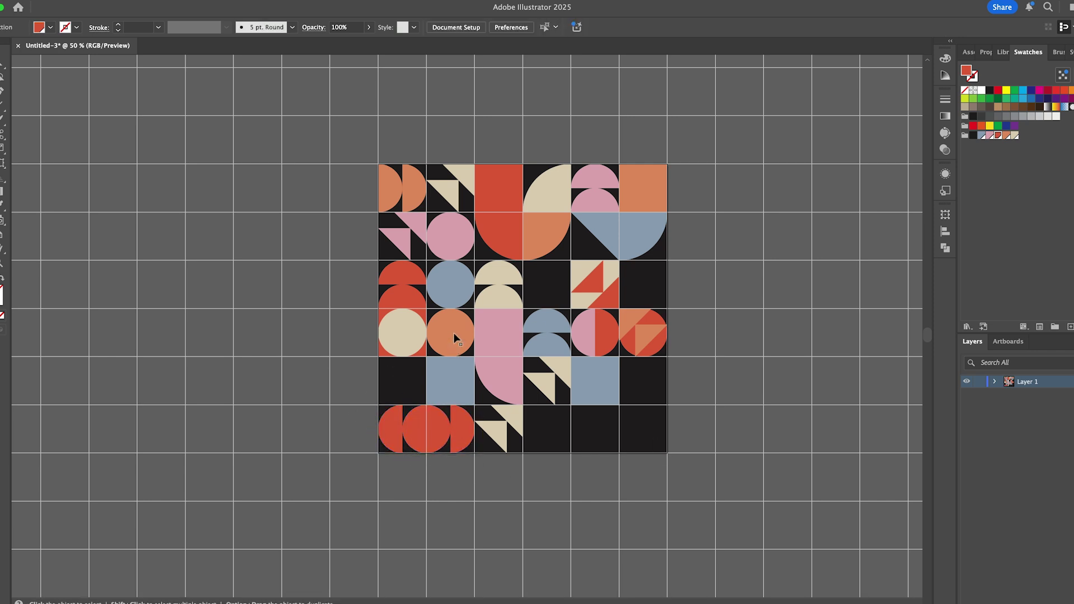
Step: Copy the orange circle, resize it to 1 in, and center it in the red circle of row six with Snap to Grid turned off
alt+drag(454, 338, 454, 433)
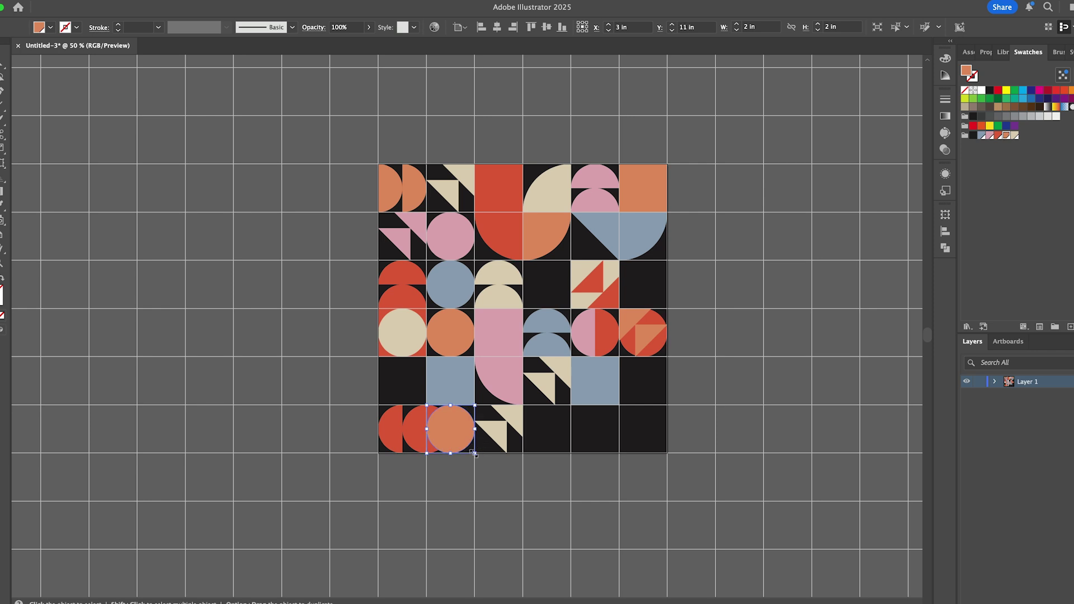
click(986, 52)
drag(1061, 105, 1032, 105)
text(1)
key(Tab)
text(1)
click(815, 211)
mouse_move(446, 428)
mouse_down()
mouse_move(413, 418)
mouse_move(426, 436)
mouse_up()
click(231, 5)
click(278, 544)
click(494, 473)
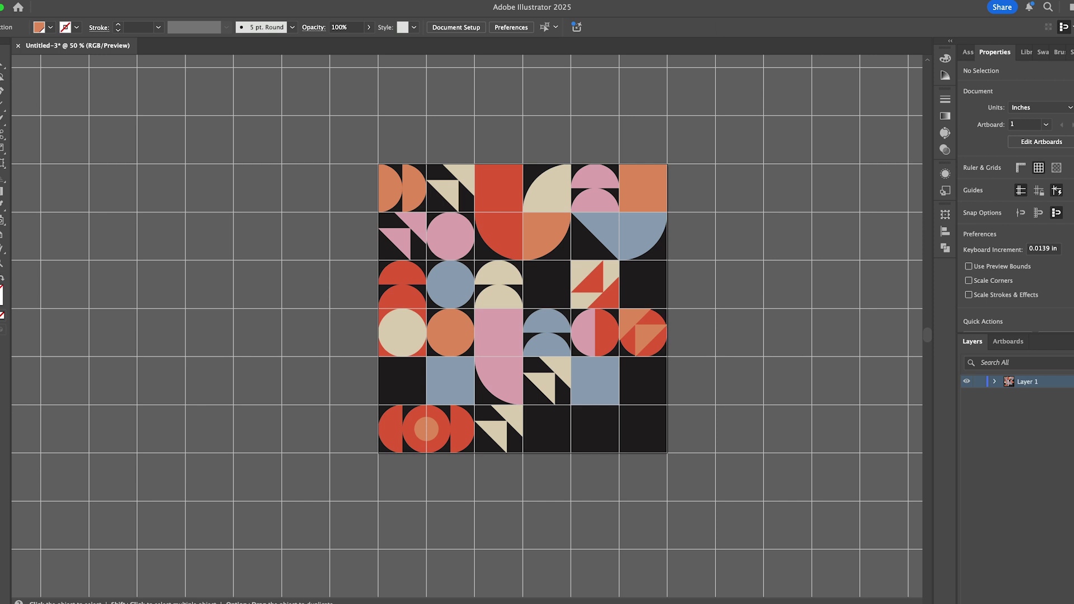
Step: Turn Snap to Grid back on and copy the pink half circles from row one to row three, column four
click(231, 5)
click(283, 542)
drag(592, 205, 540, 291)
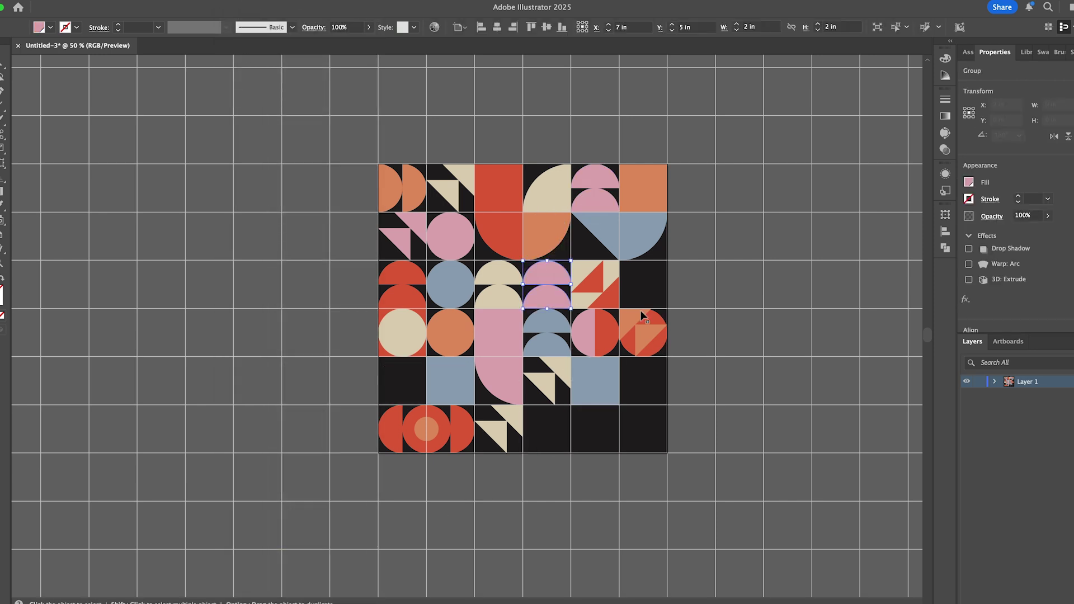
click(693, 311)
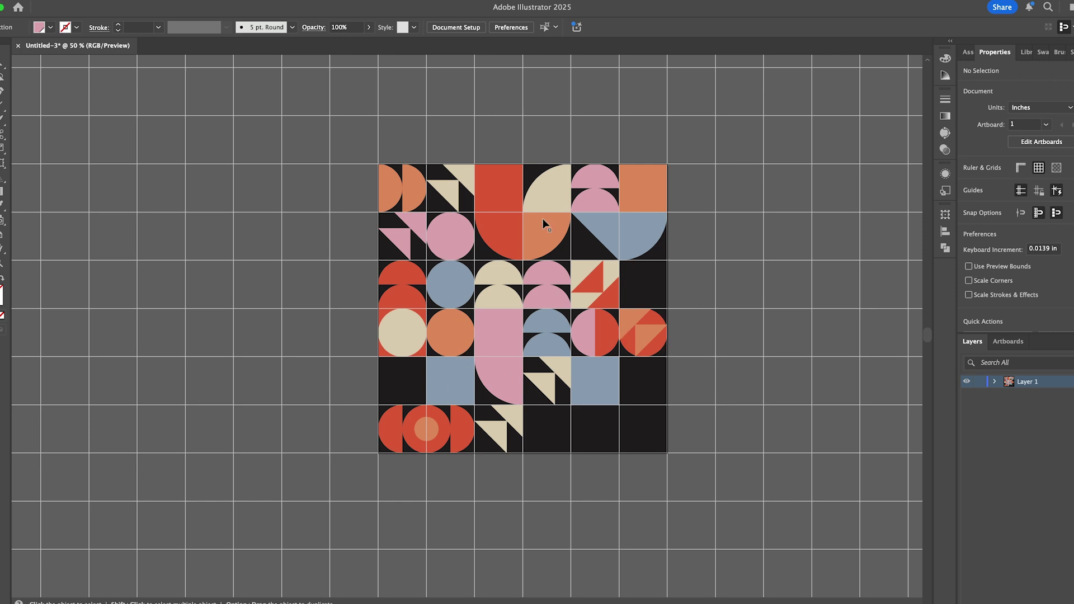
Step: Copy the blue-gray triangle to row five, column one, and to row six, column four, rotating the second copy a quarter turn counterclockwise
drag(596, 224, 415, 374)
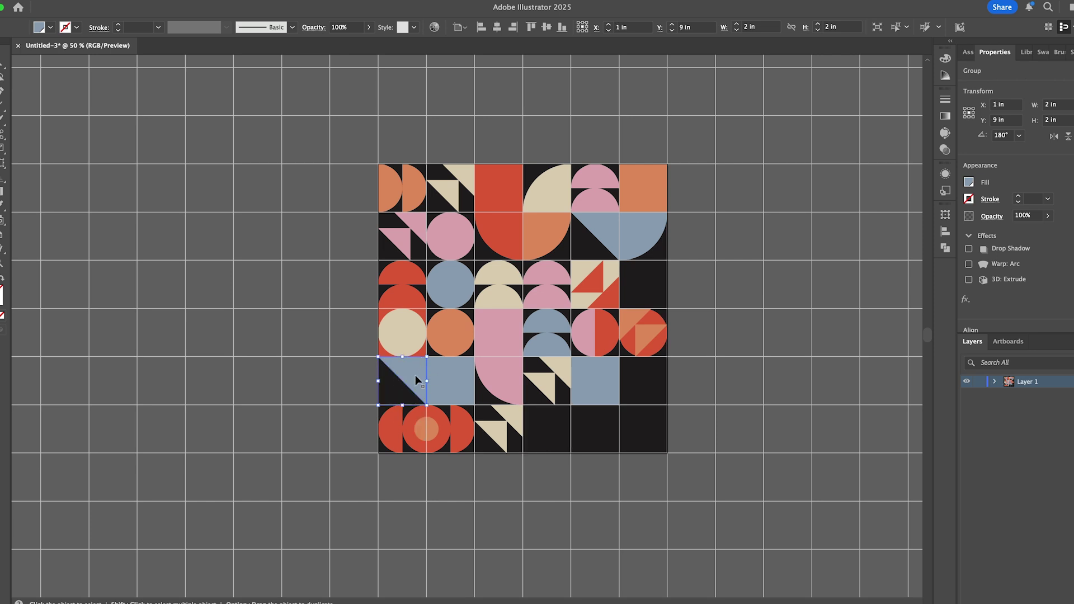
click(722, 377)
click(556, 428)
drag(578, 455, 581, 386)
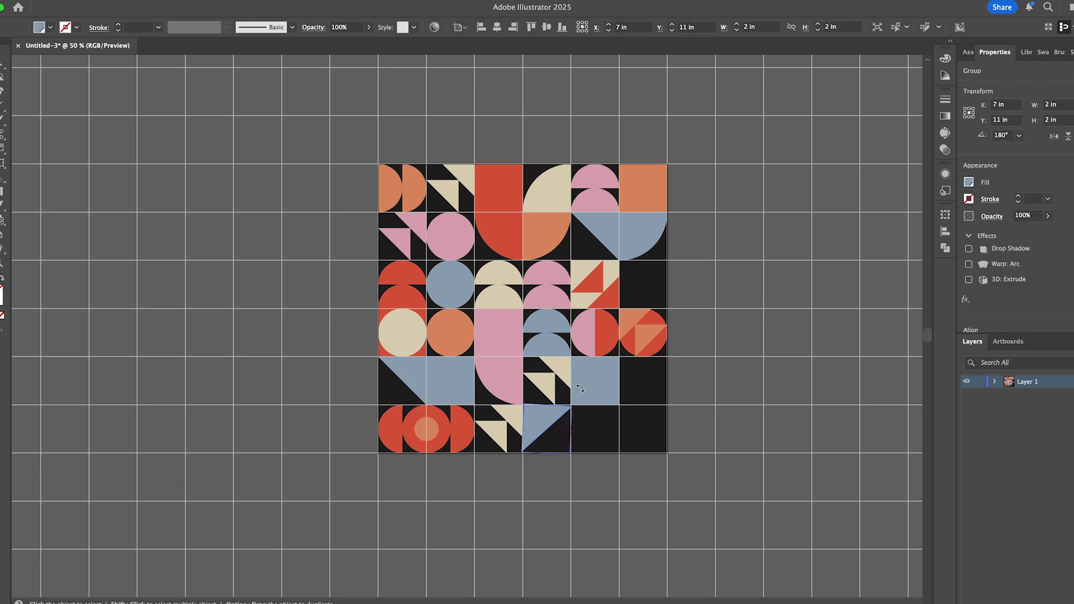
click(706, 419)
Step: Recolor the triangle in row six, column four orange
click(1042, 52)
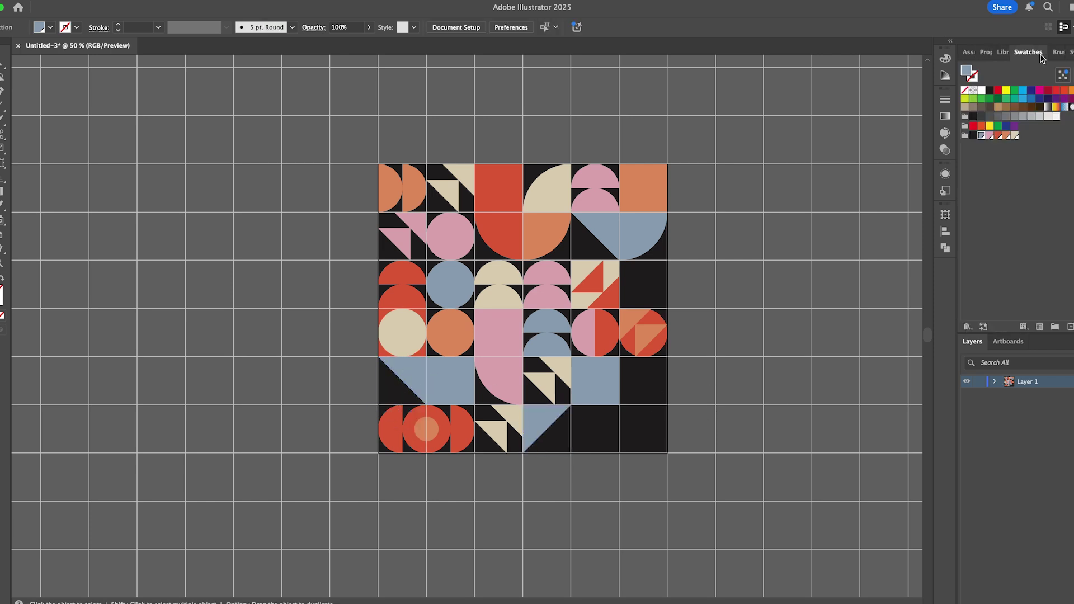
click(1006, 136)
mouse_move(526, 408)
mouse_down()
mouse_move(586, 451)
mouse_move(525, 407)
mouse_up()
click(1007, 136)
click(737, 351)
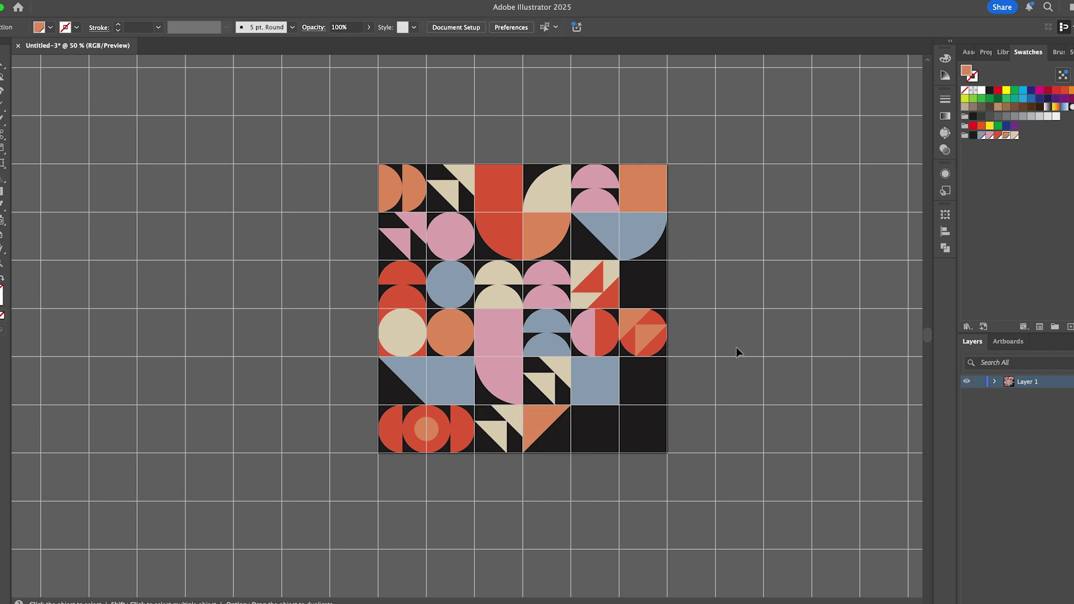
Step: Copy the pink circle to row six, column five, and the red half circles to row five, column six, rotated a quarter turn and recolored pink
drag(583, 351, 592, 436)
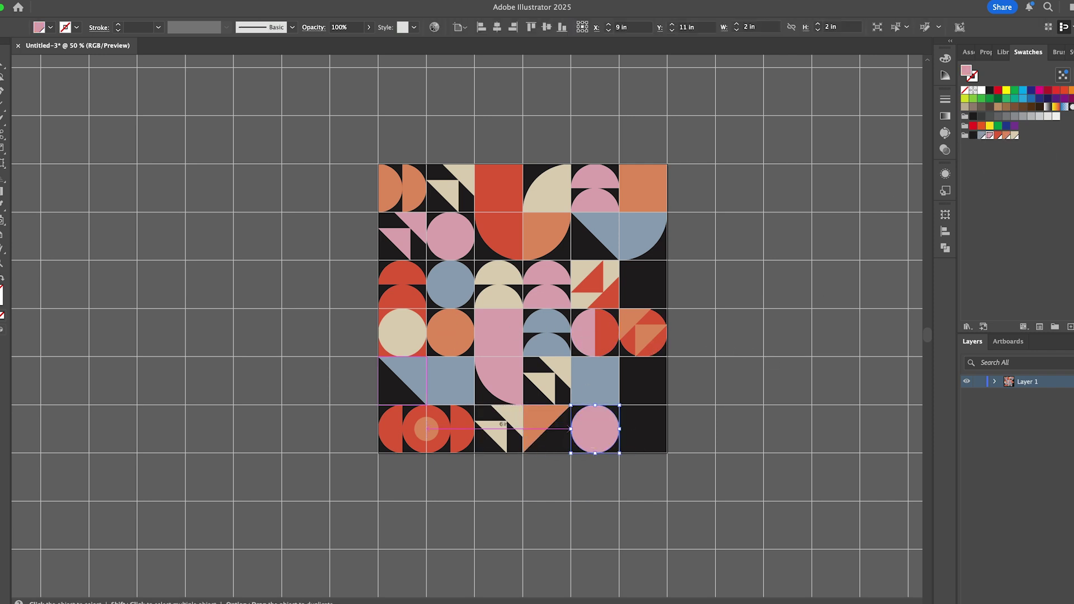
drag(415, 280, 670, 372)
drag(671, 410, 613, 408)
click(990, 135)
click(707, 367)
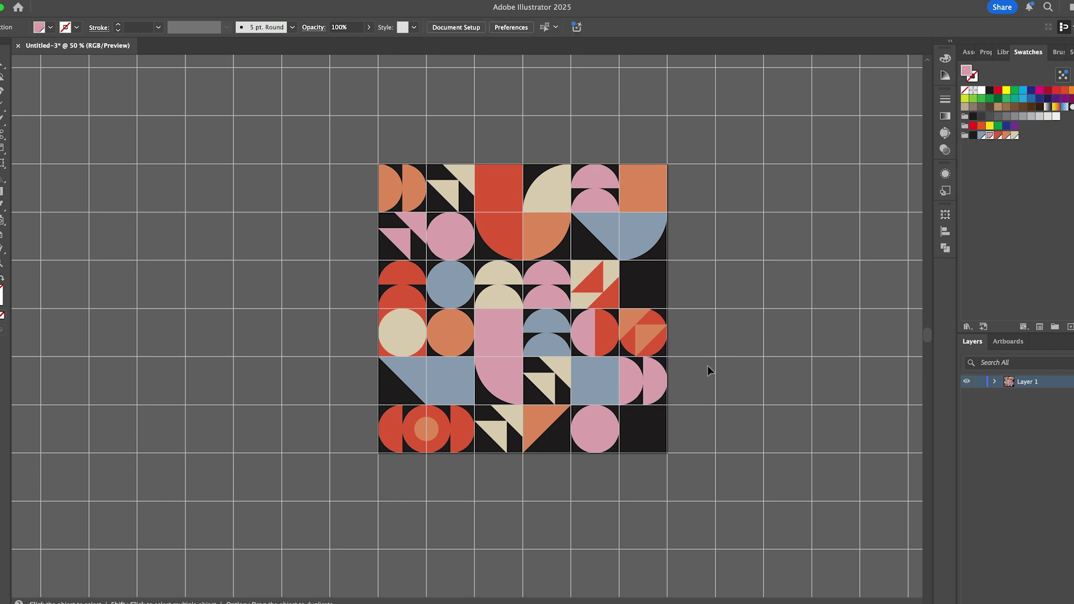
Step: Copy the red quarter circle to row six, column six, and rotate it a quarter turn clockwise
alt+drag(497, 230, 636, 414)
drag(672, 458, 627, 465)
click(723, 410)
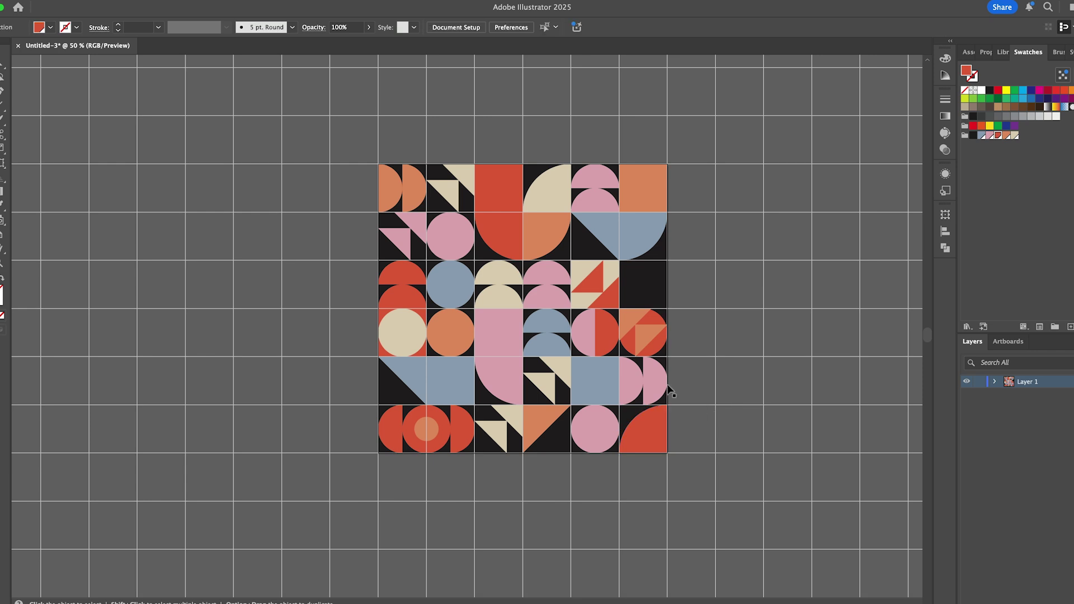
Step: Turn off Snap to Grid and center cream copies of the small orange circle in row four, column three, and row three, column six
alt+drag(430, 429, 511, 321)
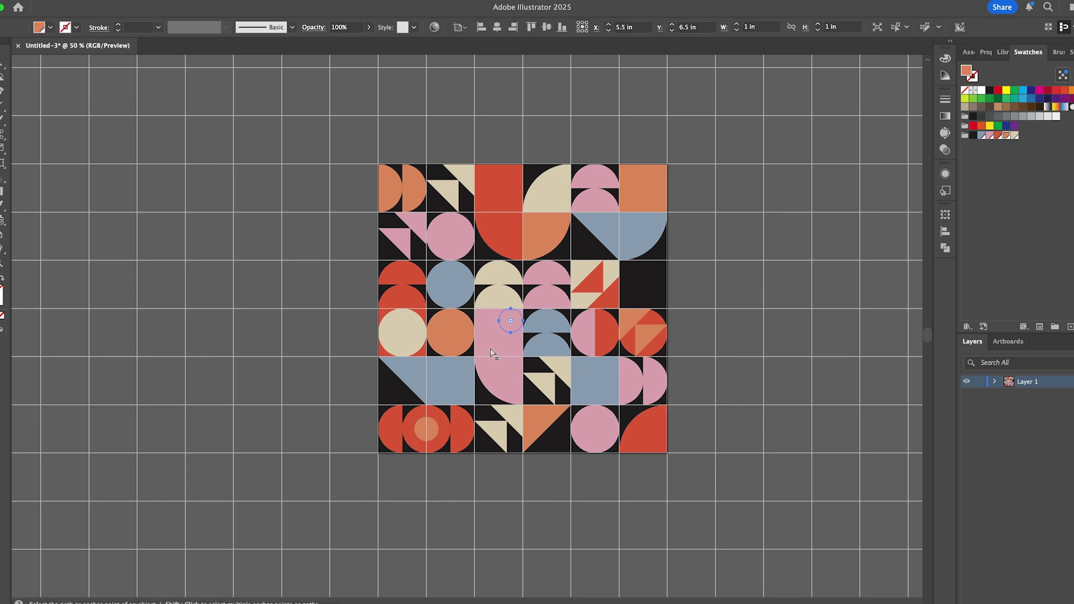
click(709, 332)
click(226, 1)
click(292, 542)
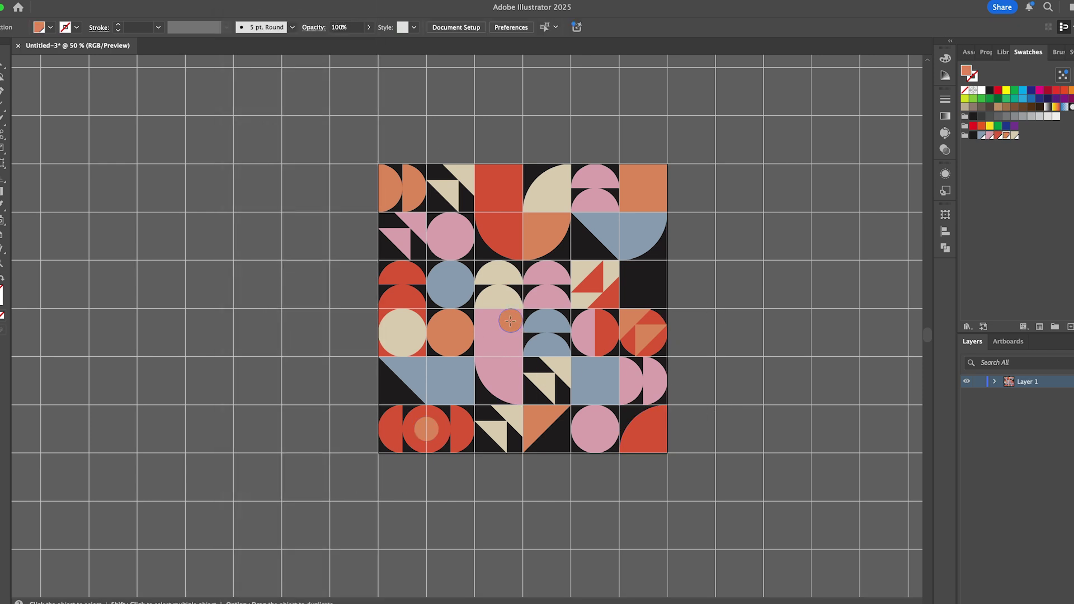
drag(511, 321, 499, 332)
click(1014, 135)
click(772, 263)
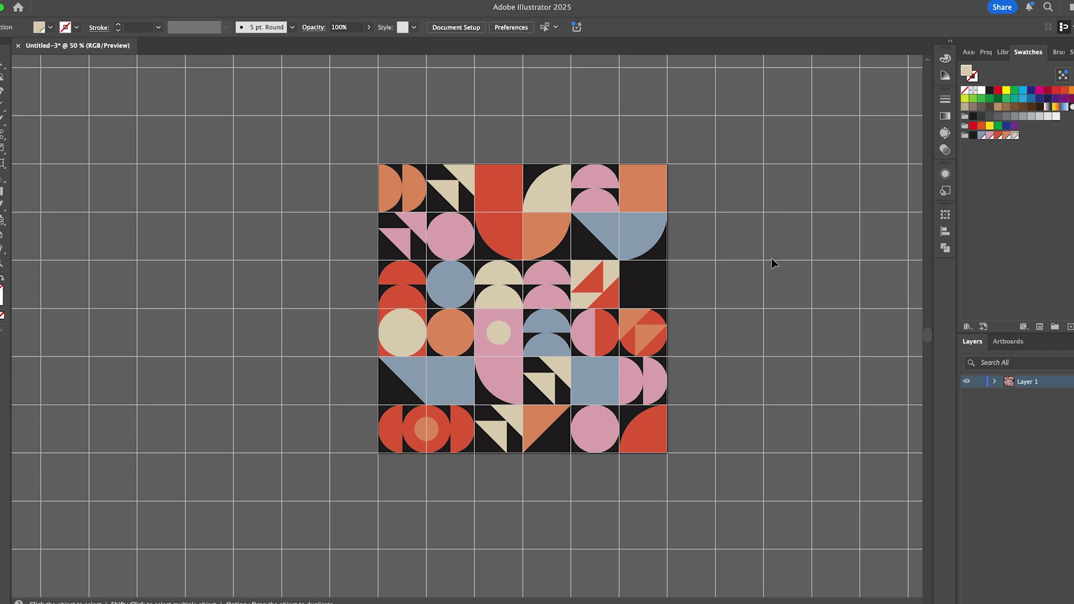
alt+drag(499, 334, 644, 288)
click(727, 286)
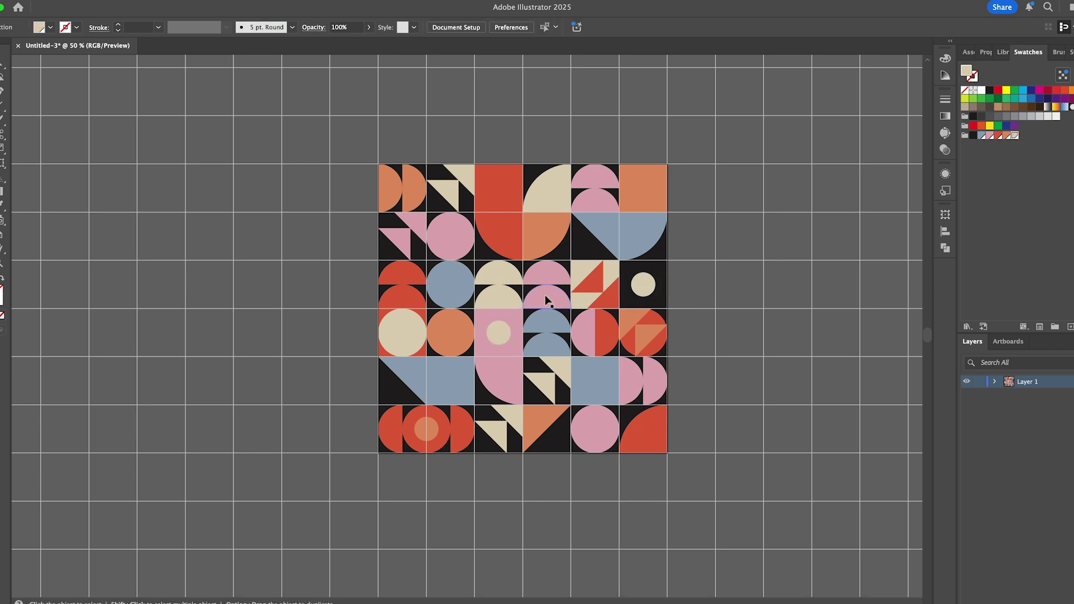
Step: Copy the pink half circles onto the blue-gray square in row five, column two, delete the upper one and recolor the lower one cream
alt+drag(547, 300, 459, 390)
double_click(459, 389)
click(459, 371)
key(Delete)
double_click(545, 420)
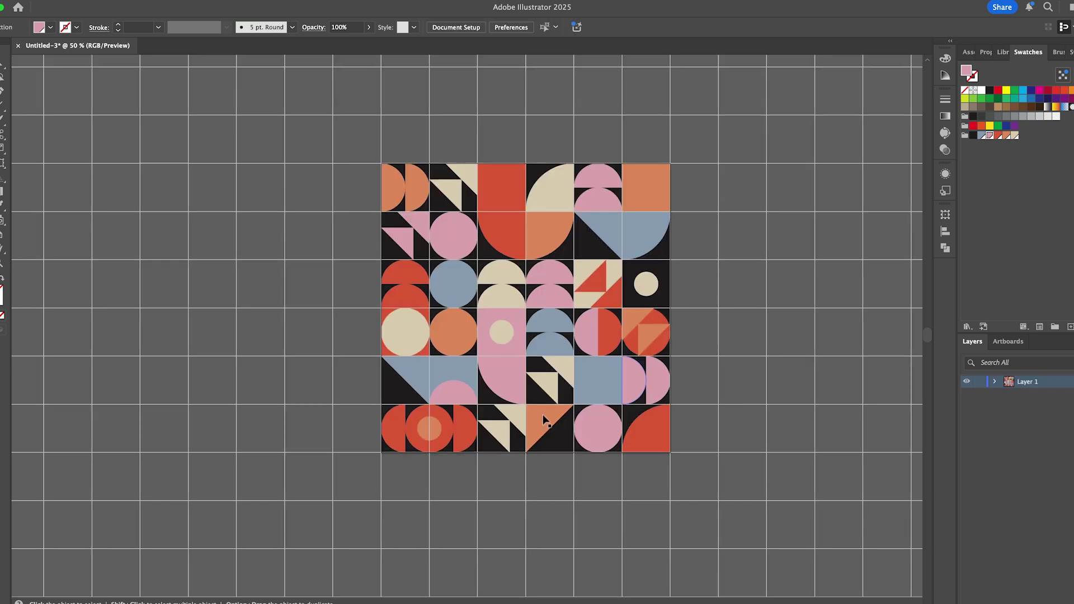
click(470, 393)
click(1015, 135)
click(761, 280)
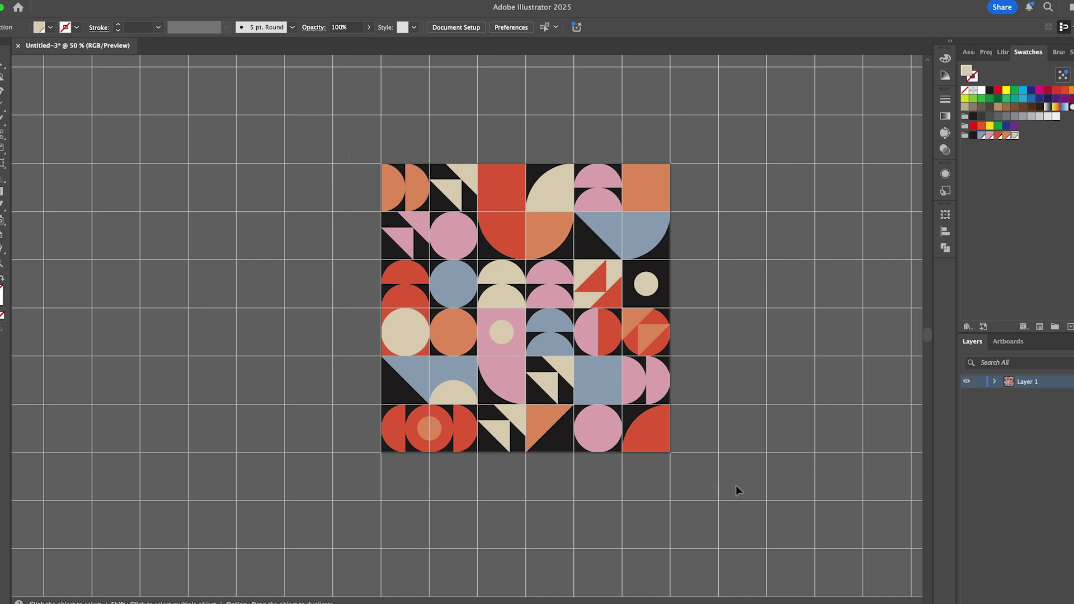
Step: Select all the artwork on the artboard and make a pattern from it
drag(737, 486, 736, 486)
click(109, 1)
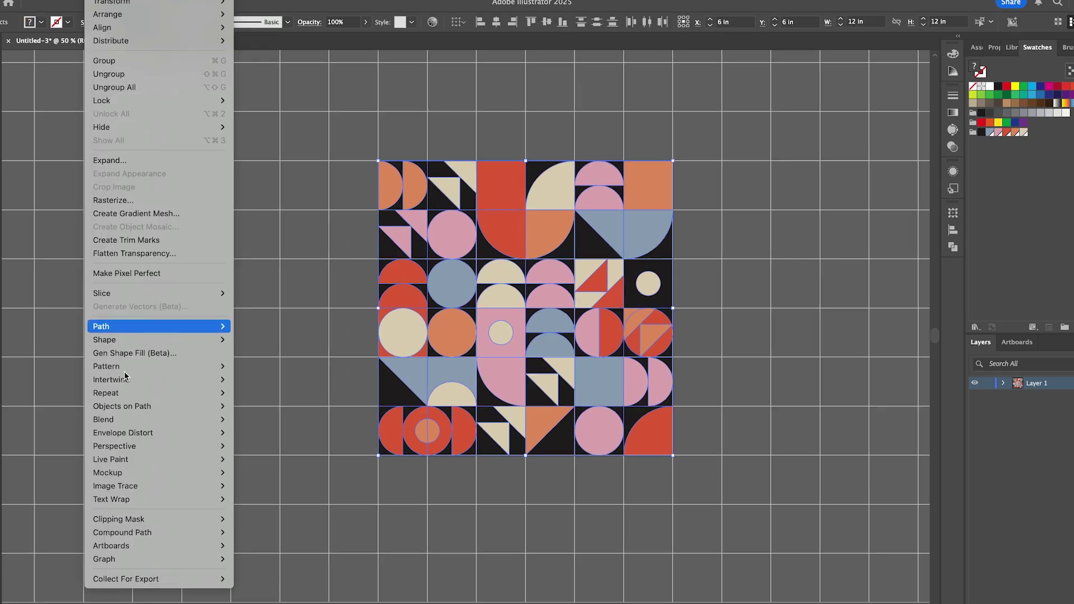
mouse_move(156, 365)
click(288, 365)
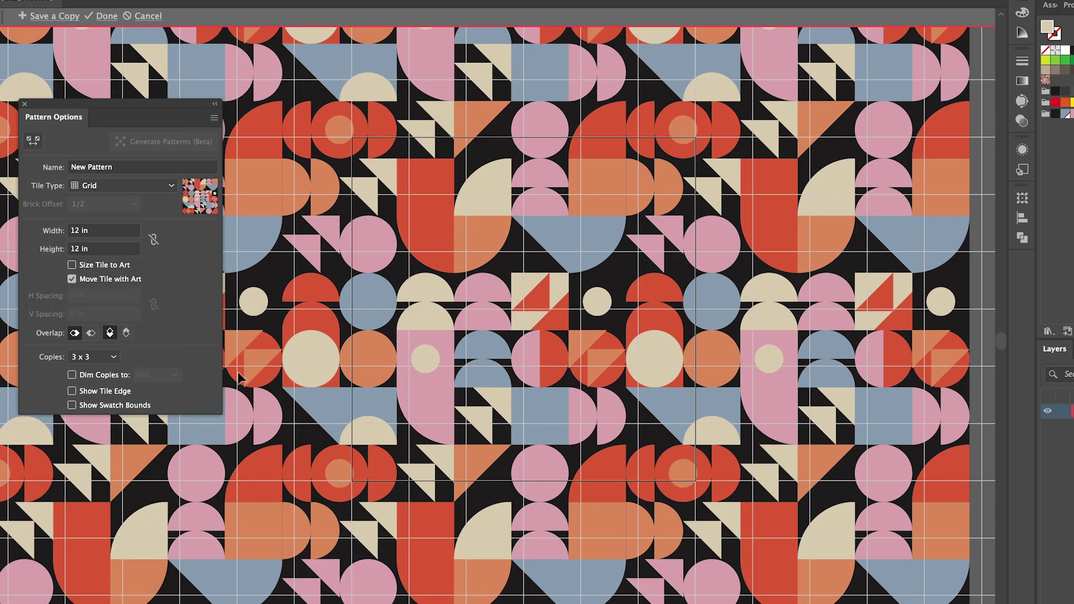
Step: Check the pattern tile's width and height and try the Brick by Row tile type
click(103, 230)
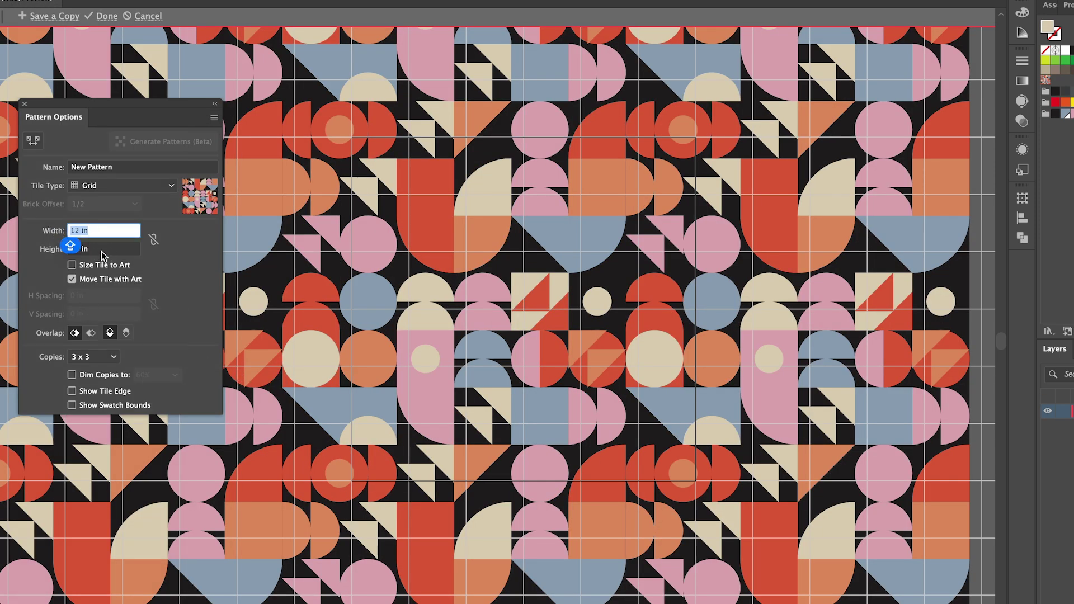
click(68, 249)
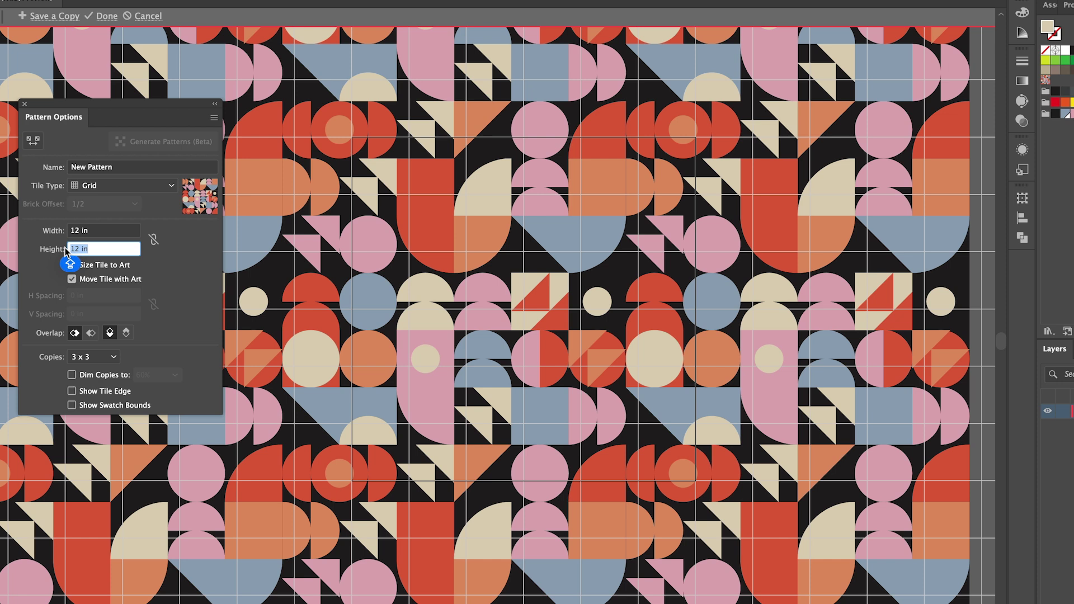
click(133, 186)
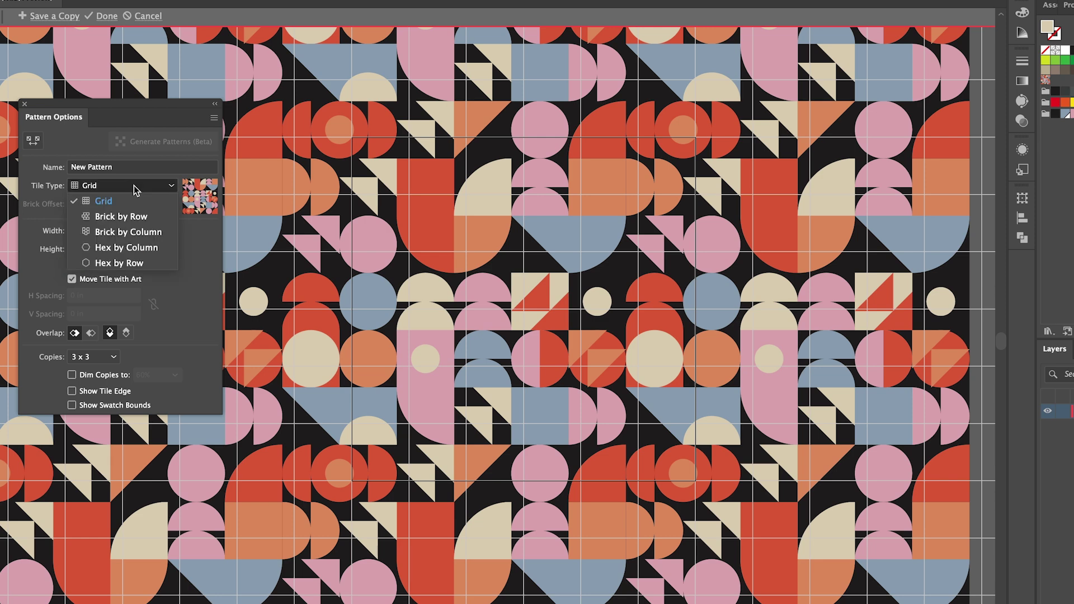
click(122, 217)
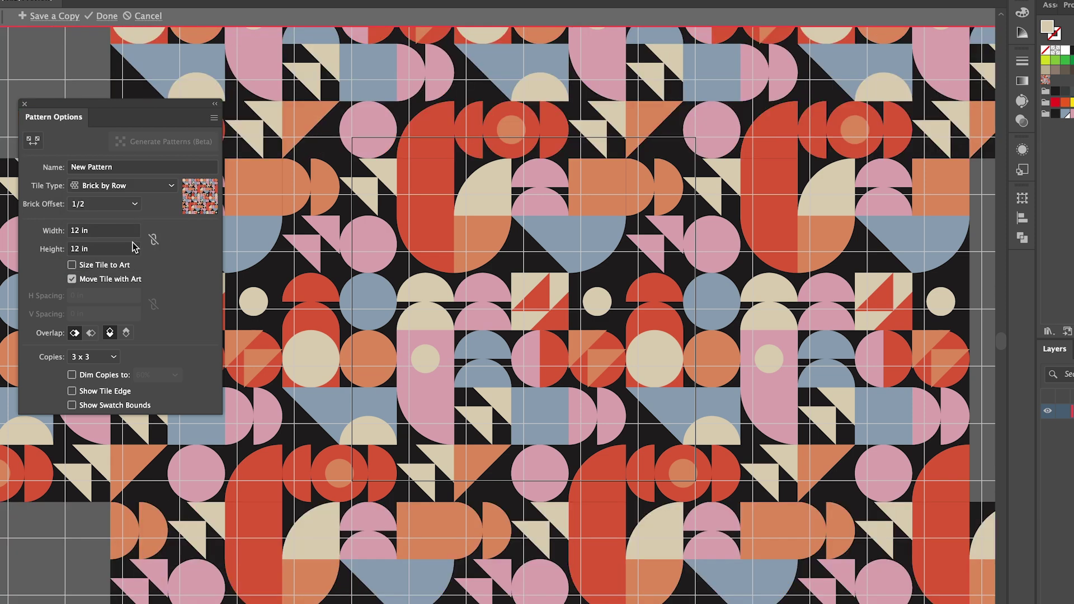
Step: Try the Brick by Column tile type for the pattern
click(121, 203)
click(145, 186)
click(146, 190)
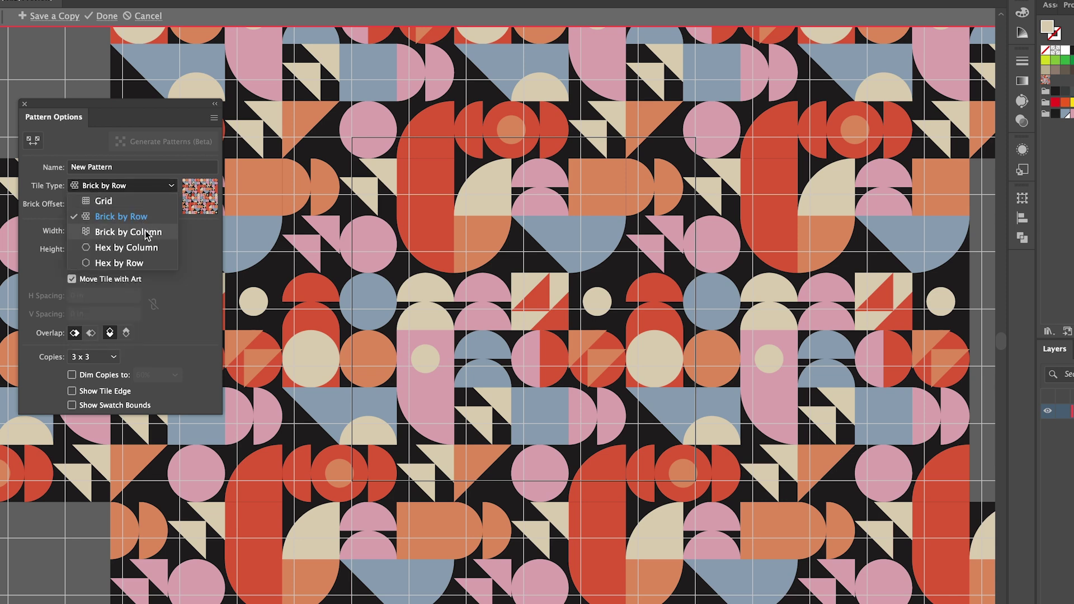
click(147, 233)
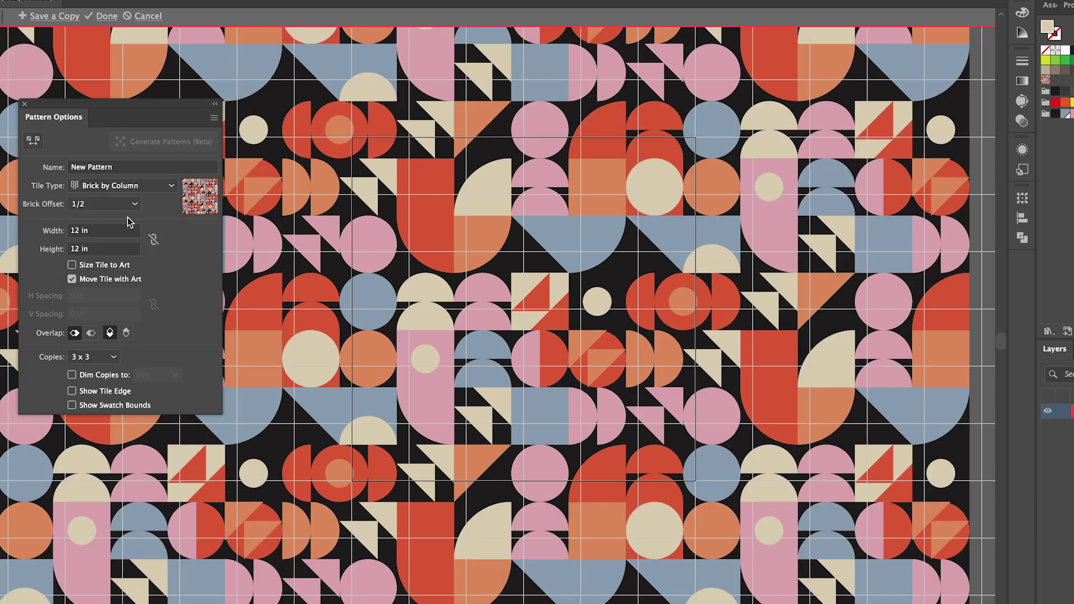
Step: Try brick offsets of 1/4 and 1/3 on the column layout, and set the offset back to 1/2
click(126, 205)
click(122, 224)
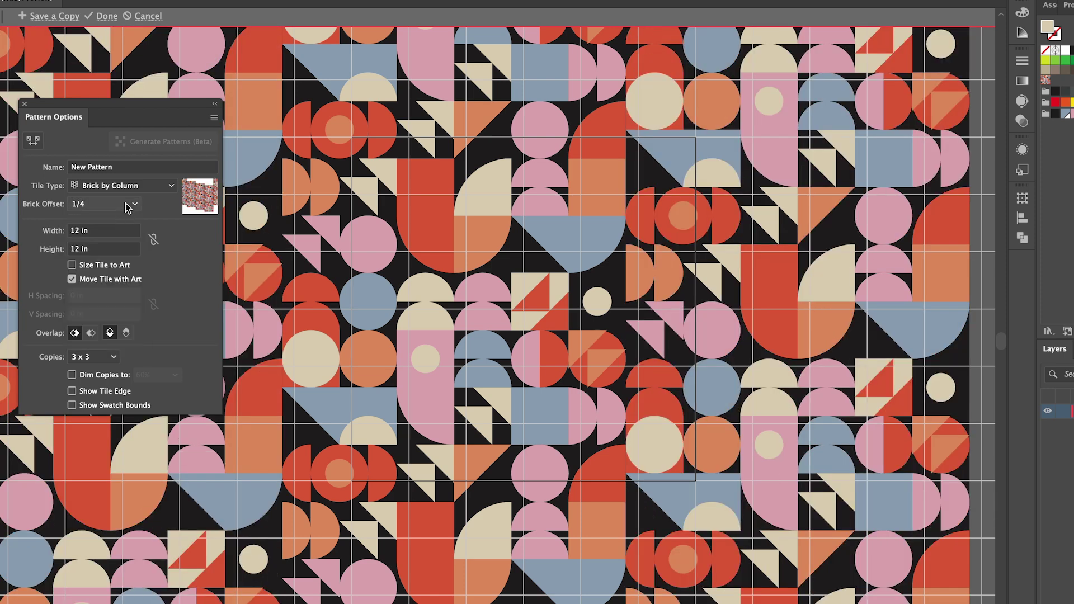
click(124, 205)
click(124, 234)
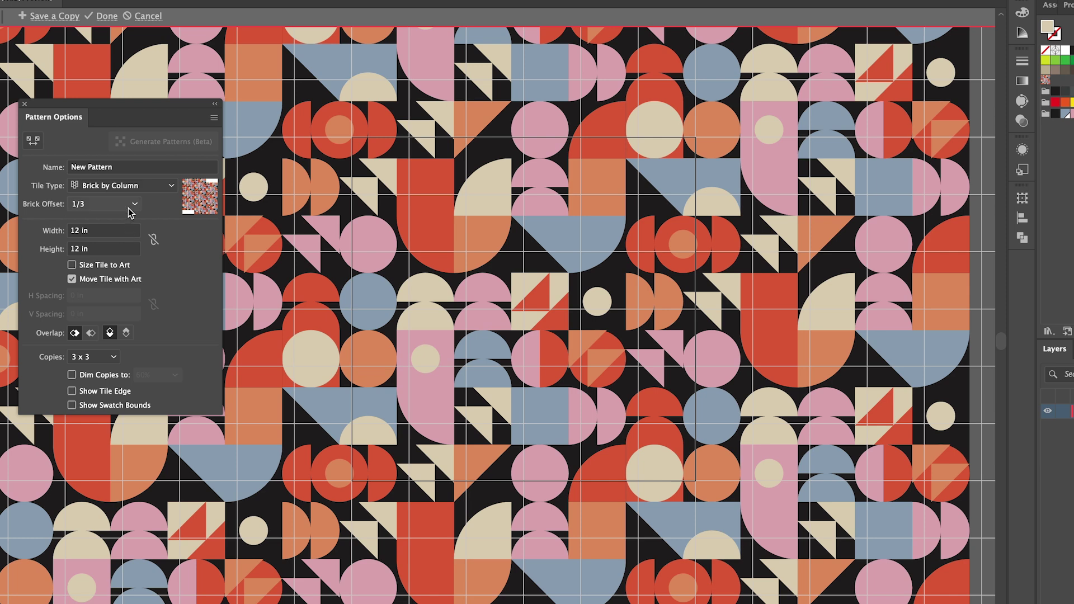
click(124, 204)
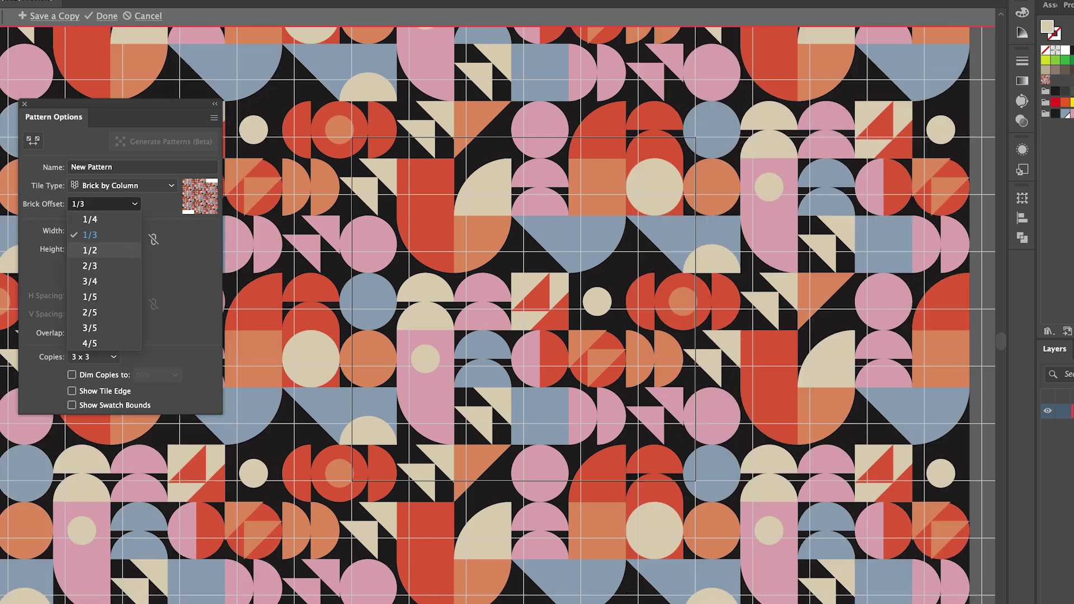
click(113, 248)
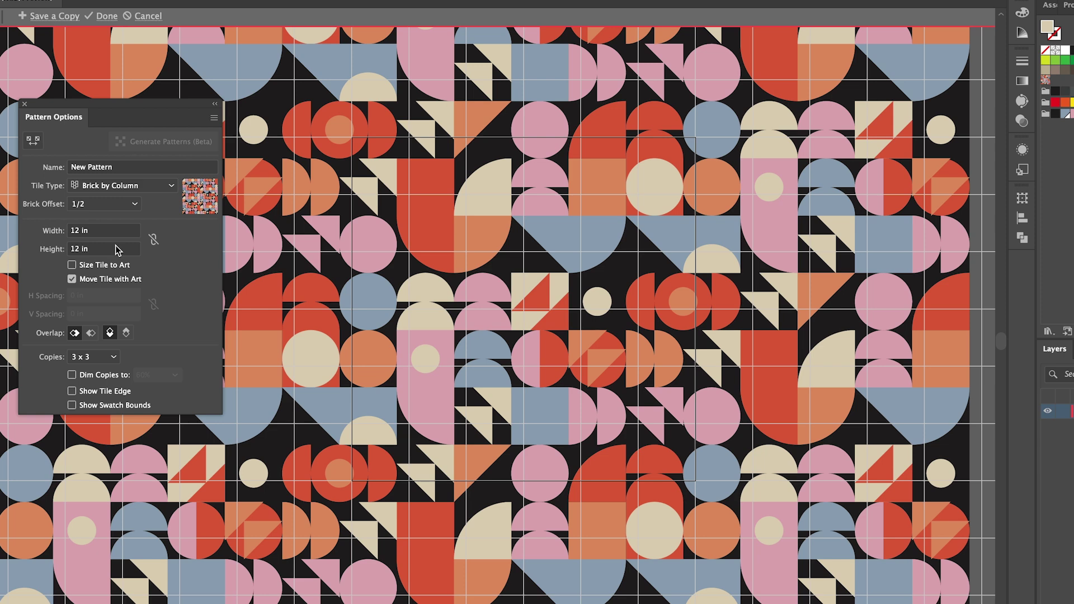
Step: Set the pattern's tile type to Brick by Row and finish pattern editing
click(160, 188)
click(144, 218)
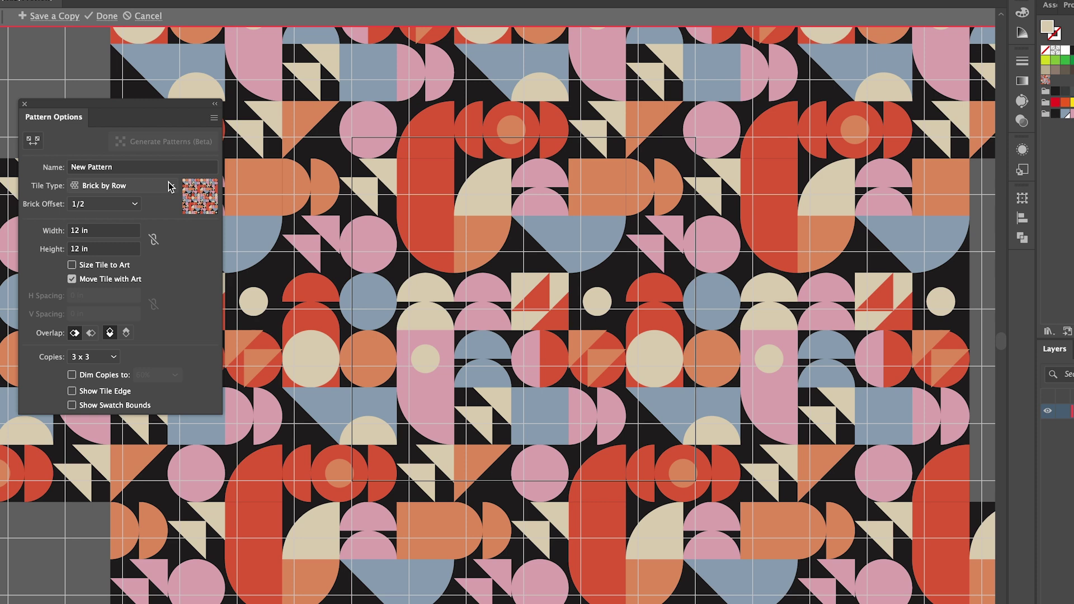
click(107, 16)
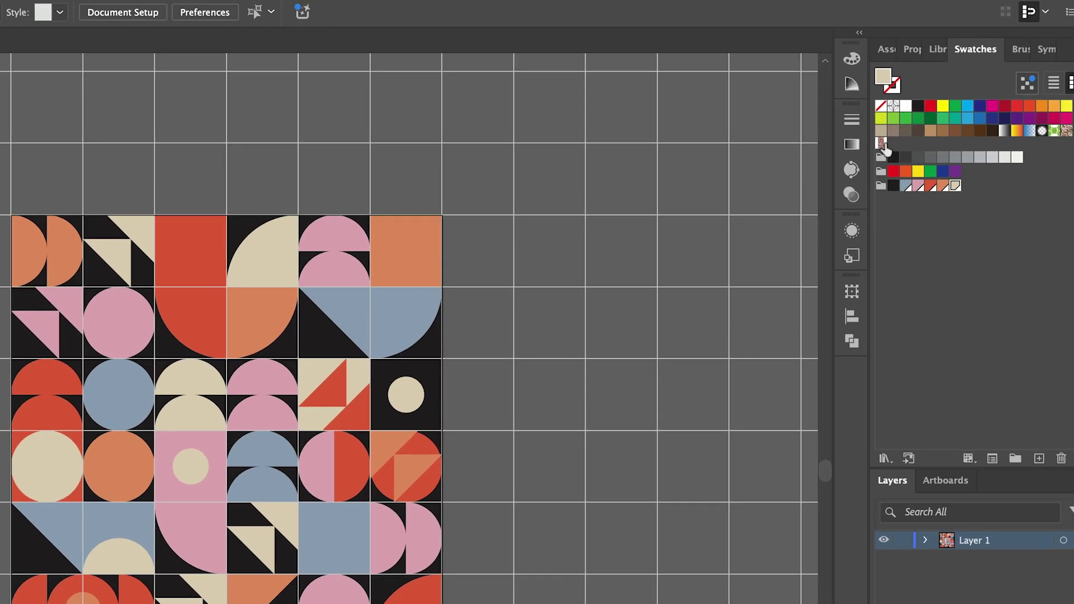
Step: Draw a rectangle about 38.15 x 24.61 in beside the artboard and fill it with the new pattern swatch
drag(656, 603, 91, 603)
key(super+minus)
key(super+minus)
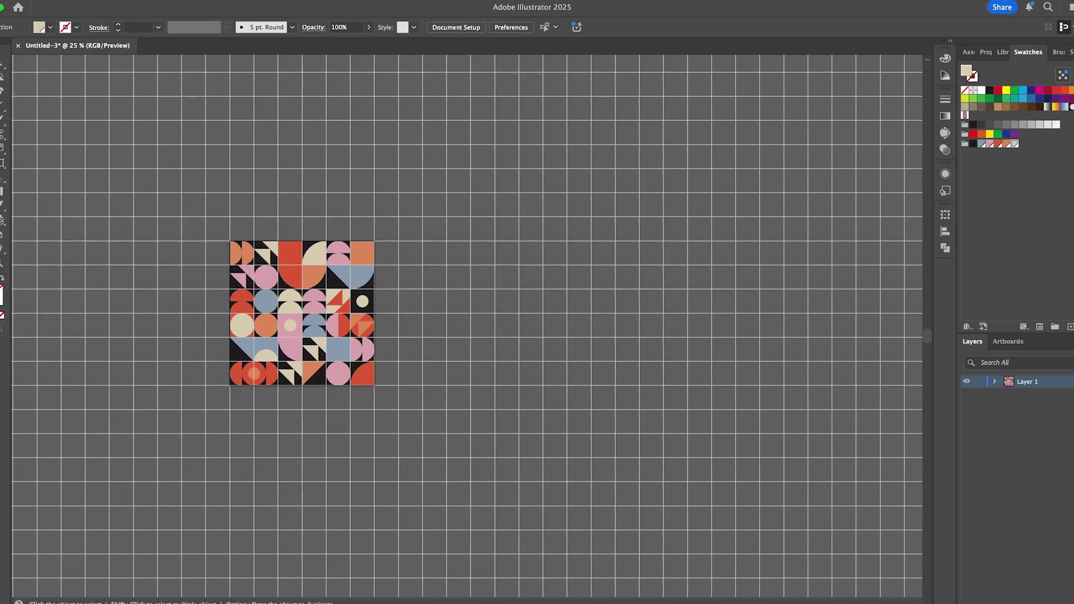
key(m)
drag(421, 169, 880, 465)
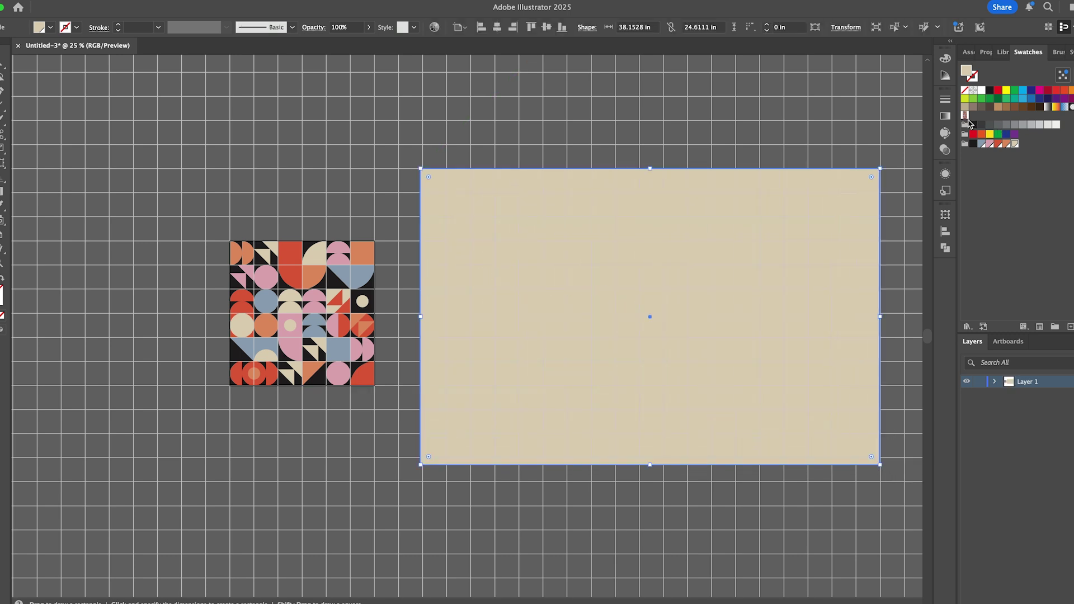
click(965, 116)
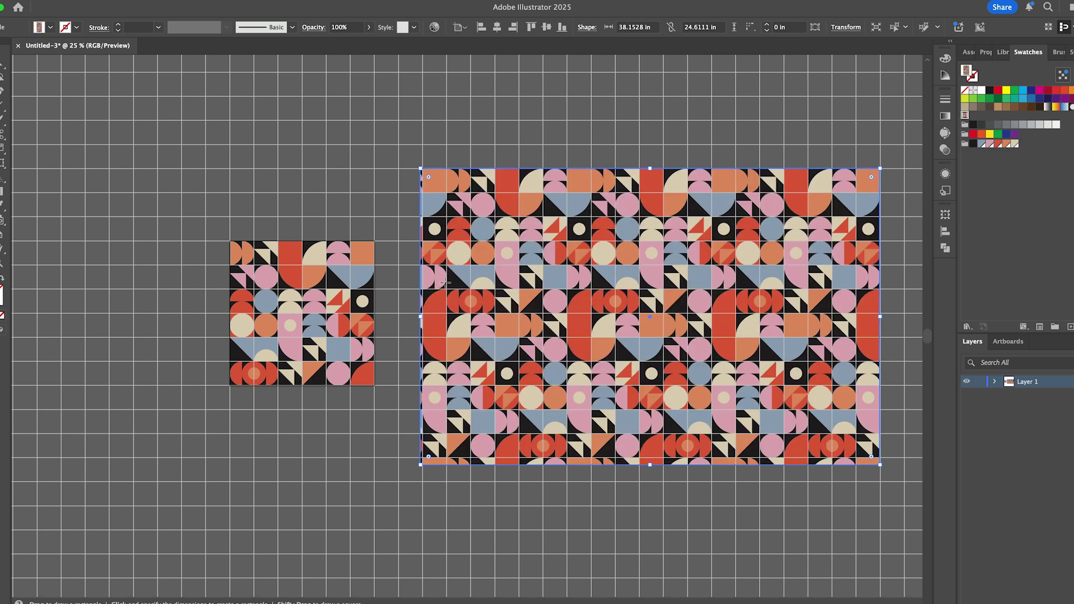
Step: Hide the document grid to show the artwork and pattern-filled rectangle without grid lines
click(235, 0)
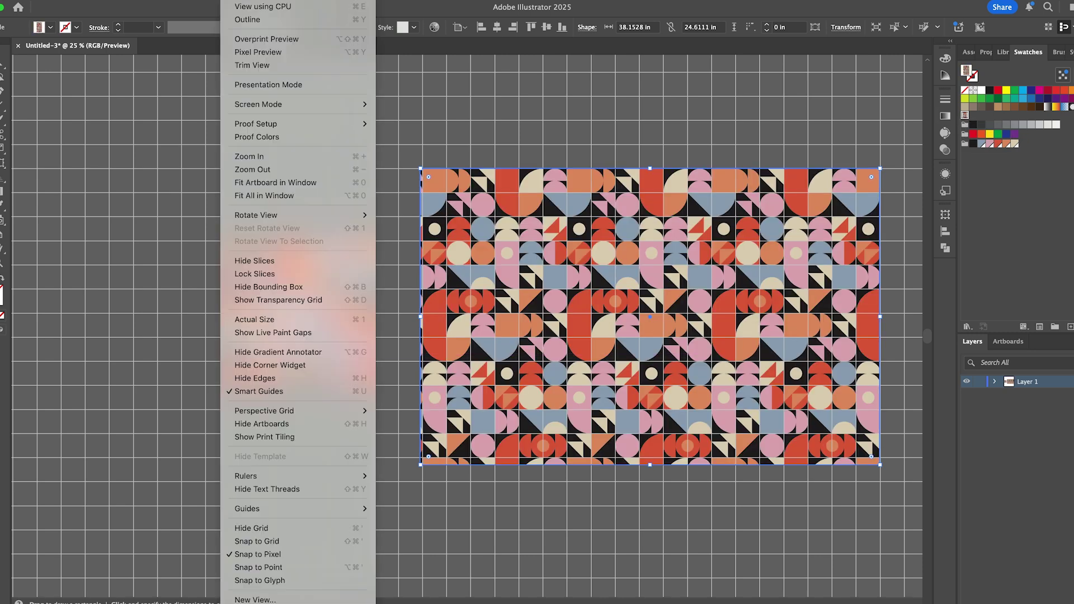
click(301, 528)
click(301, 529)
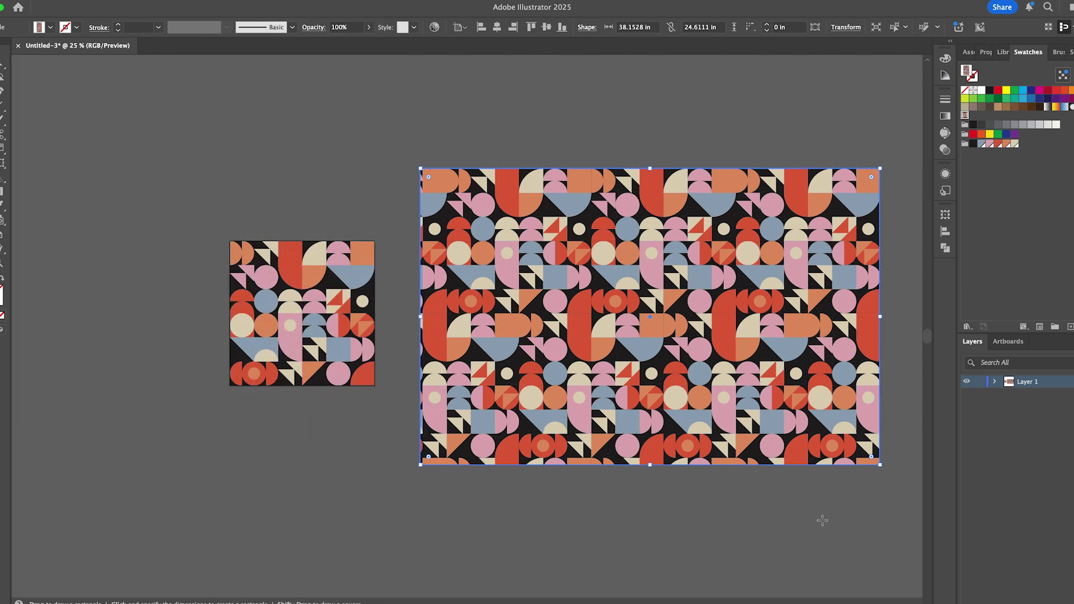